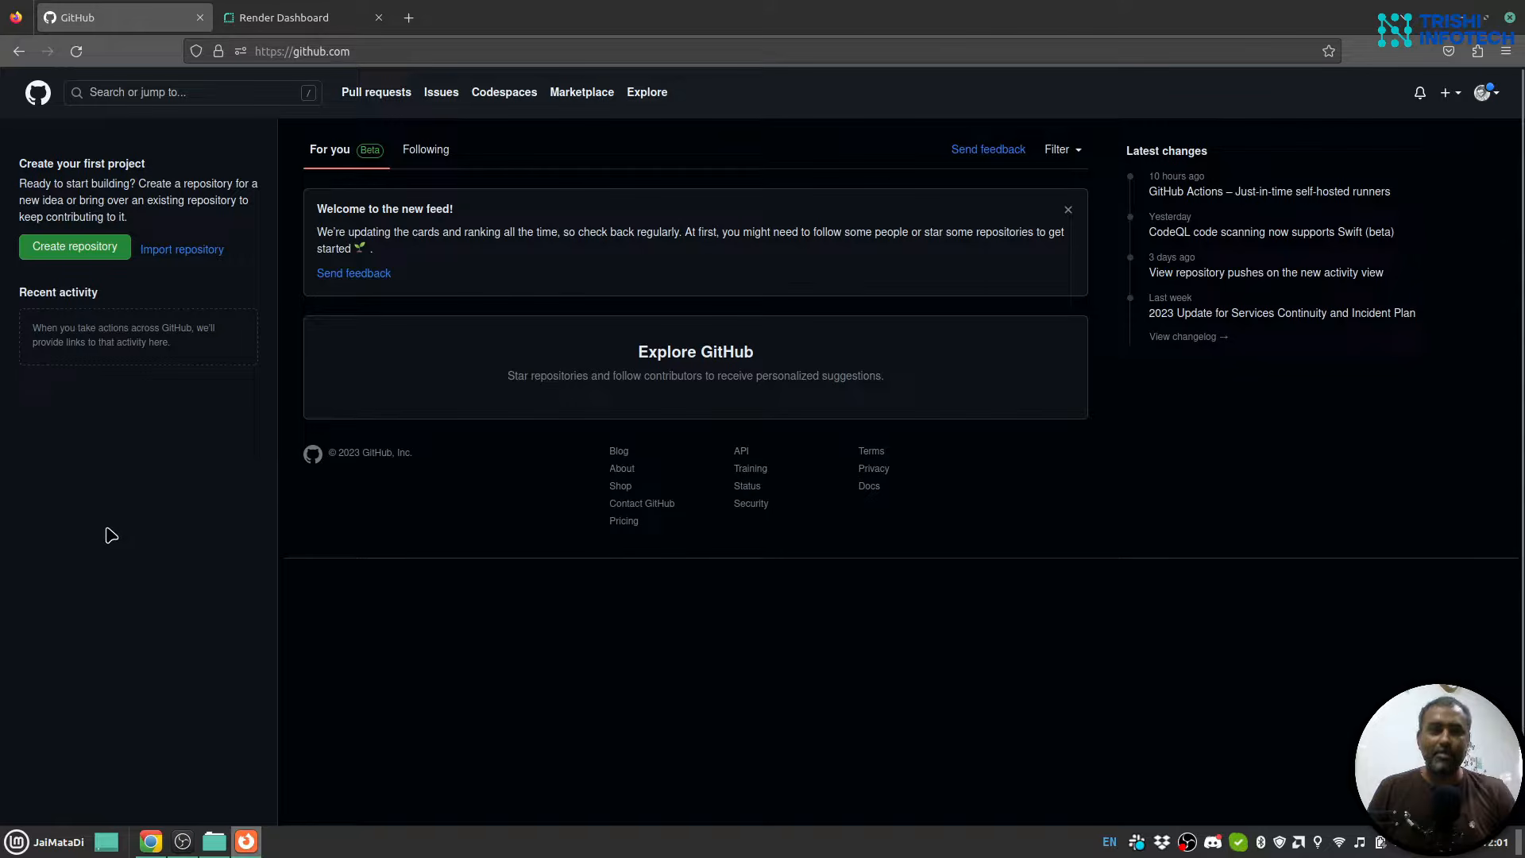
# Search GitHub for the repository author's username and open the list of repositories on their profile
pyautogui.click(158, 95)
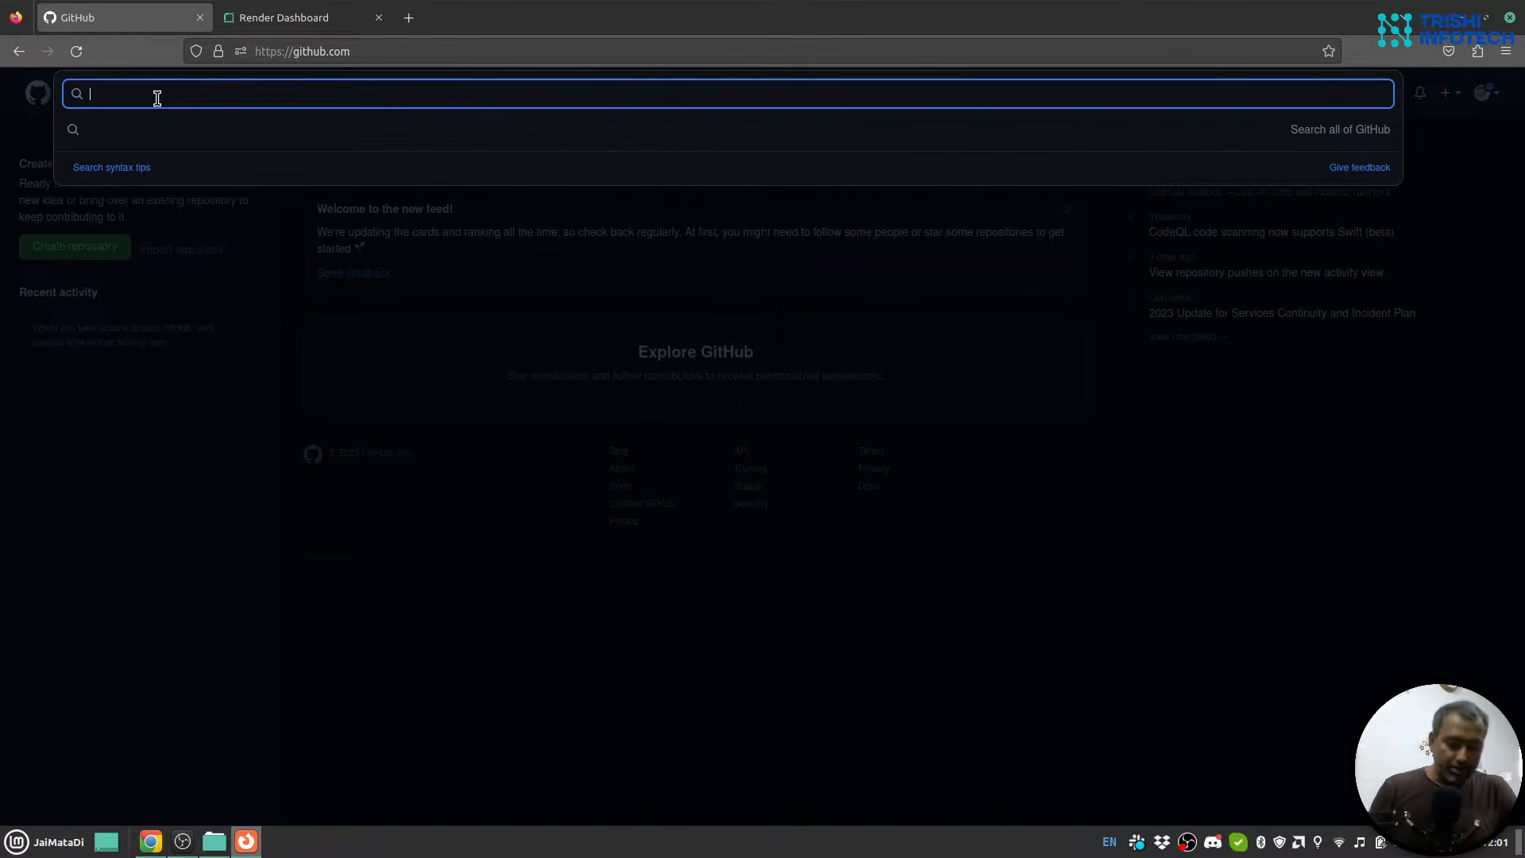
pyautogui.write('Raj')
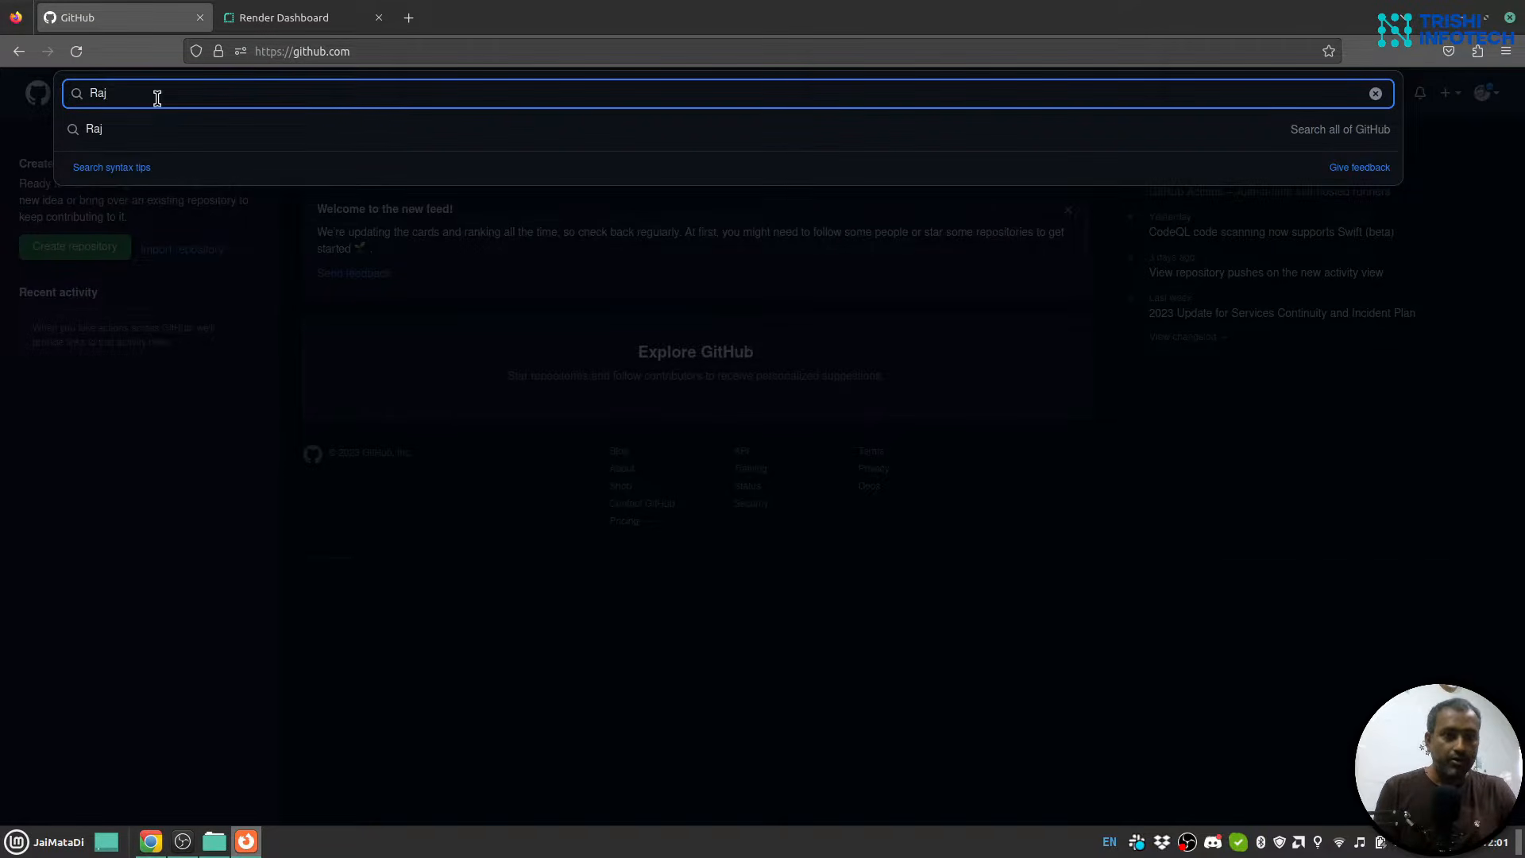
pyautogui.write('KKapa')
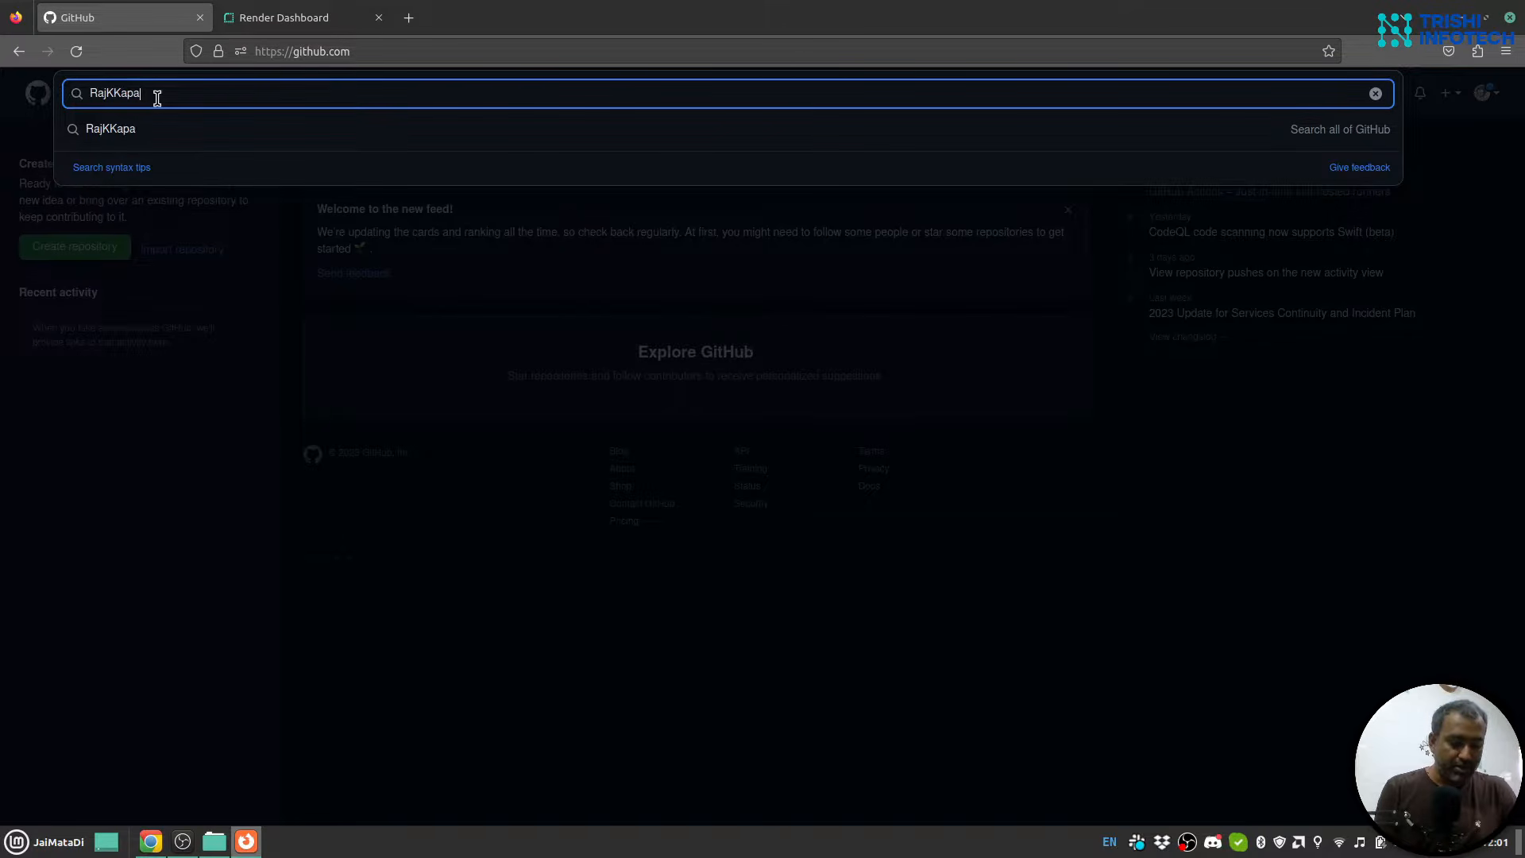
pyautogui.write('dia')
pyautogui.press('Return')
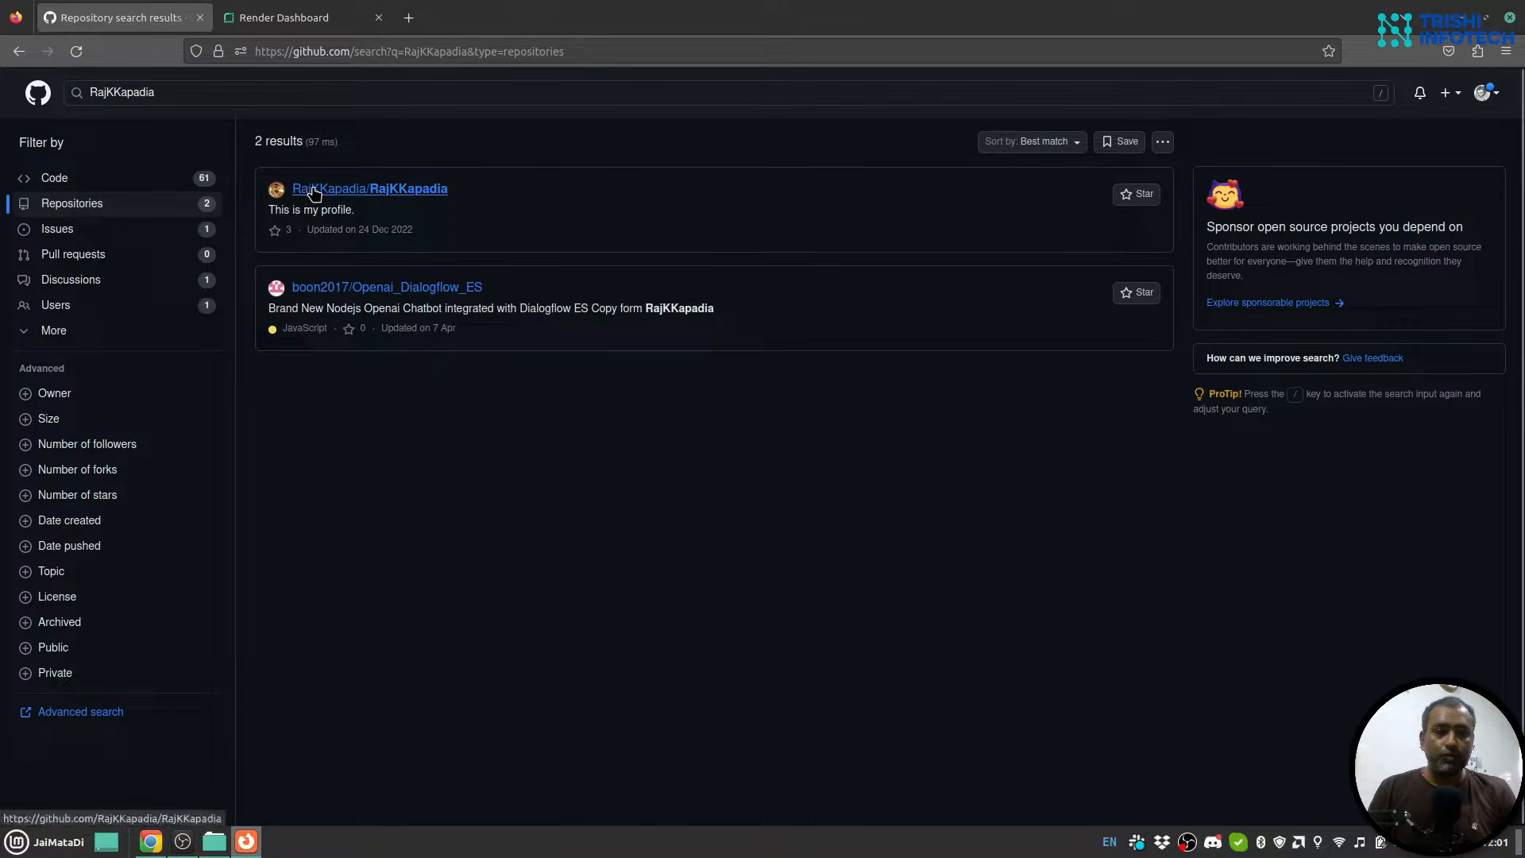
pyautogui.click(314, 189)
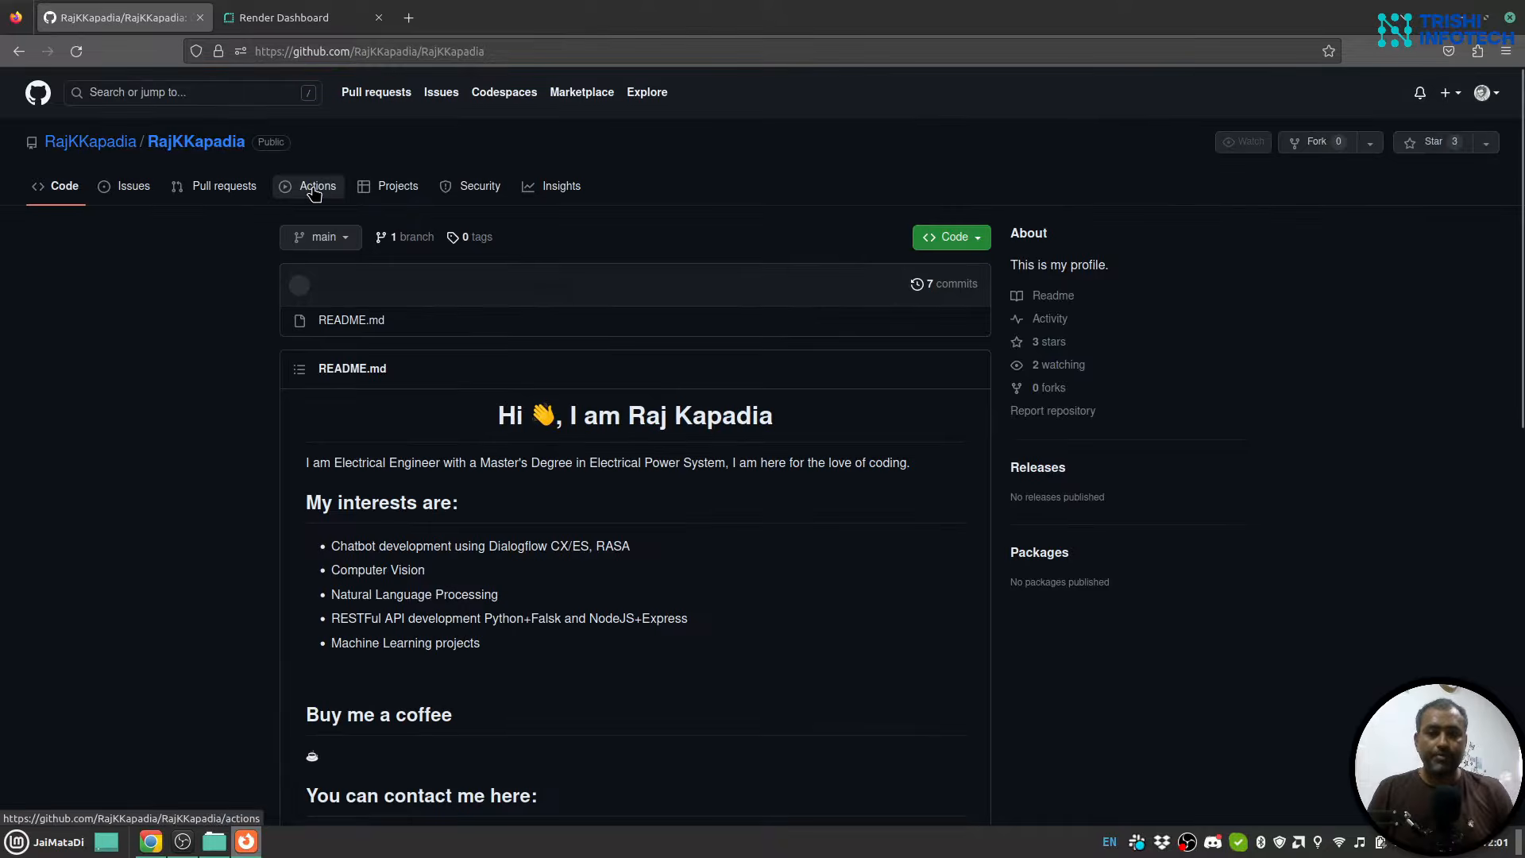
pyautogui.click(123, 145)
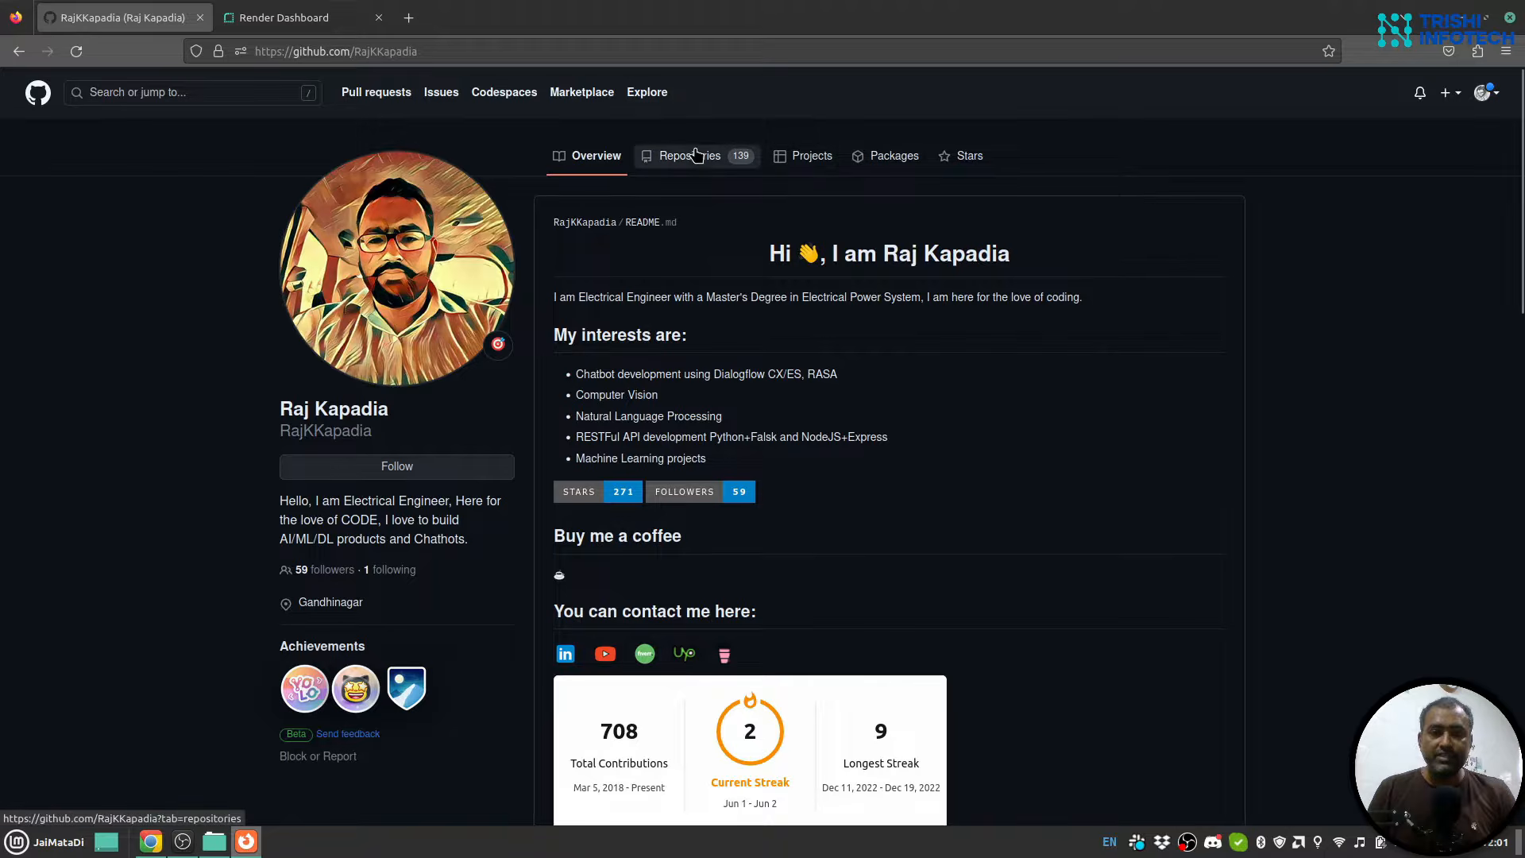
pyautogui.click(696, 155)
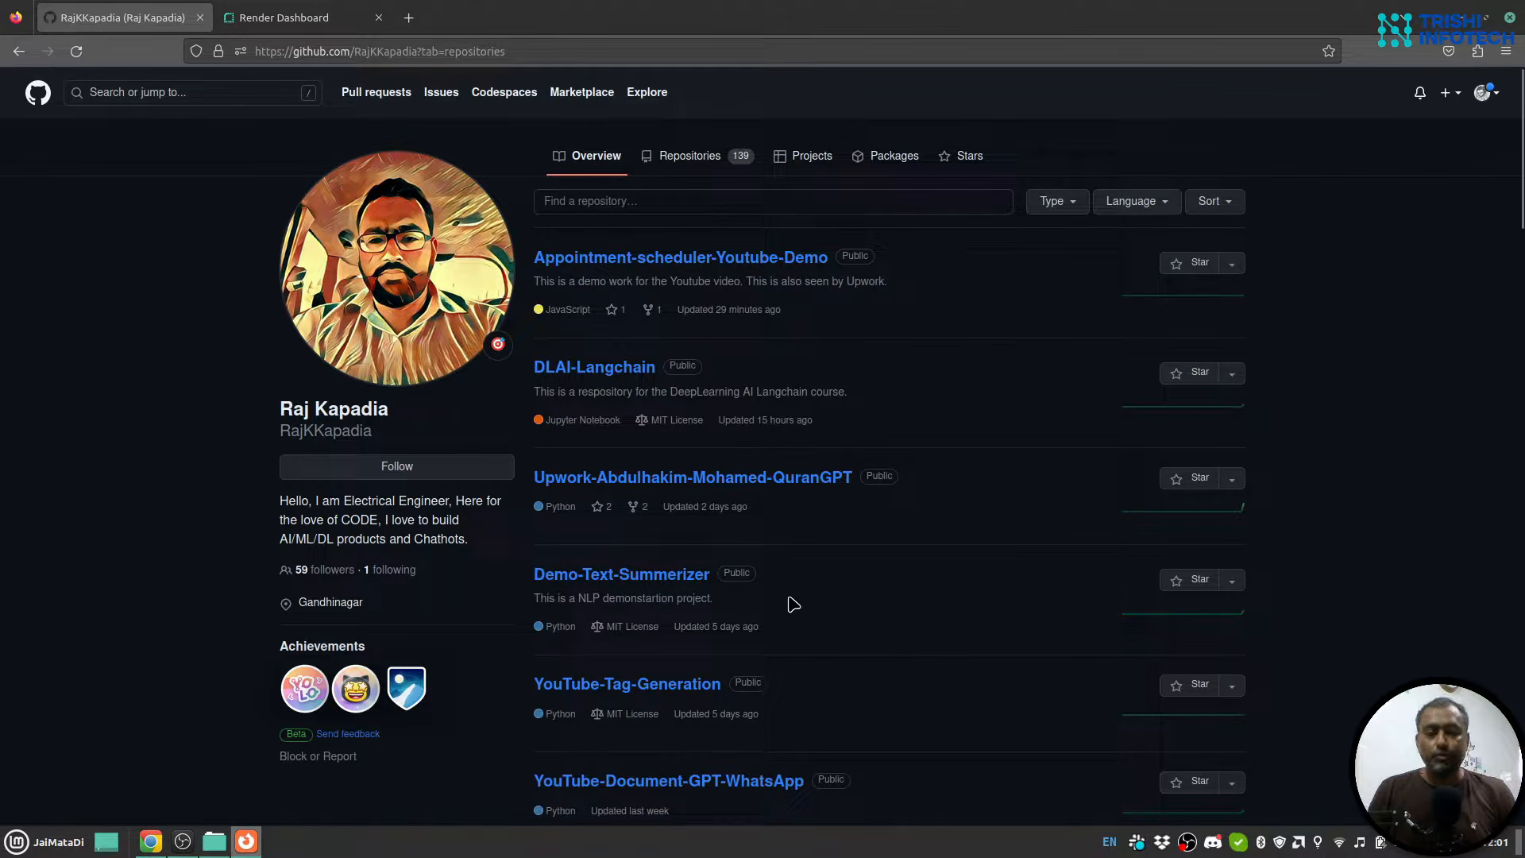
# Filter the author's repositories by "render" and open YouTube-Render-Python
pyautogui.click(665, 197)
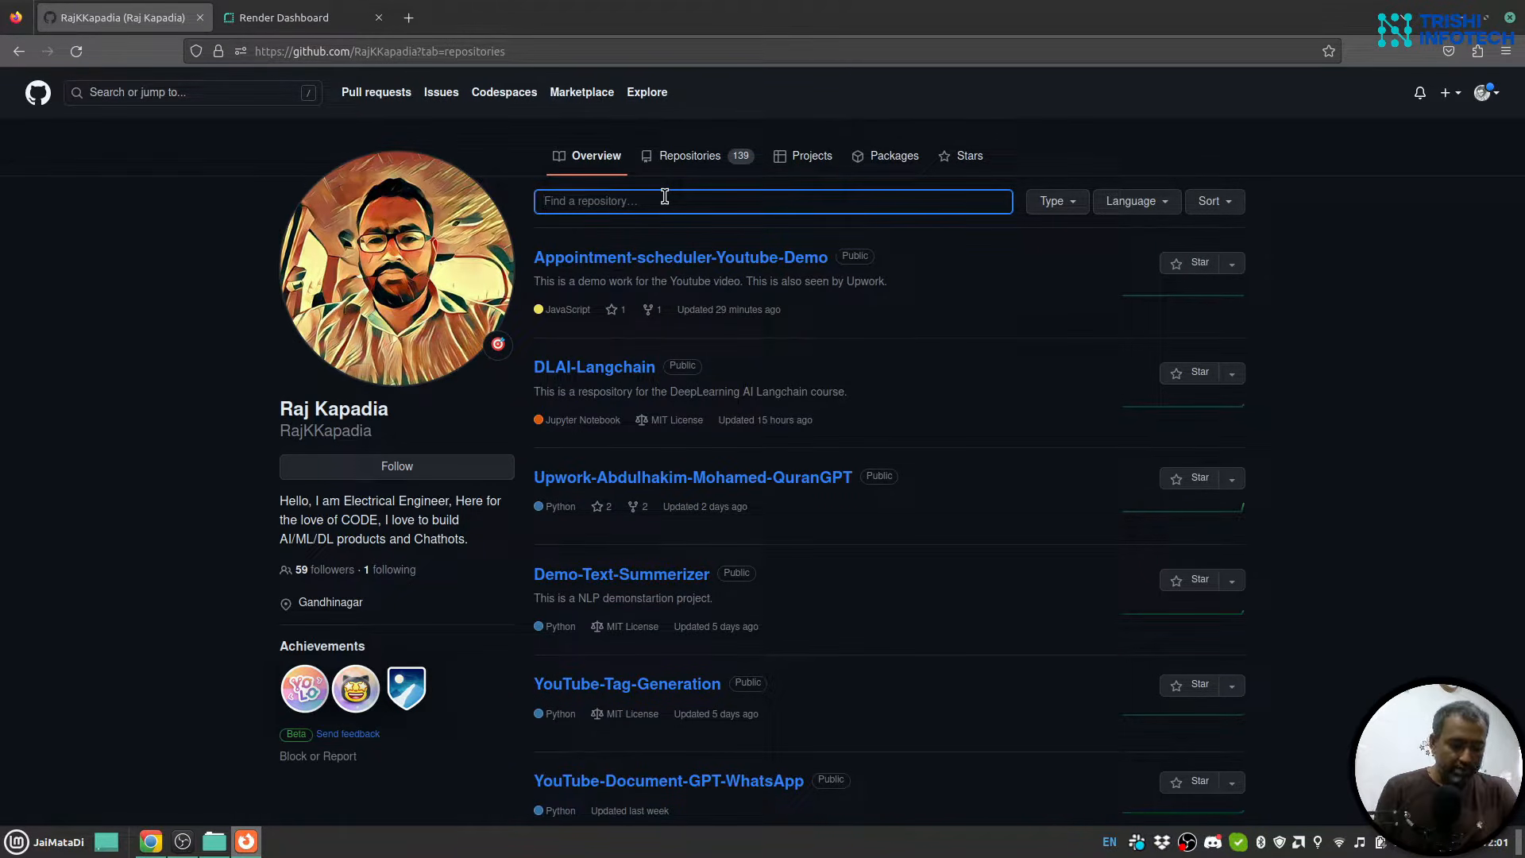
pyautogui.write('r')
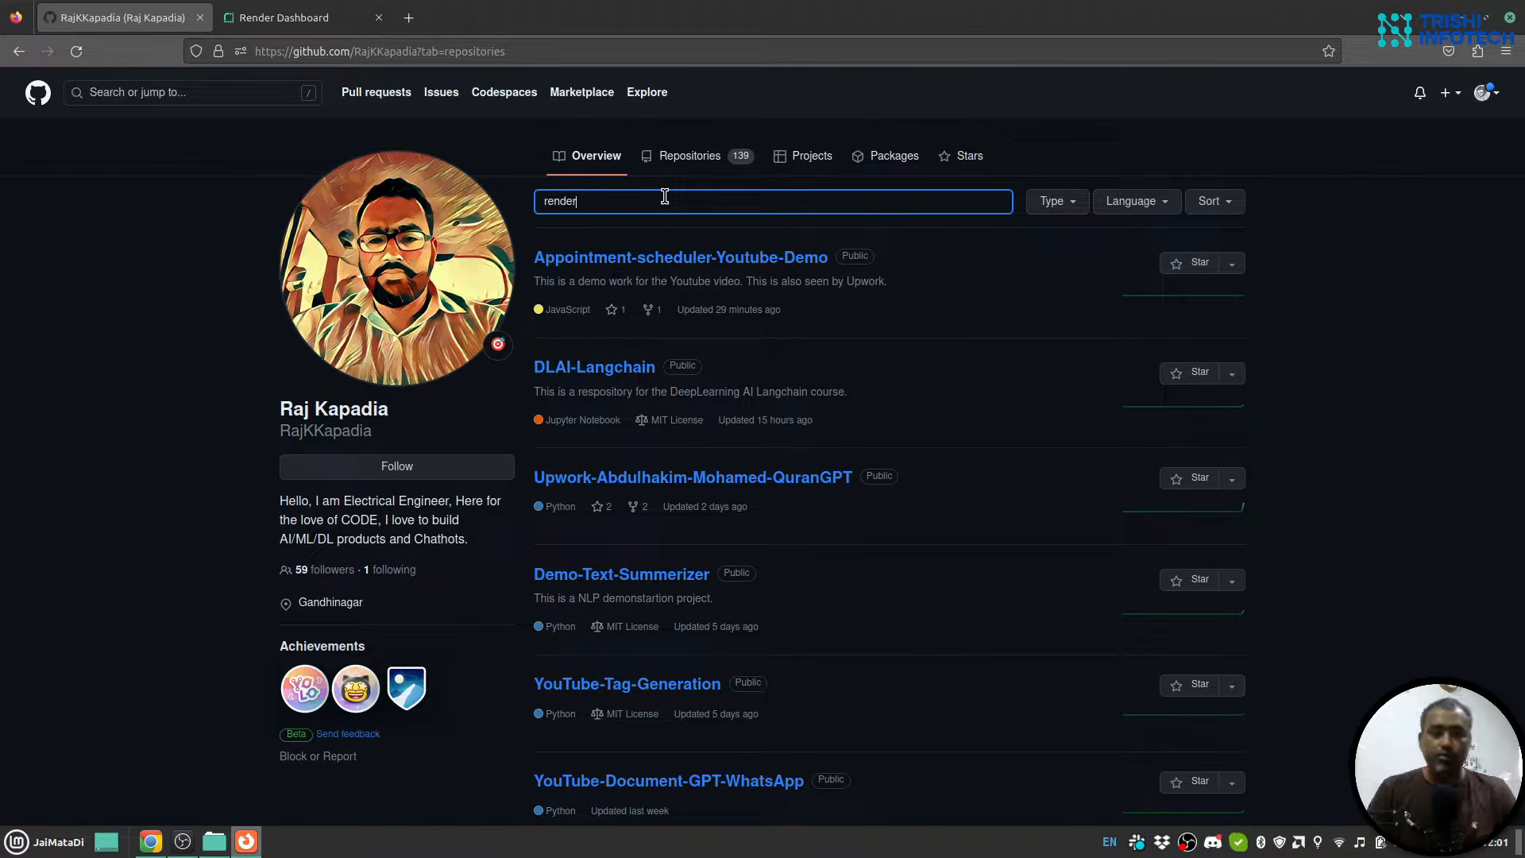
pyautogui.write('ender')
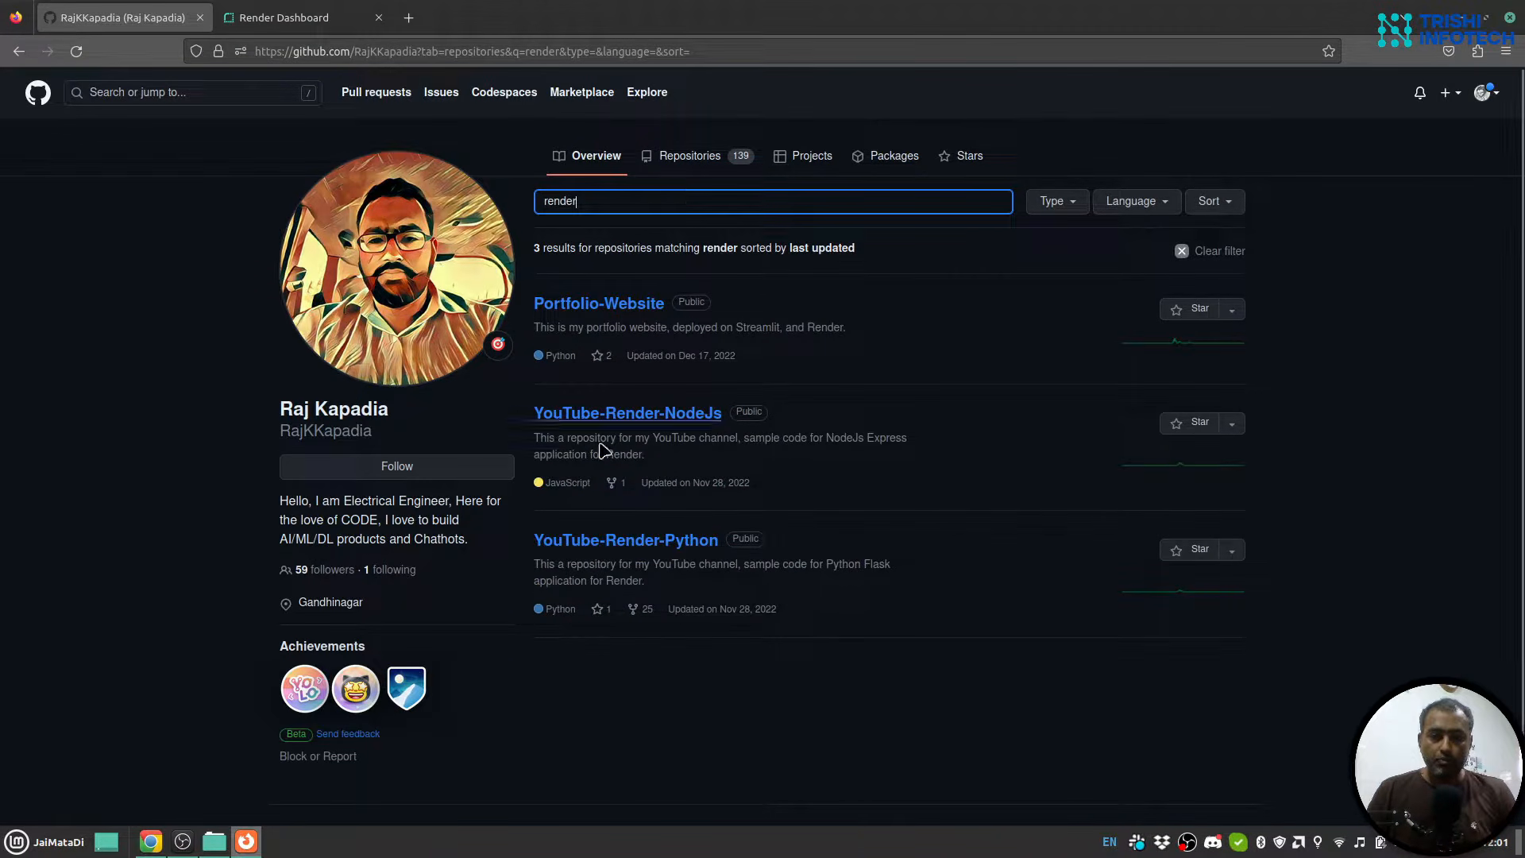
pyautogui.click(644, 541)
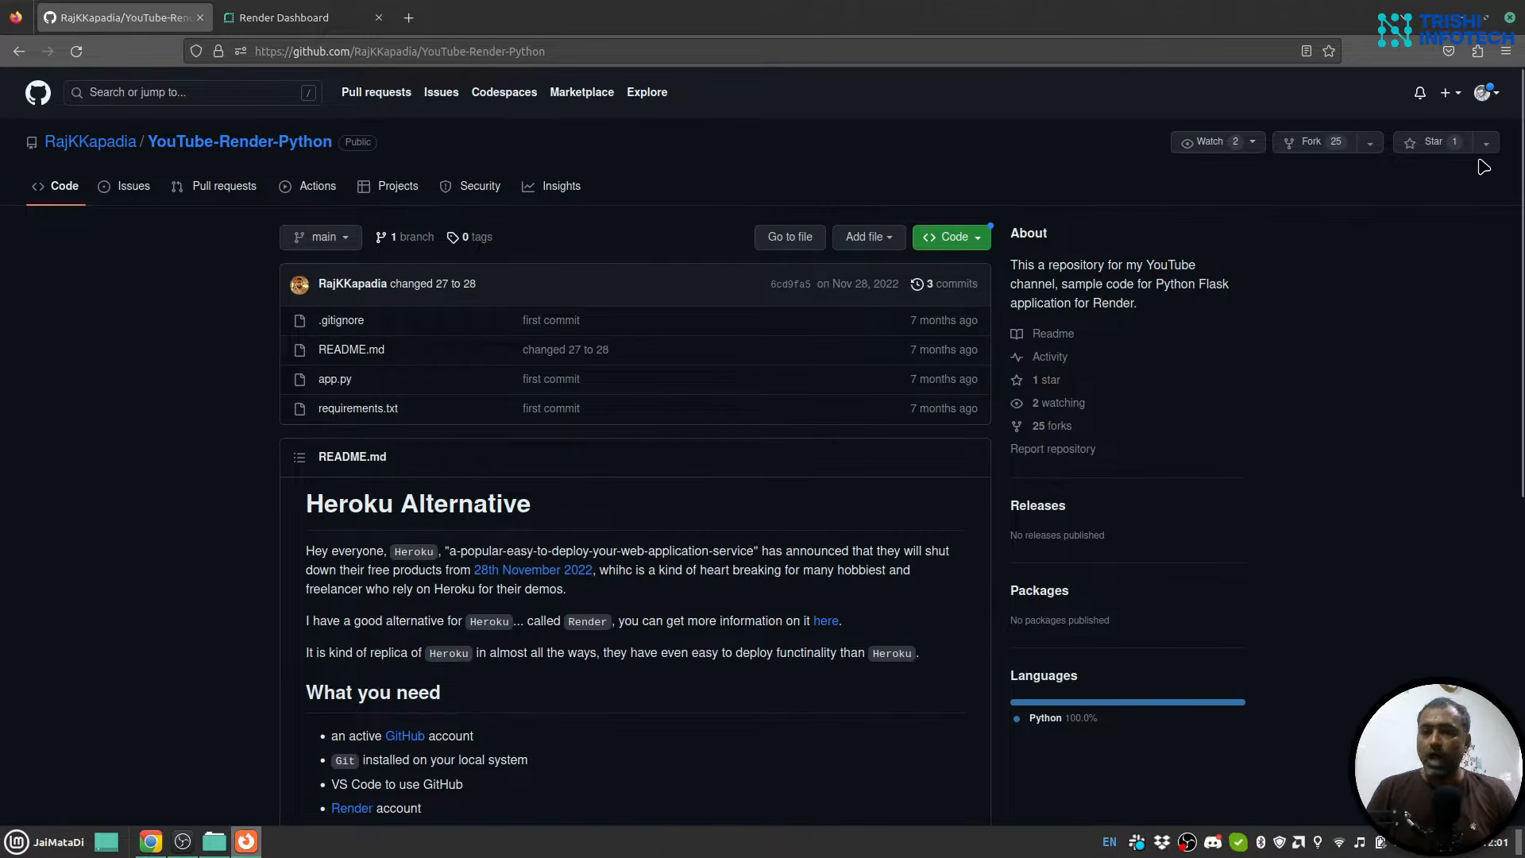
# Star the YouTube-Render-Python repository and fork it under the same name, copying only the main branch
pyautogui.click(1436, 143)
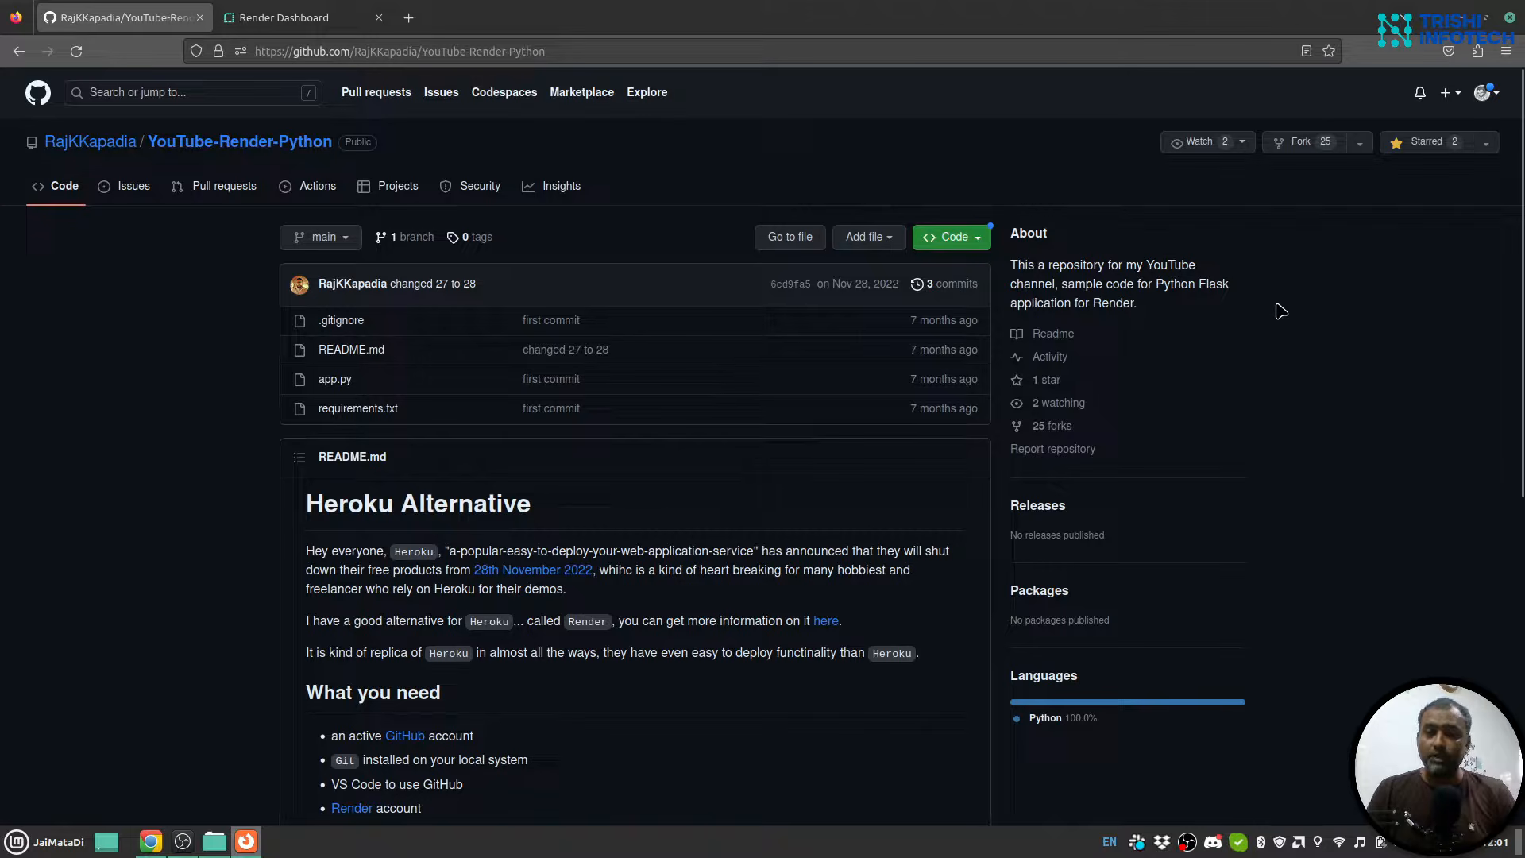
pyautogui.click(1291, 151)
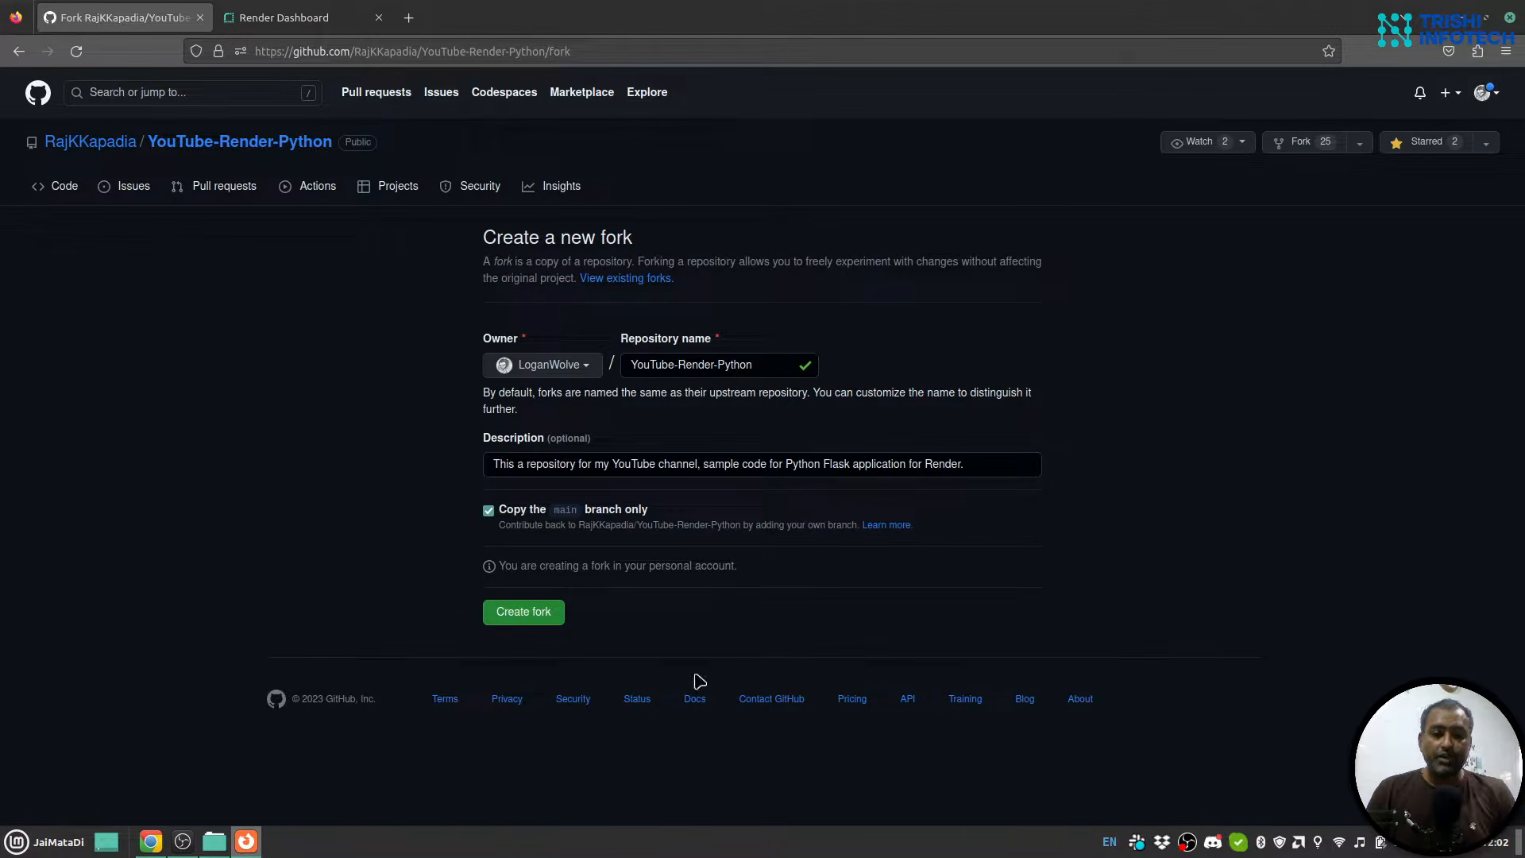
pyautogui.click(525, 618)
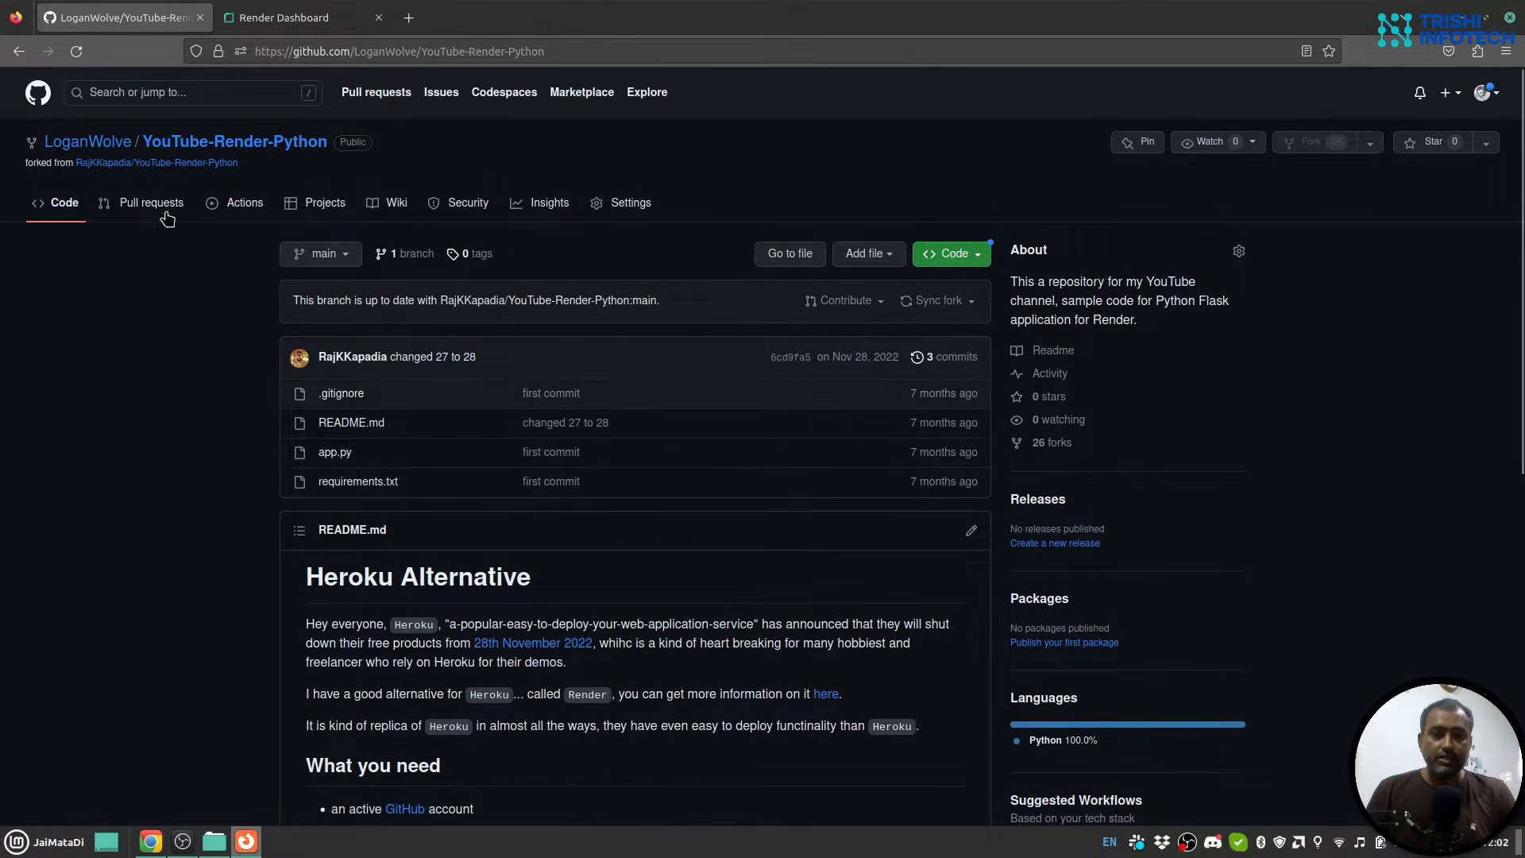
# Check the fork's owner and source, and compare it with the original repository open in Chrome before returning to Firefox
pyautogui.moveTo(75, 151)
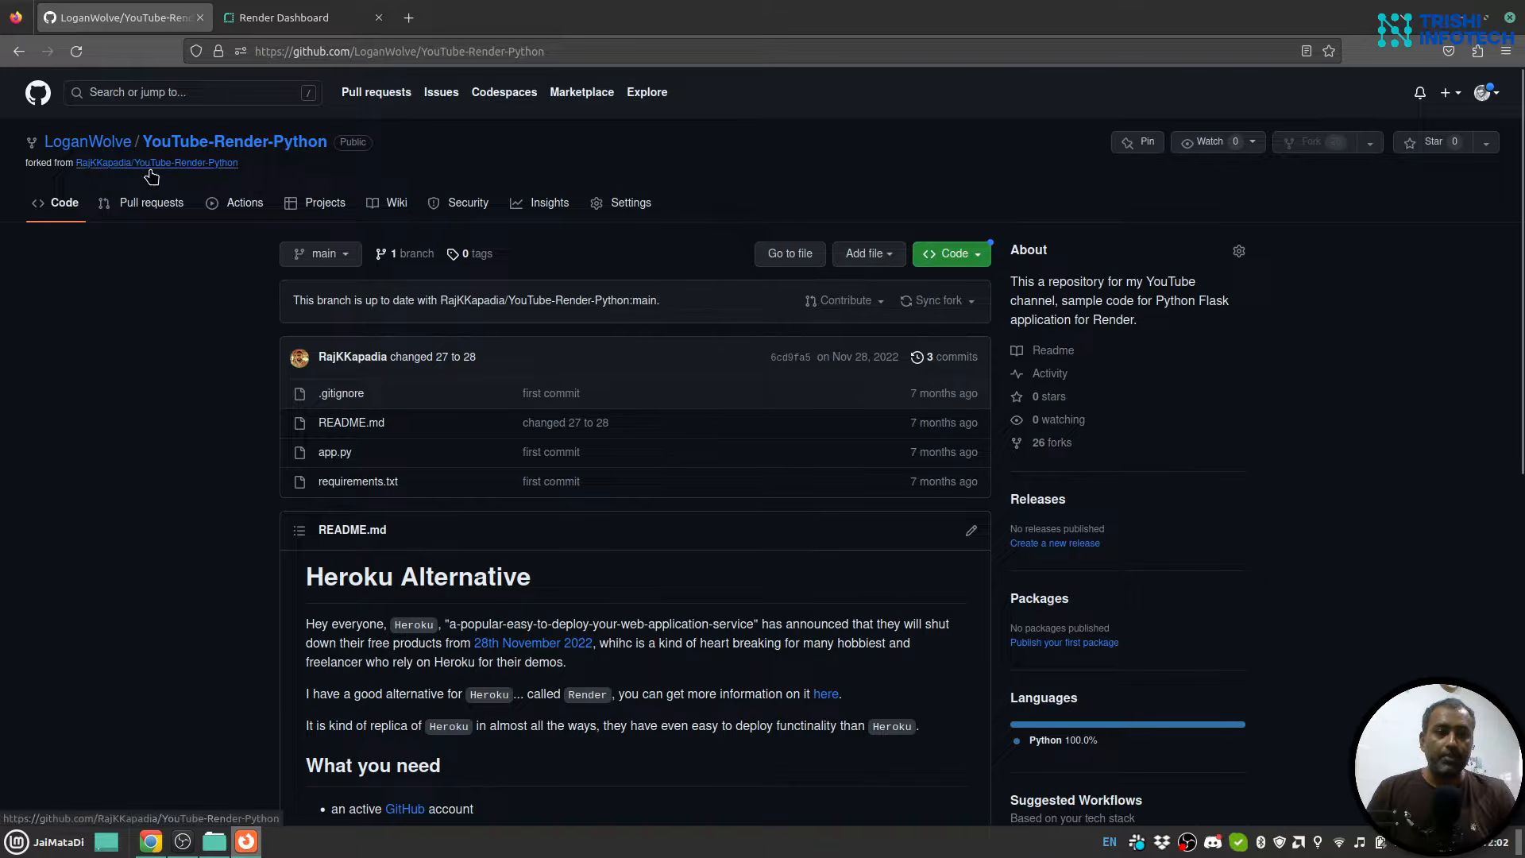
pyautogui.moveTo(152, 176)
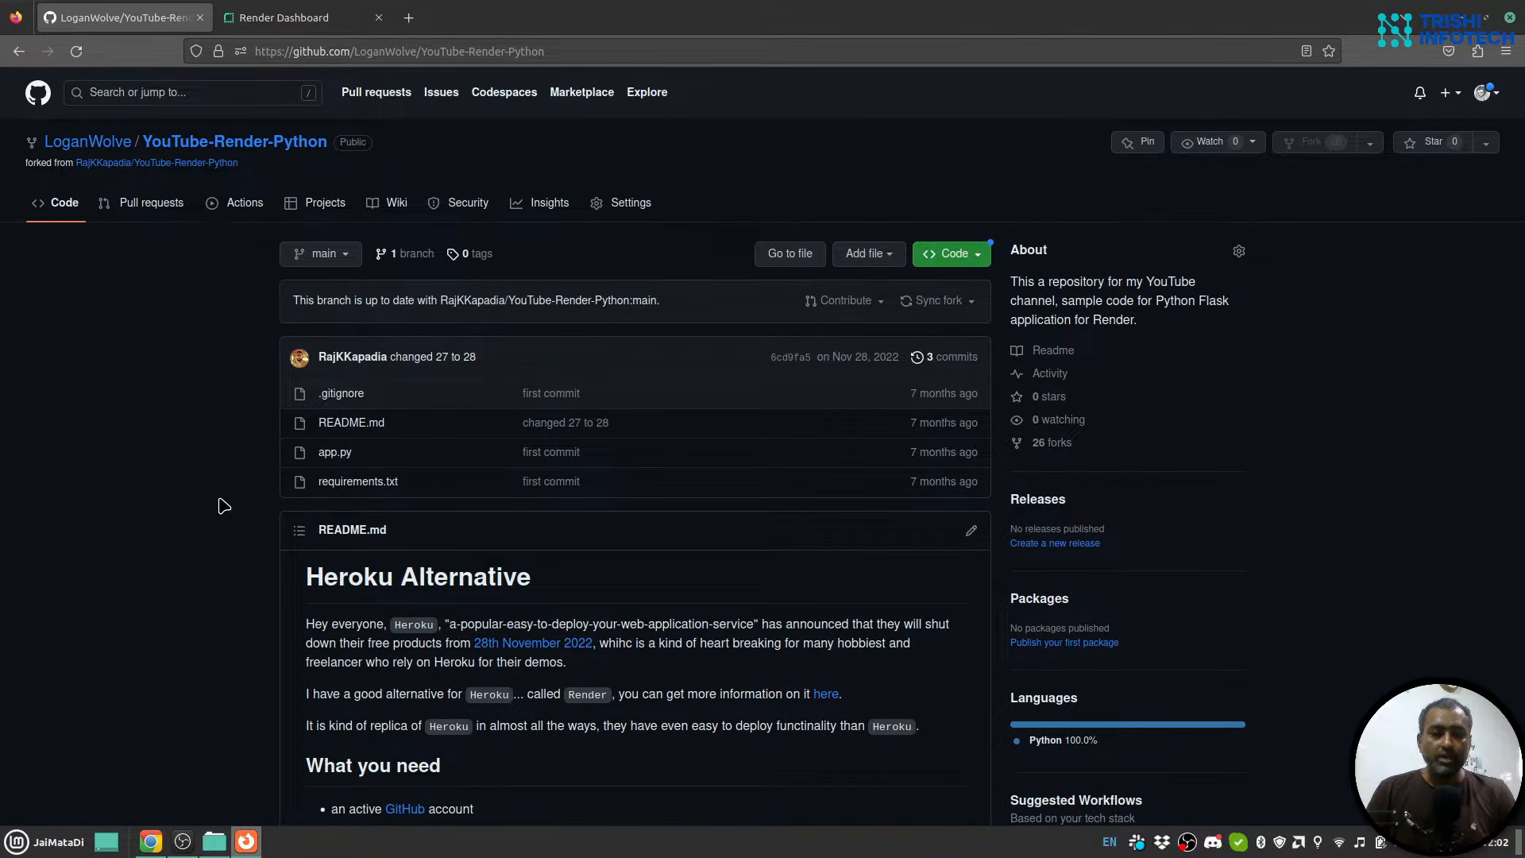
pyautogui.click(151, 840)
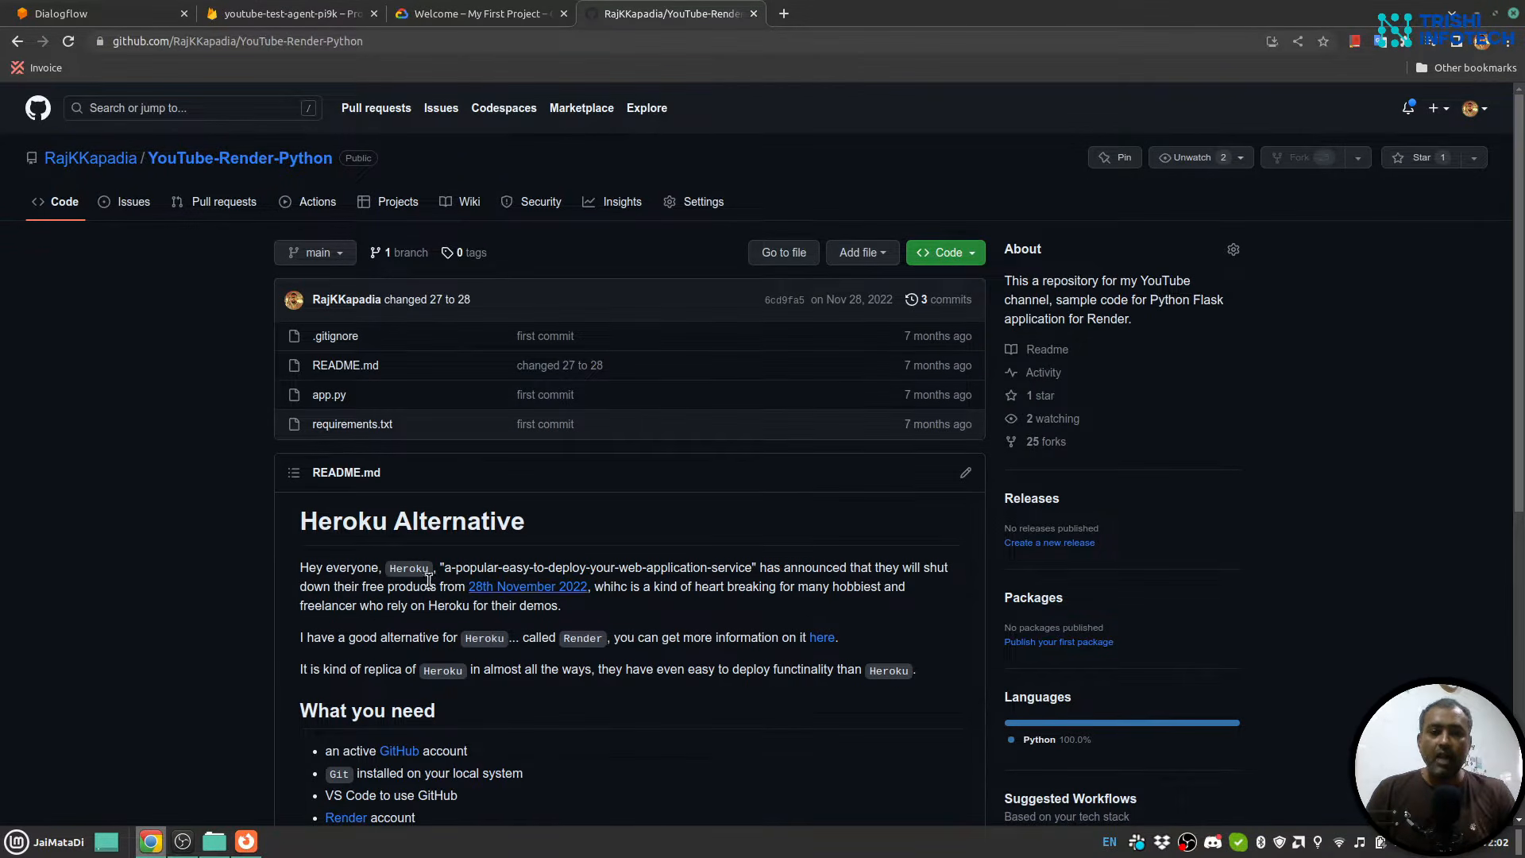
pyautogui.click(246, 840)
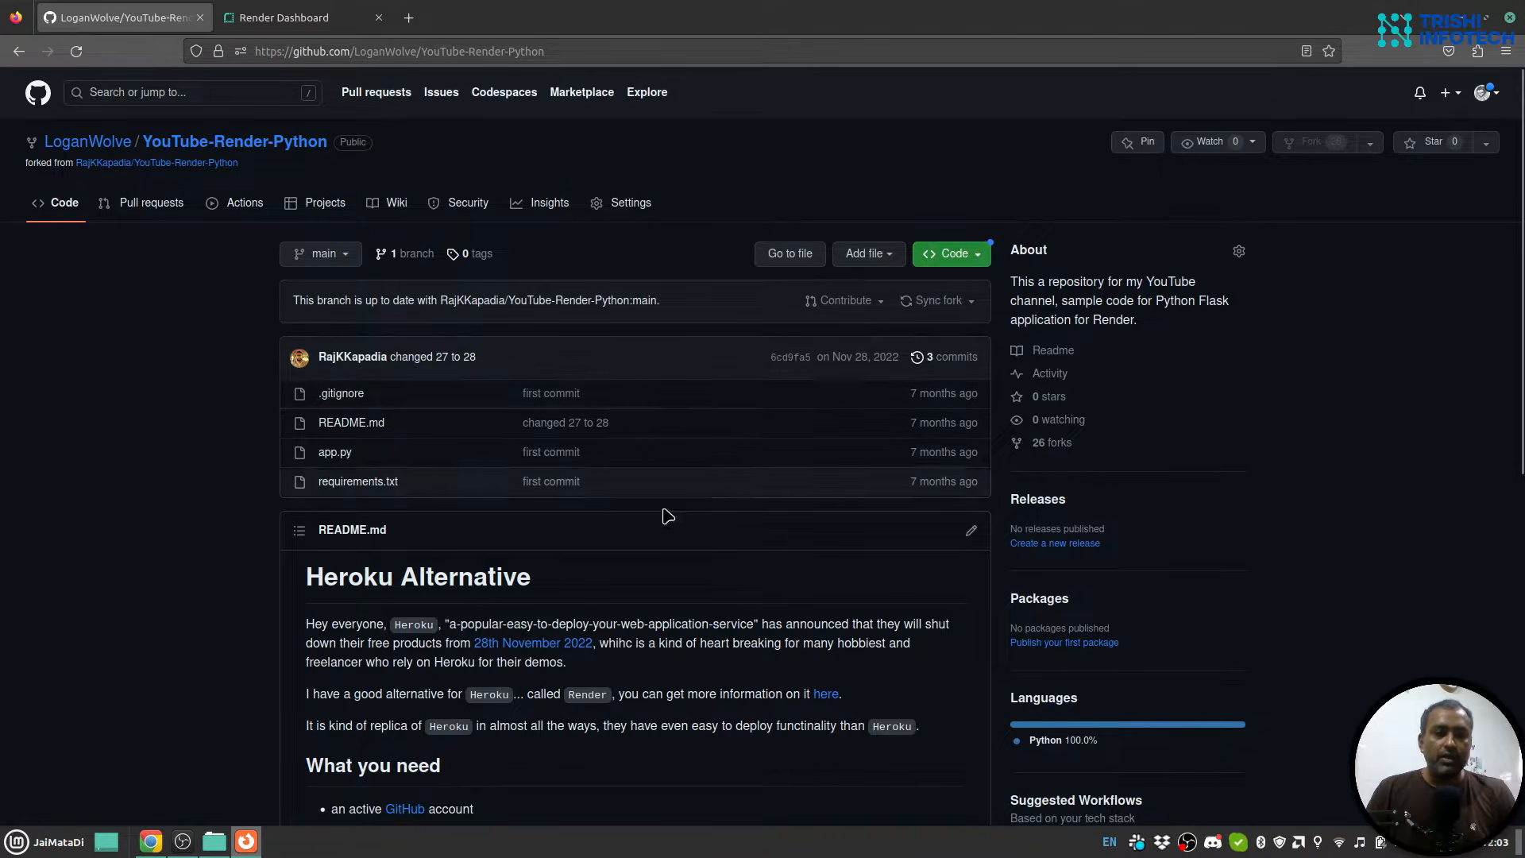
# Check in the Render account settings that the linked GitHub login matches the account that owns the fork
pyautogui.click(254, 18)
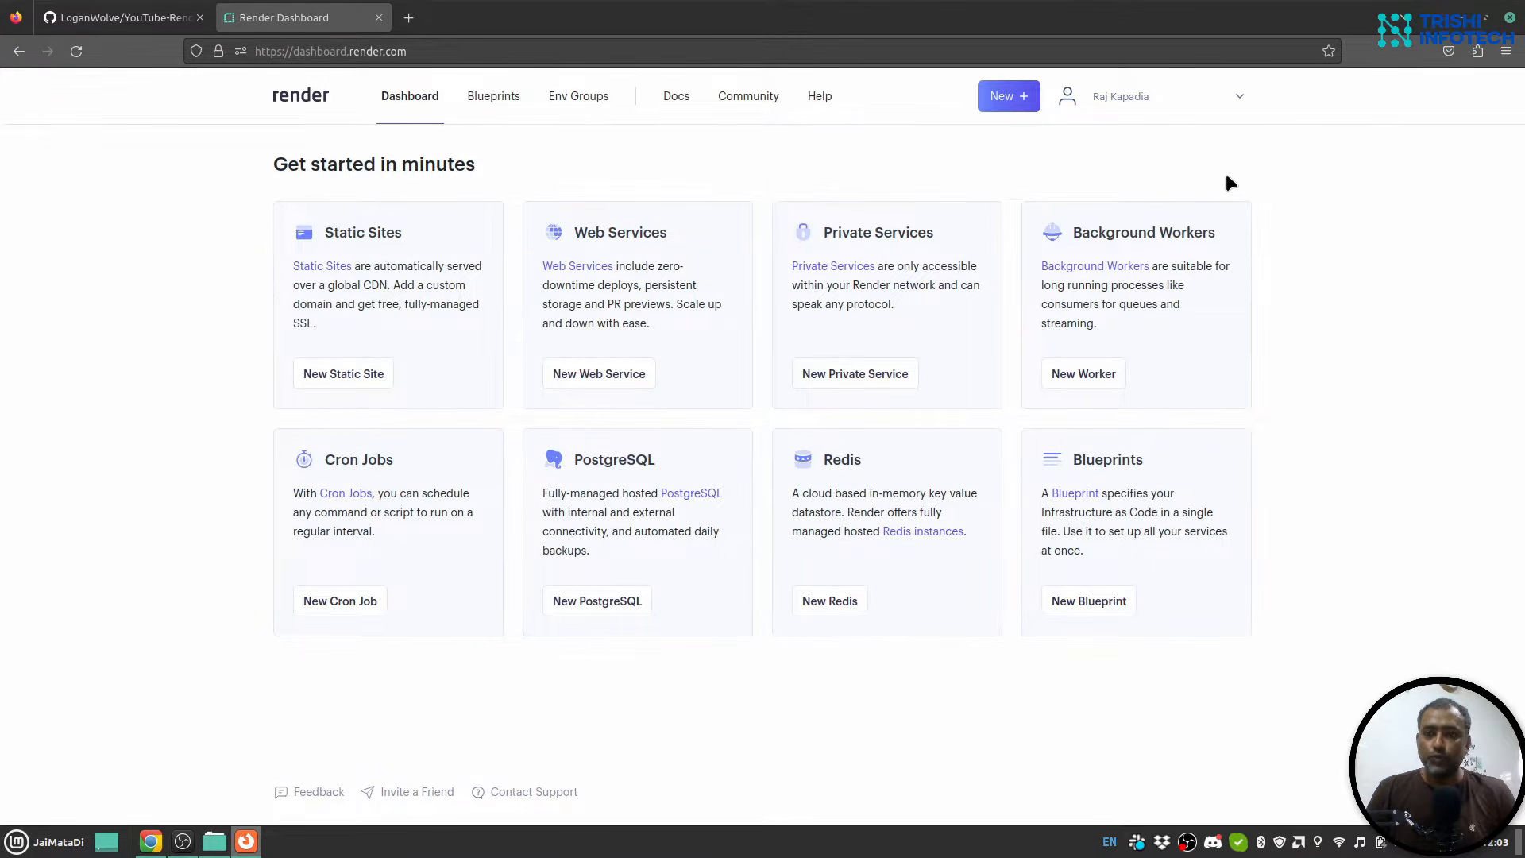
pyautogui.click(1244, 99)
pyautogui.click(1175, 222)
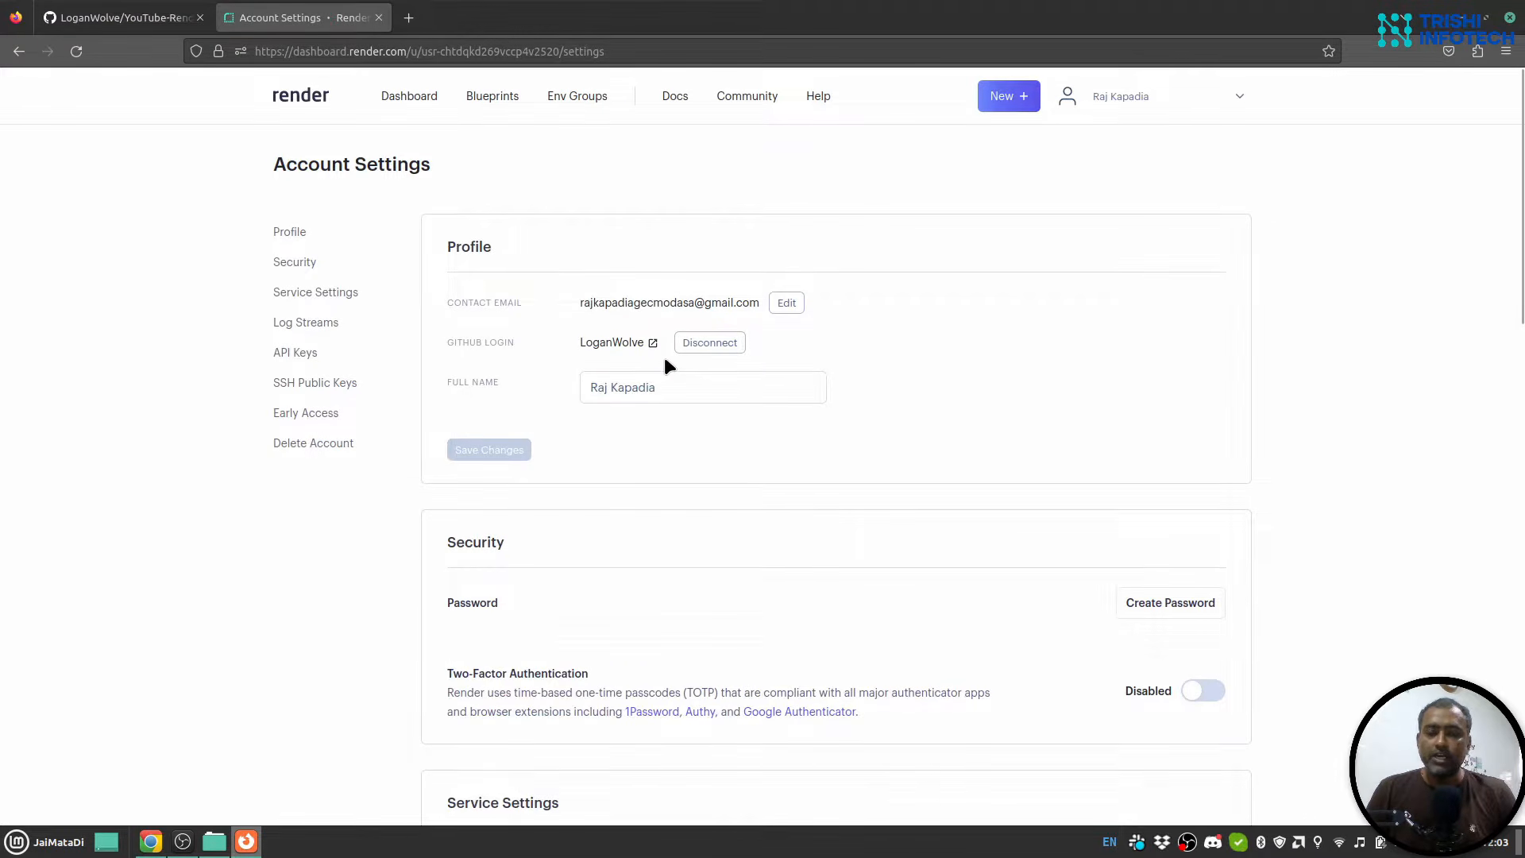
pyautogui.click(119, 17)
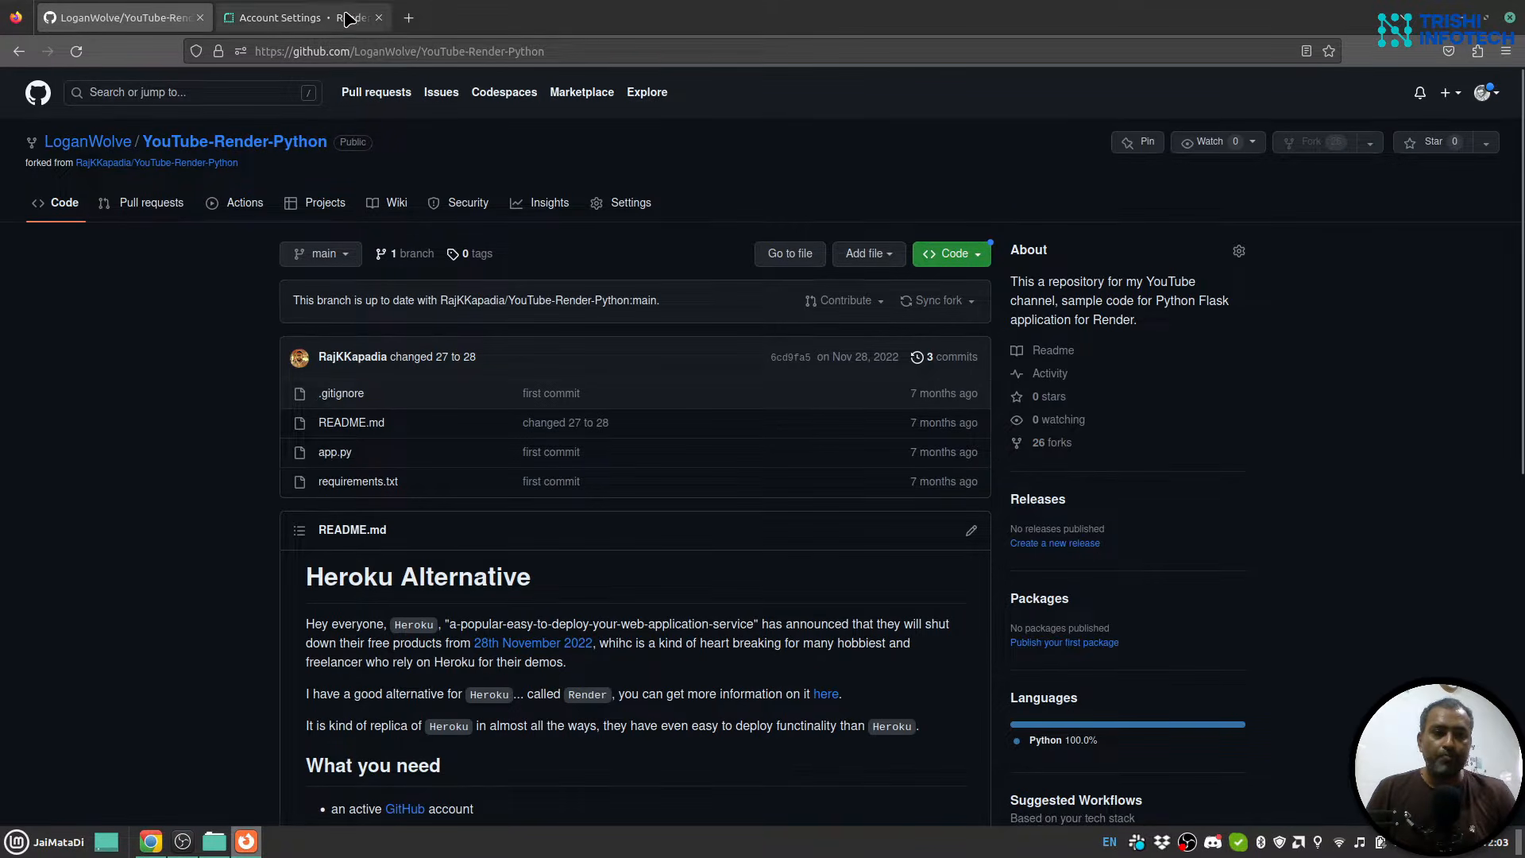
pyautogui.click(295, 17)
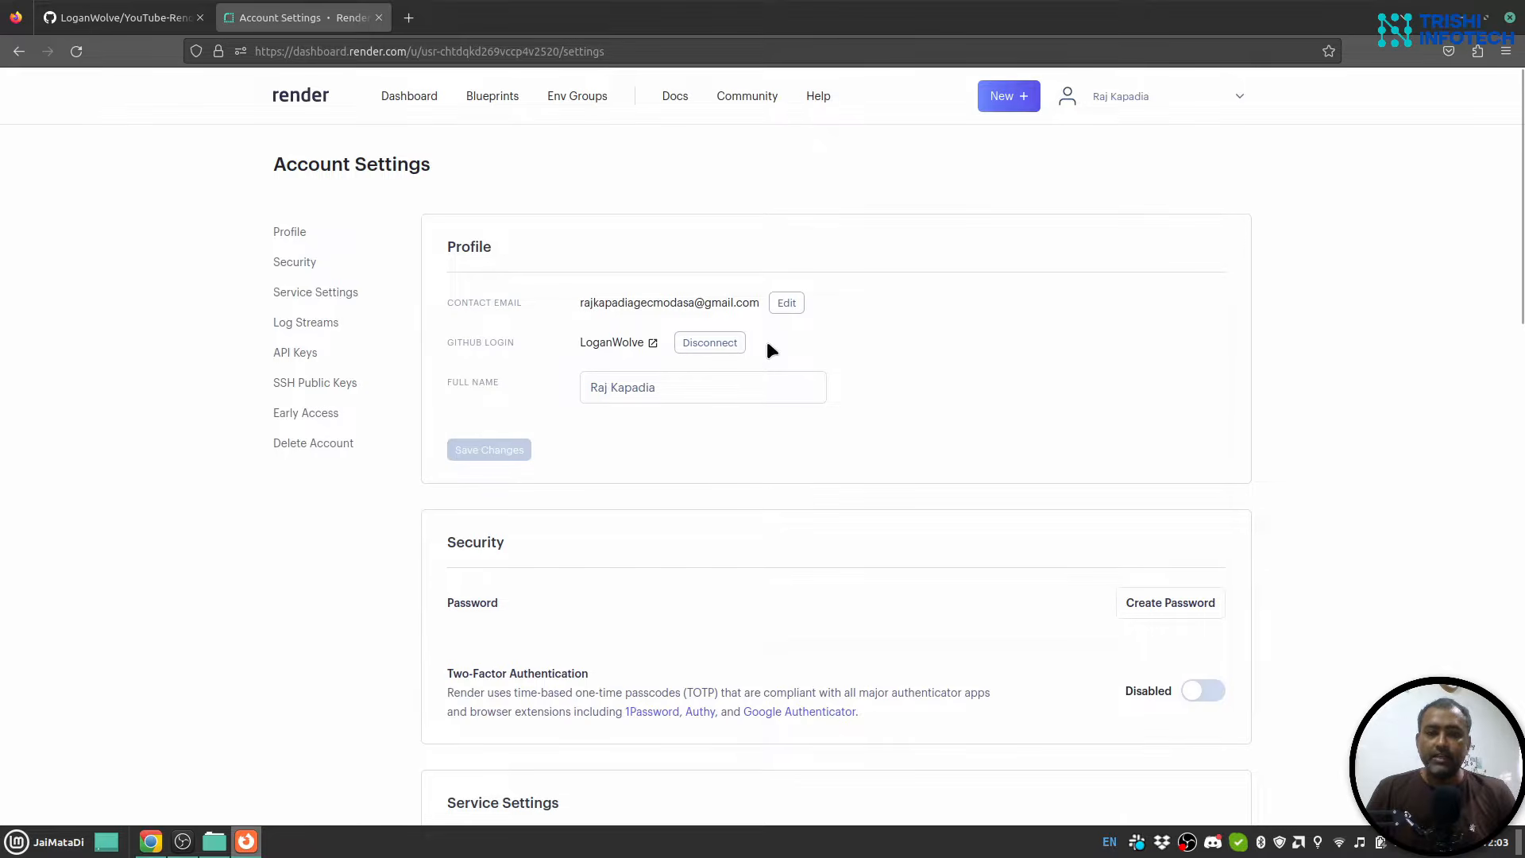
# Start a new web service in Render and try to connect the GitHub account for repository access
pyautogui.click(1011, 103)
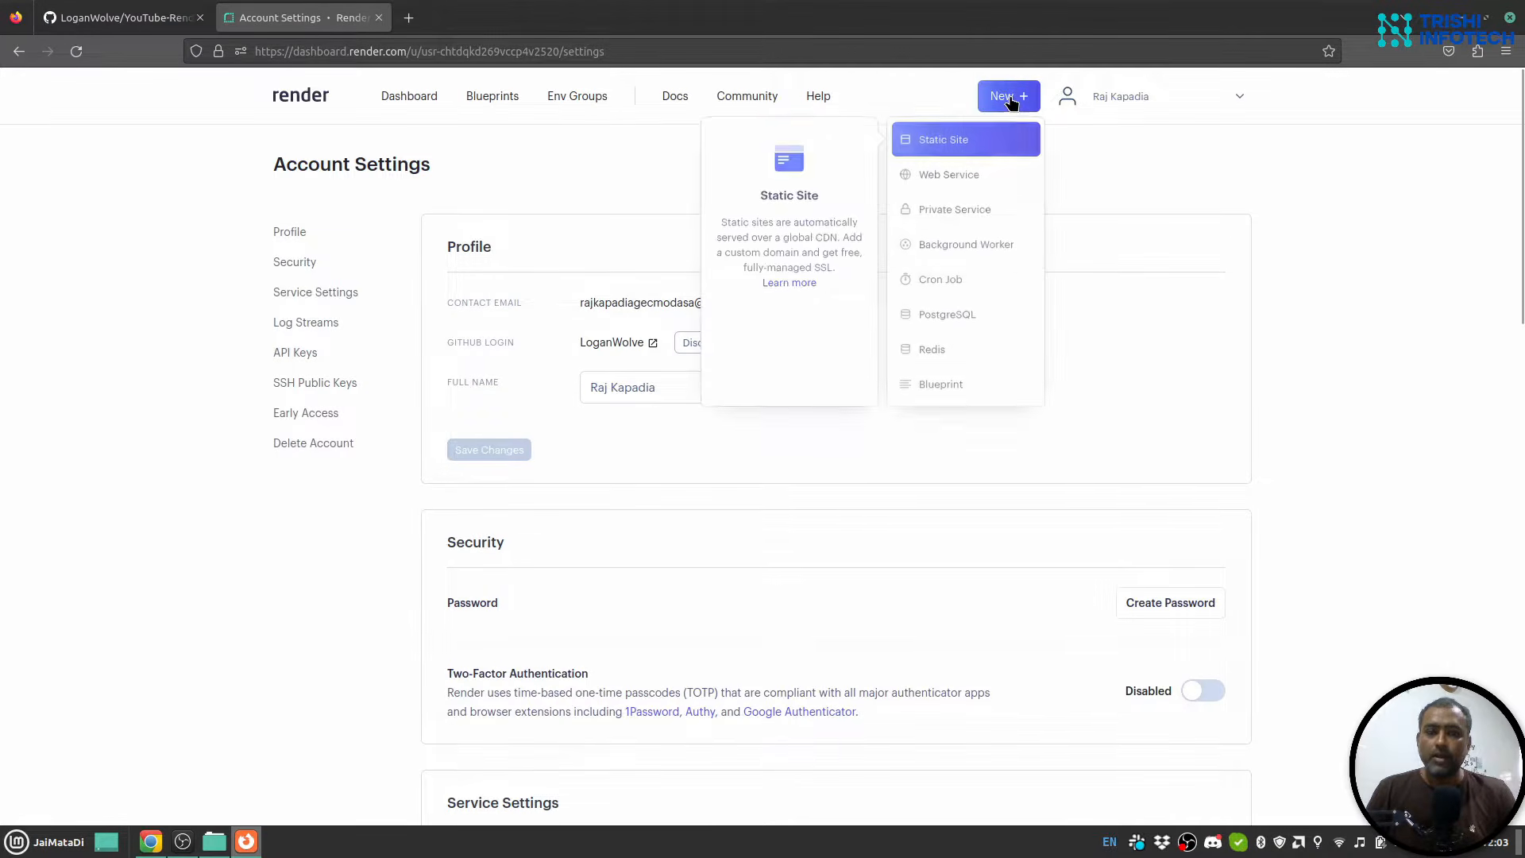
pyautogui.click(985, 189)
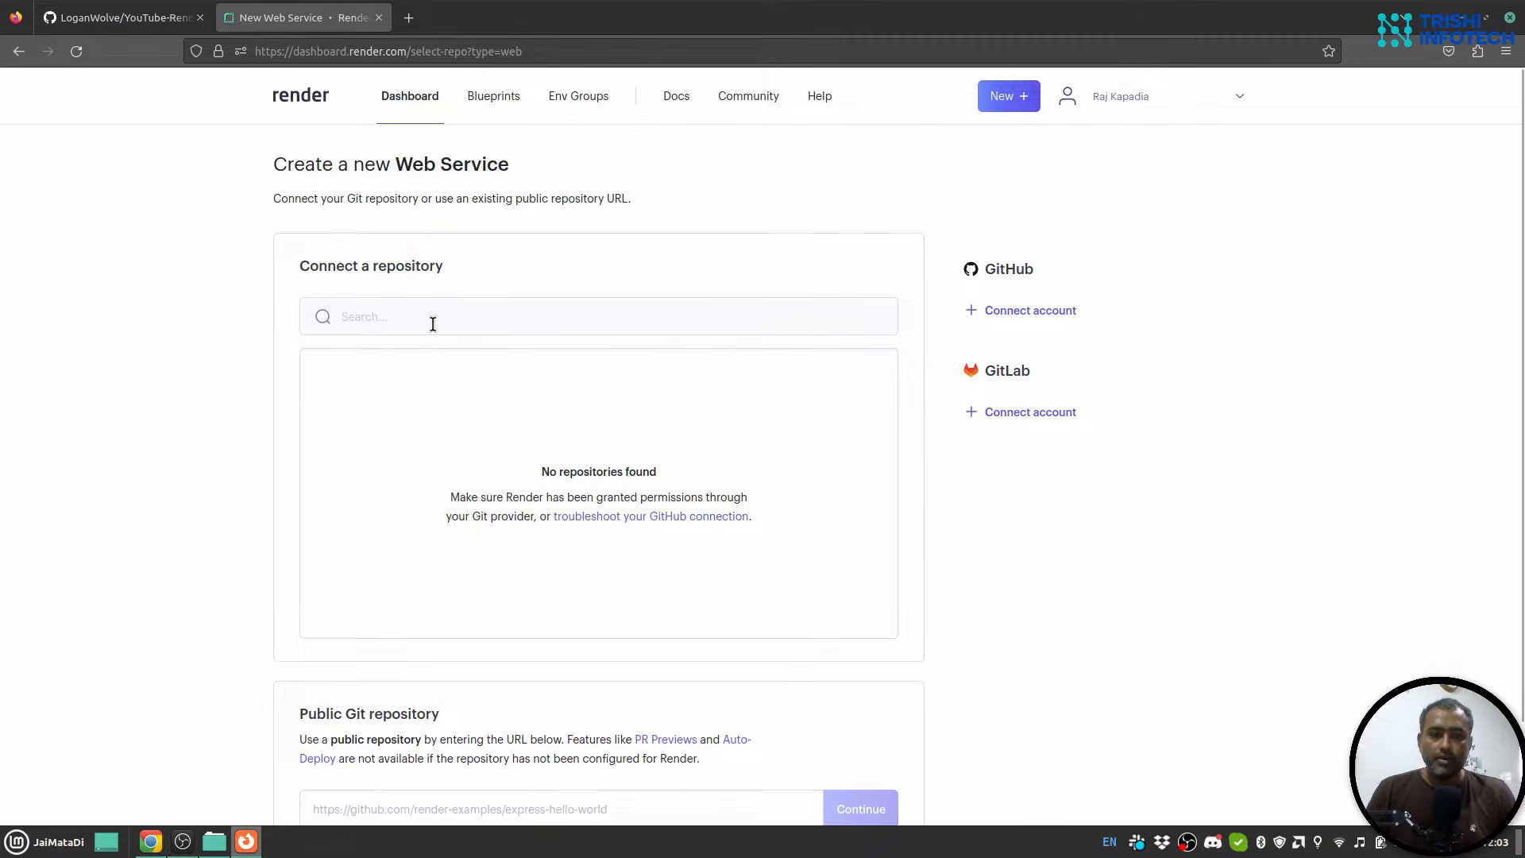
pyautogui.click(433, 323)
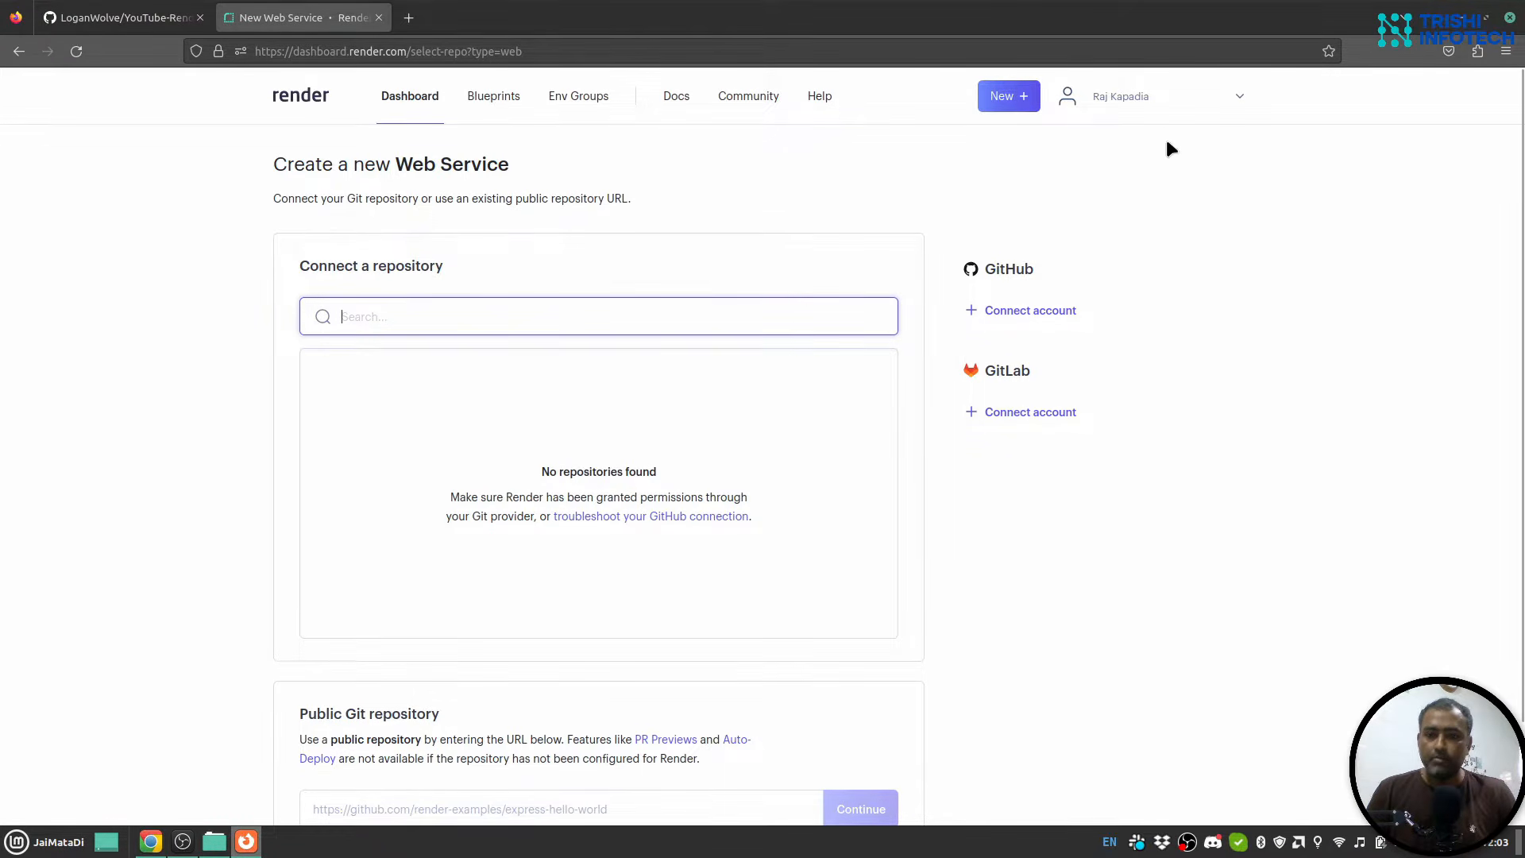
pyautogui.click(1046, 308)
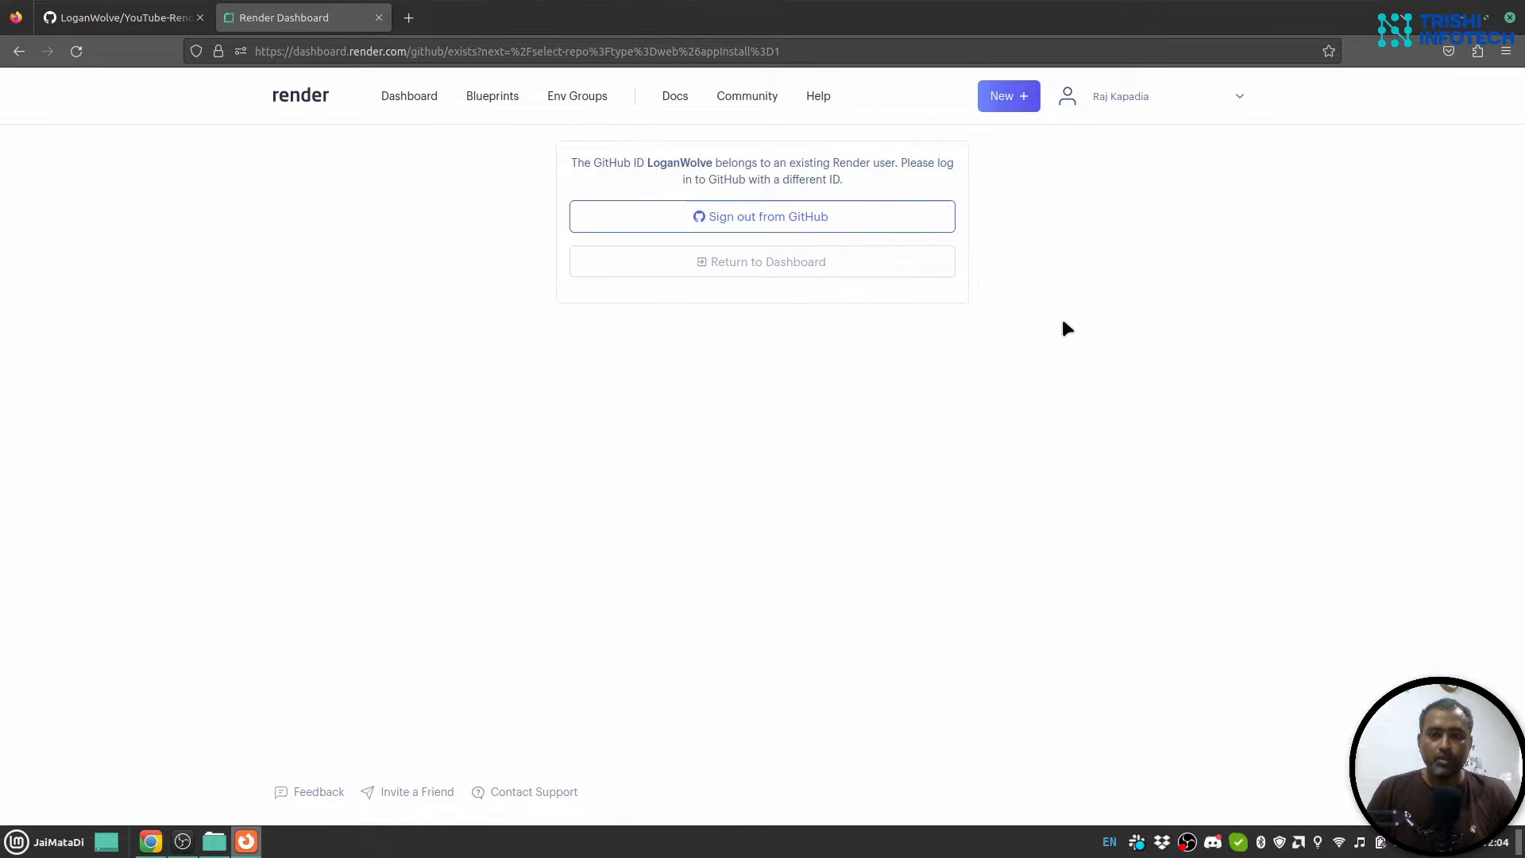
# Sign out of GitHub and sign back in using the saved email and account password
pyautogui.click(755, 217)
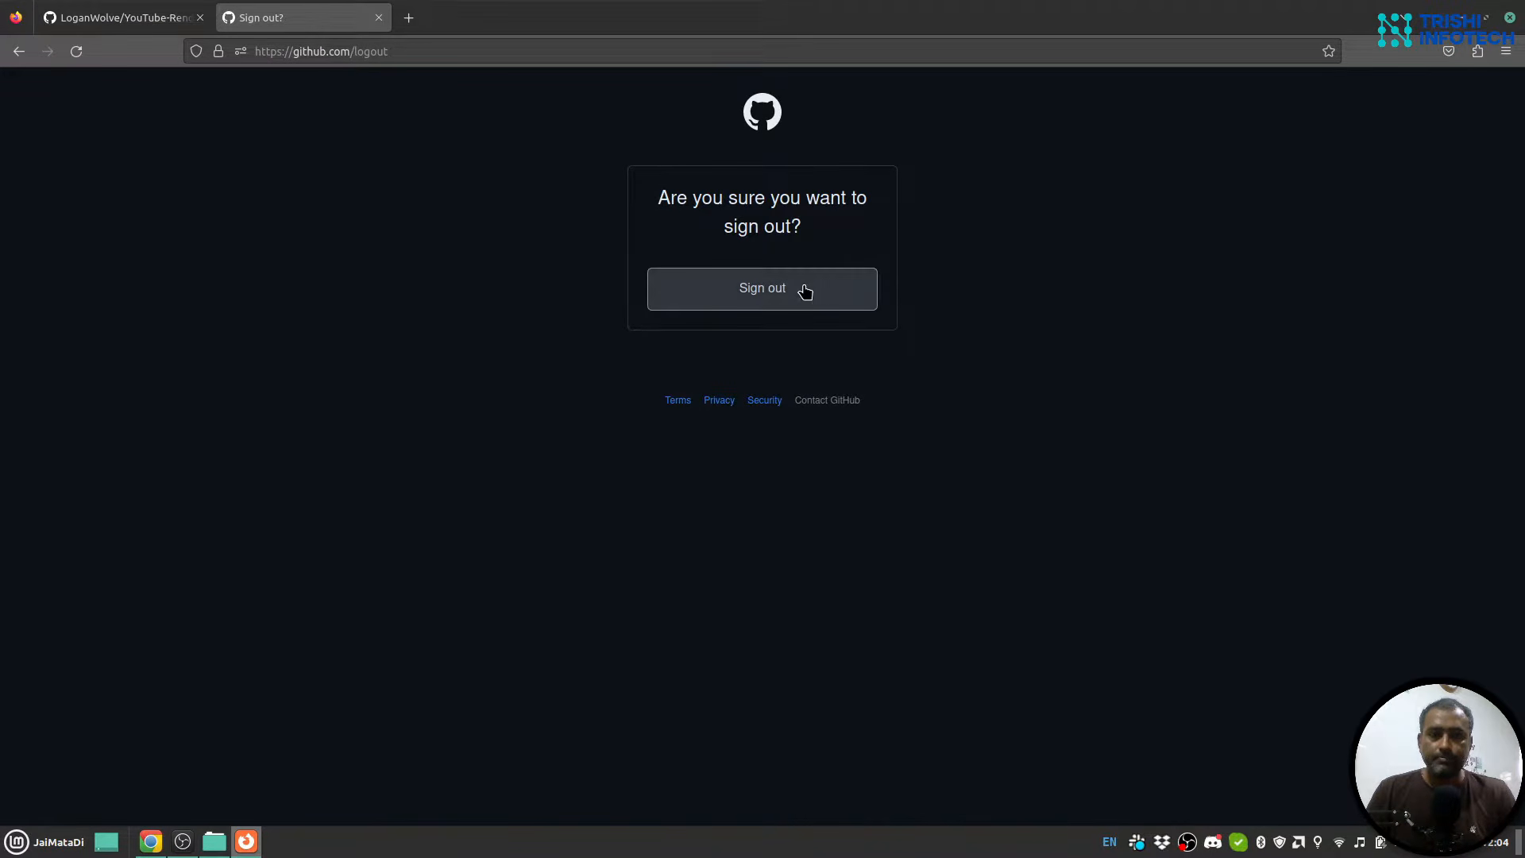
pyautogui.click(805, 290)
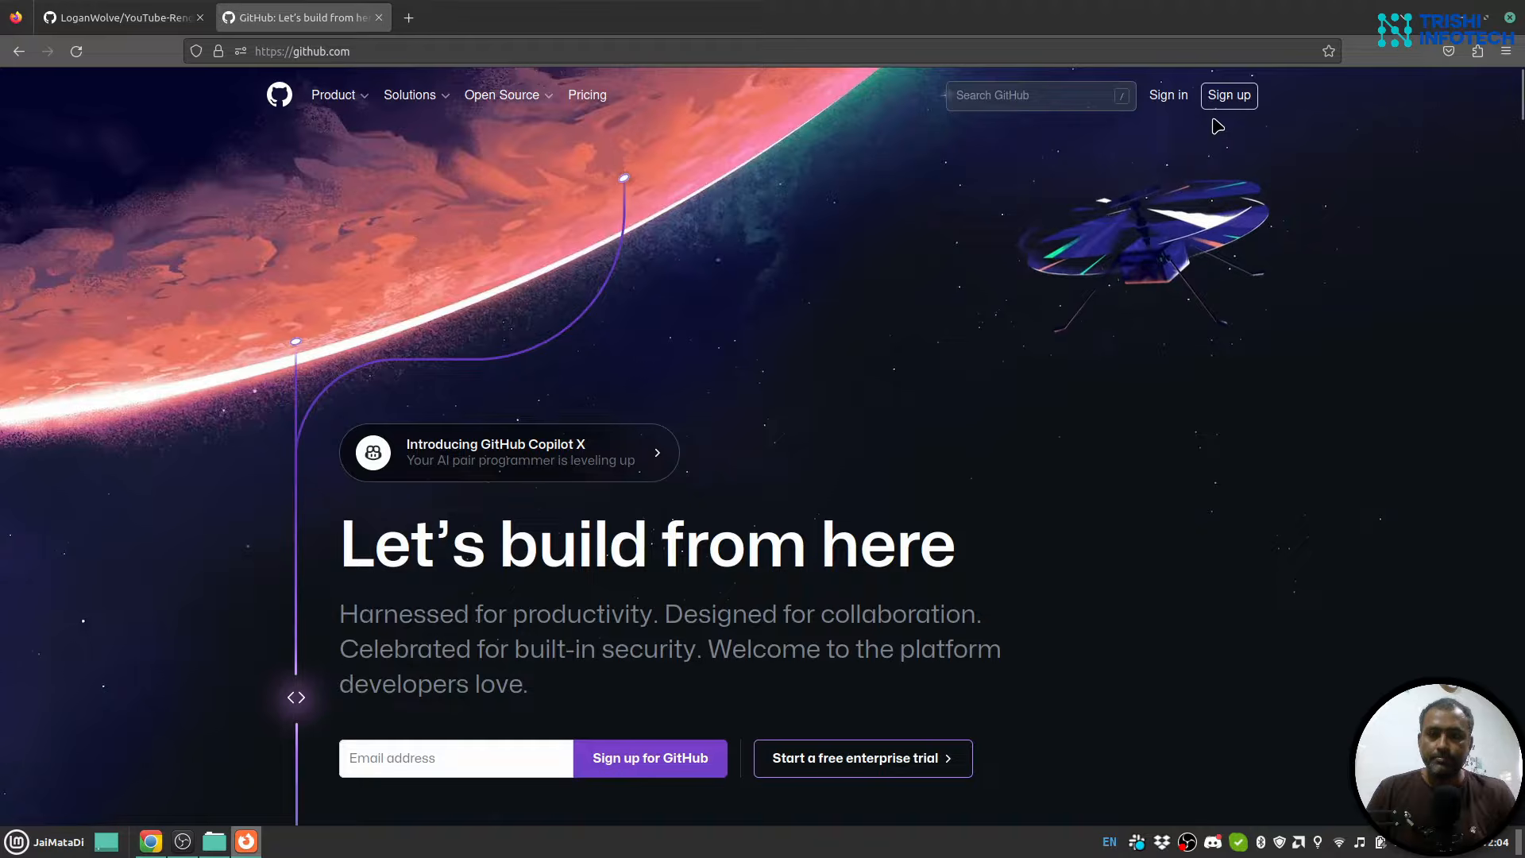
pyautogui.click(1168, 96)
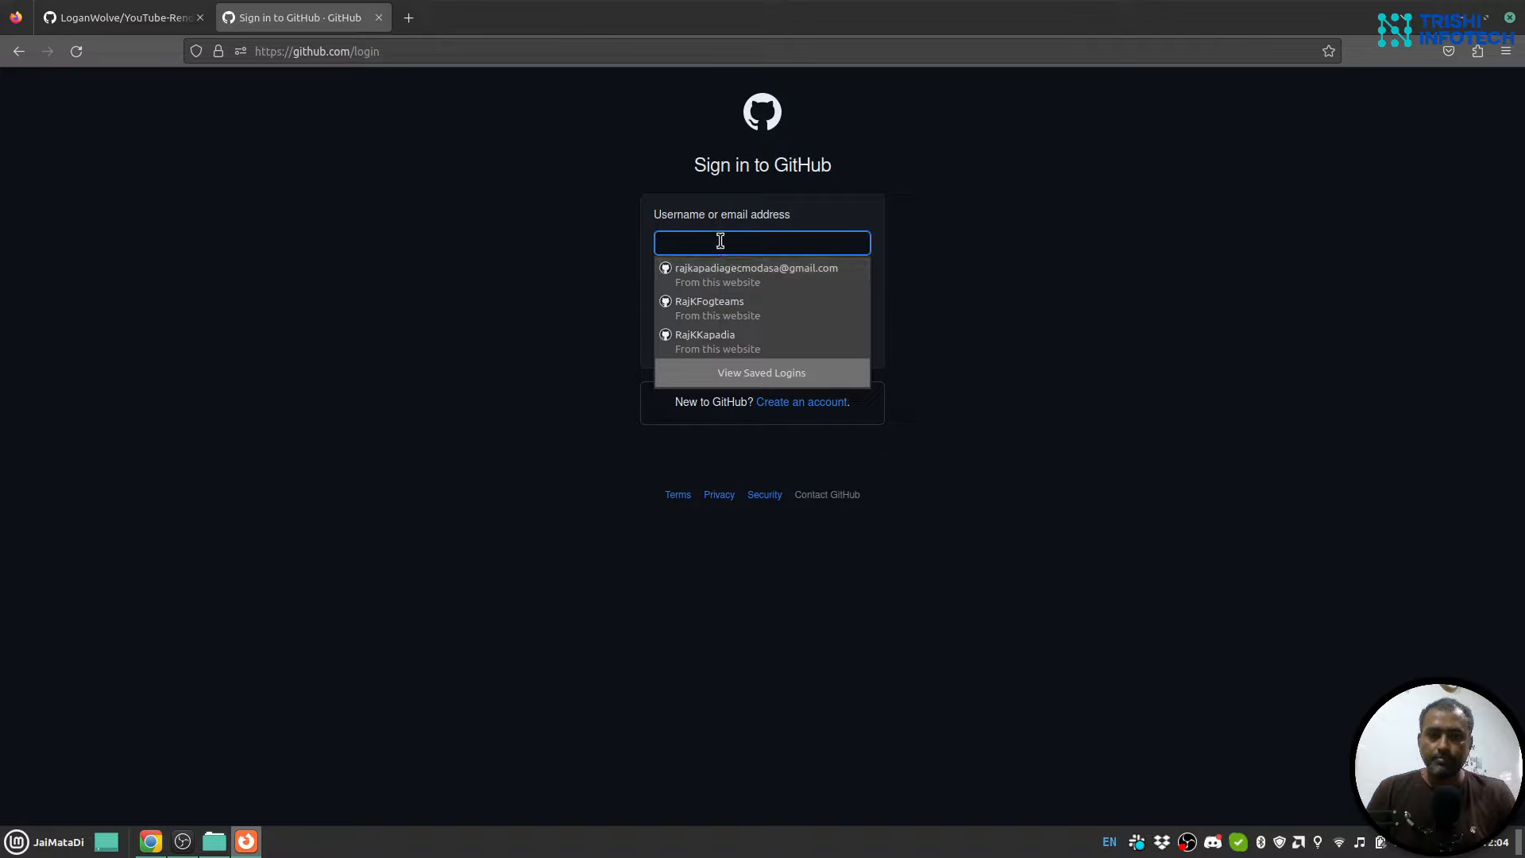
pyautogui.click(732, 268)
pyautogui.click(731, 342)
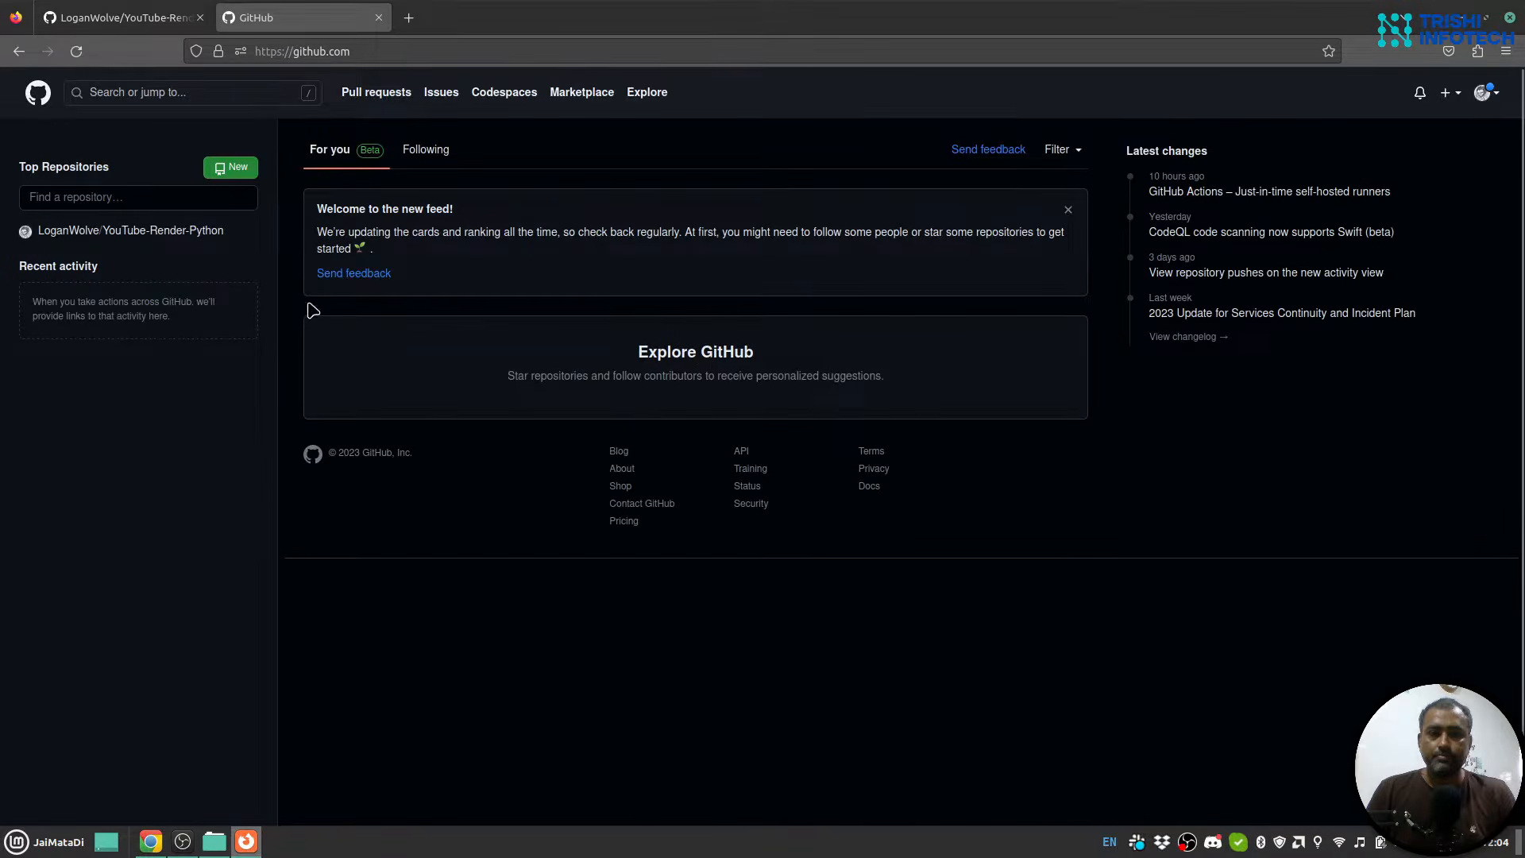
# Search the web for "render" in a new tab, open its dashboard and start a new web service
pyautogui.click(409, 18)
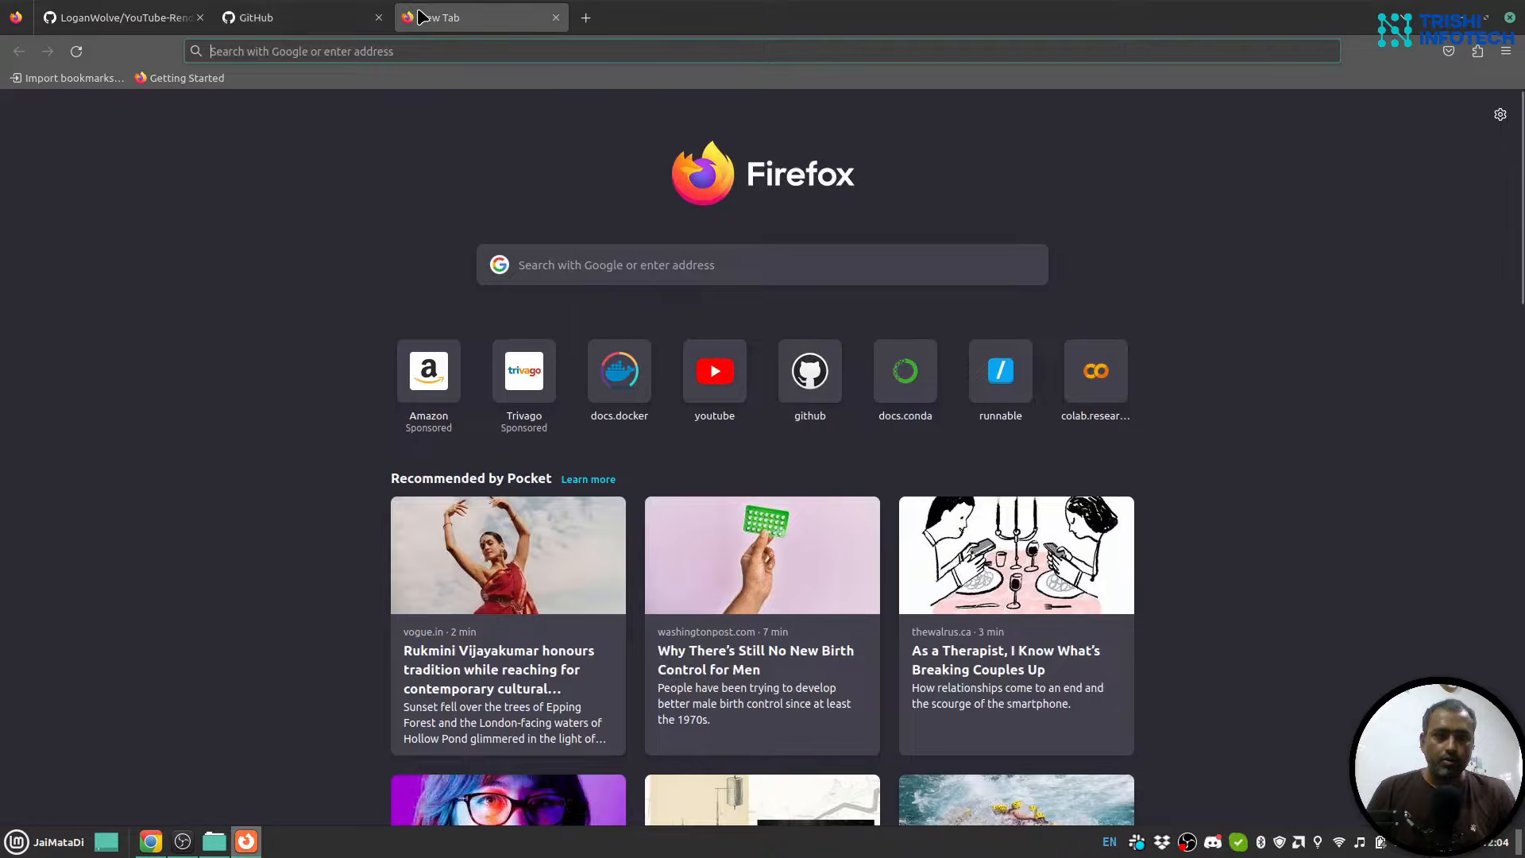
pyautogui.write('render')
pyautogui.press('Return')
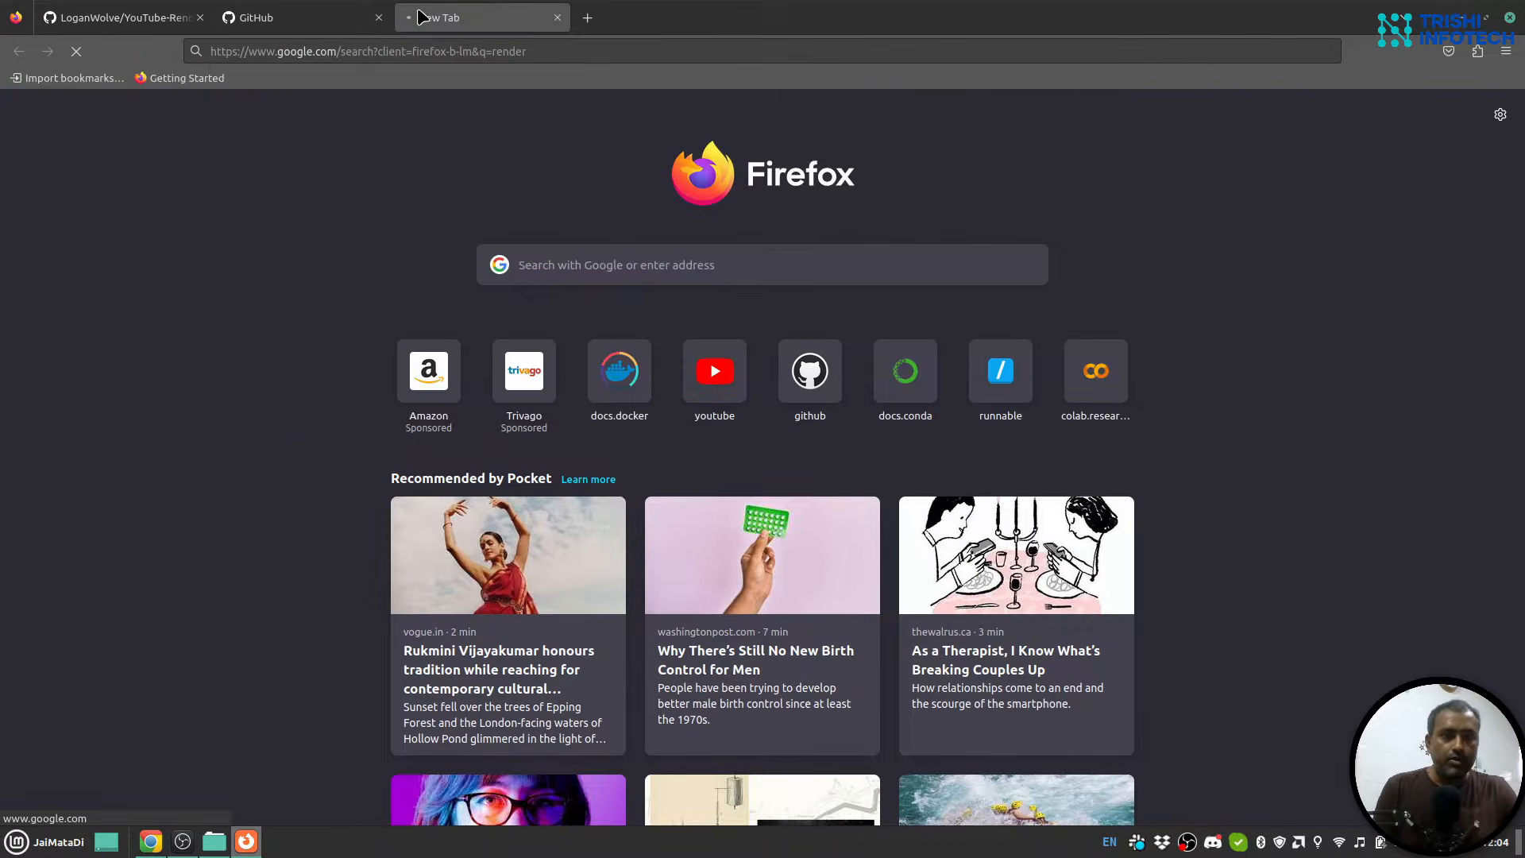
pyautogui.click(256, 255)
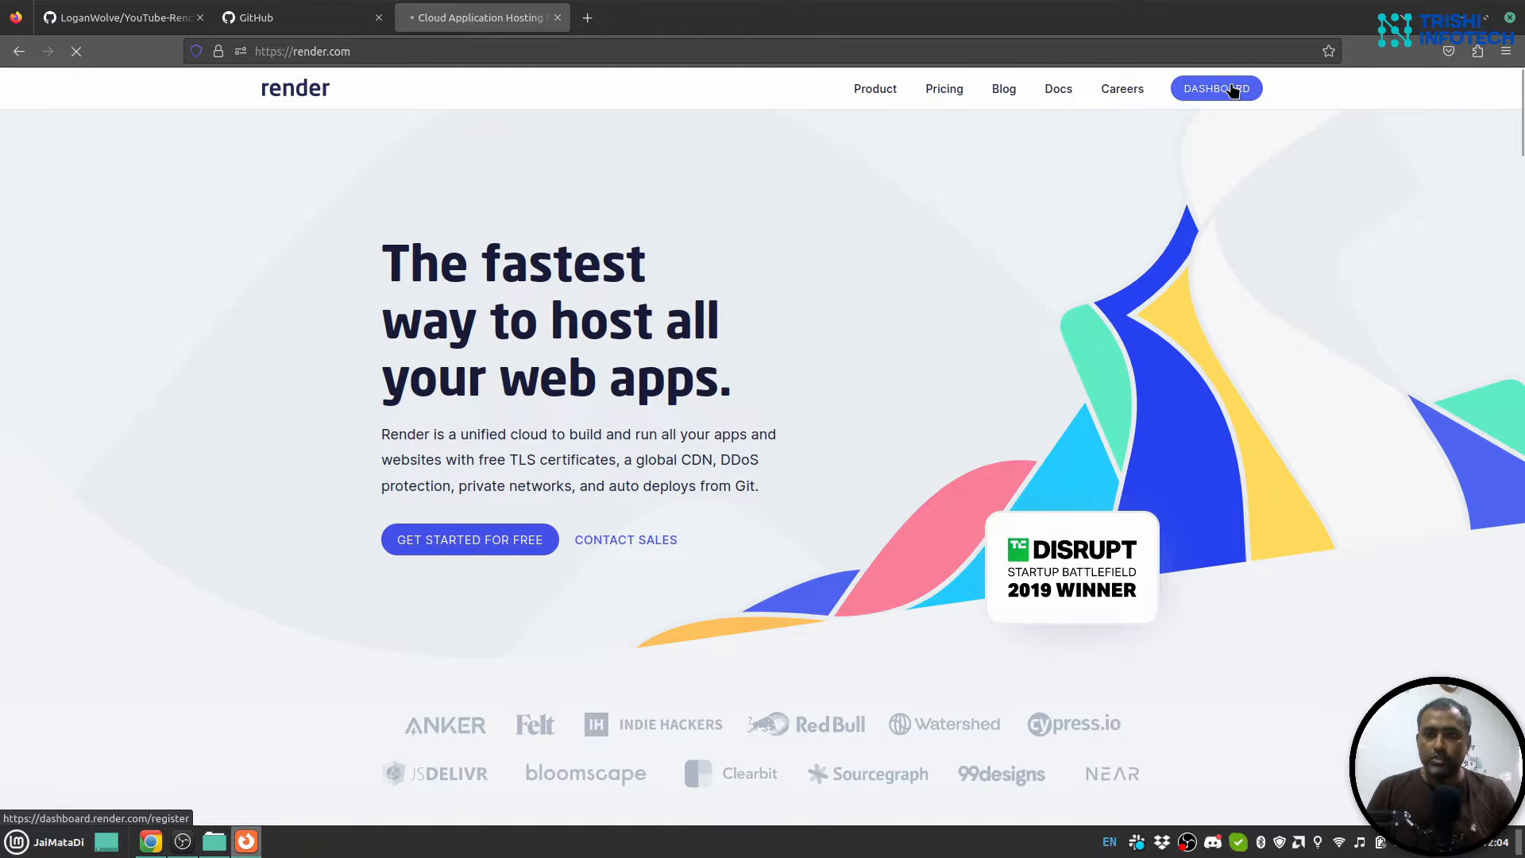
pyautogui.click(1219, 90)
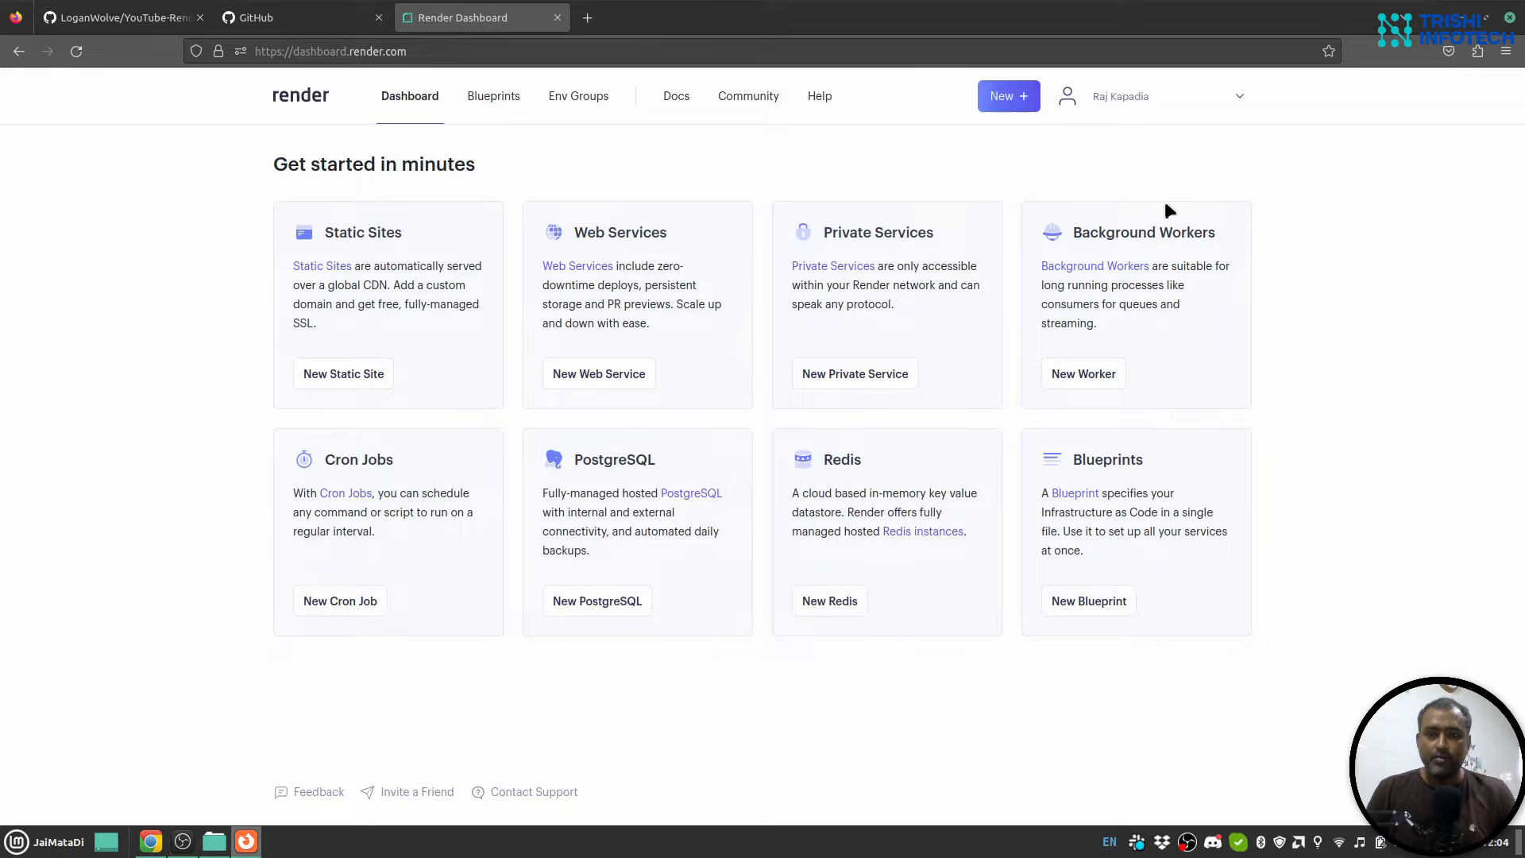
pyautogui.click(589, 375)
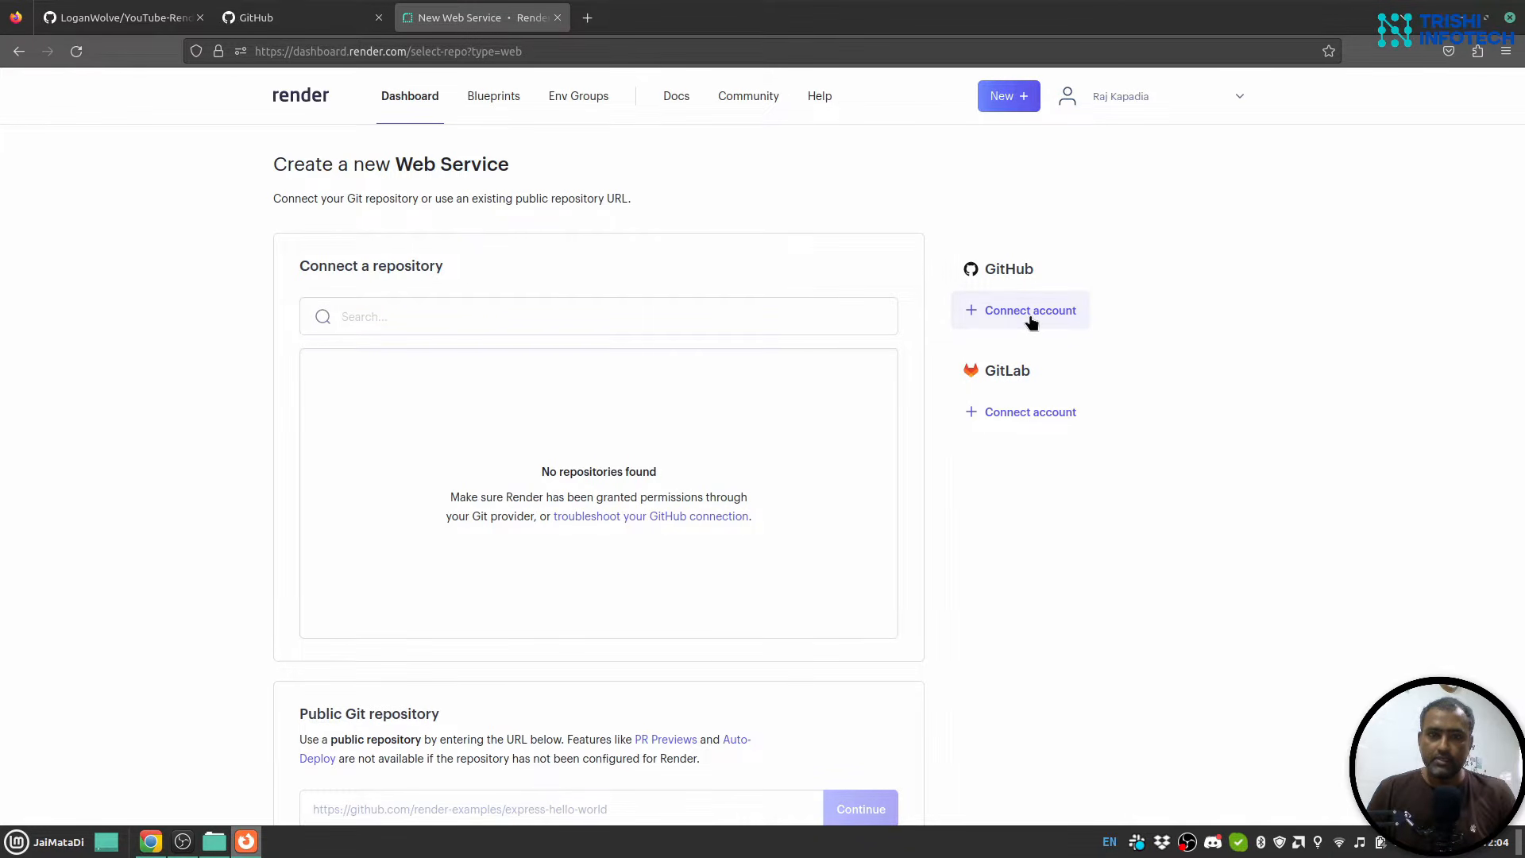
# Try connecting the GitHub account again, reopen the new web service form, and recheck the forked repository's page on GitHub
pyautogui.click(1031, 317)
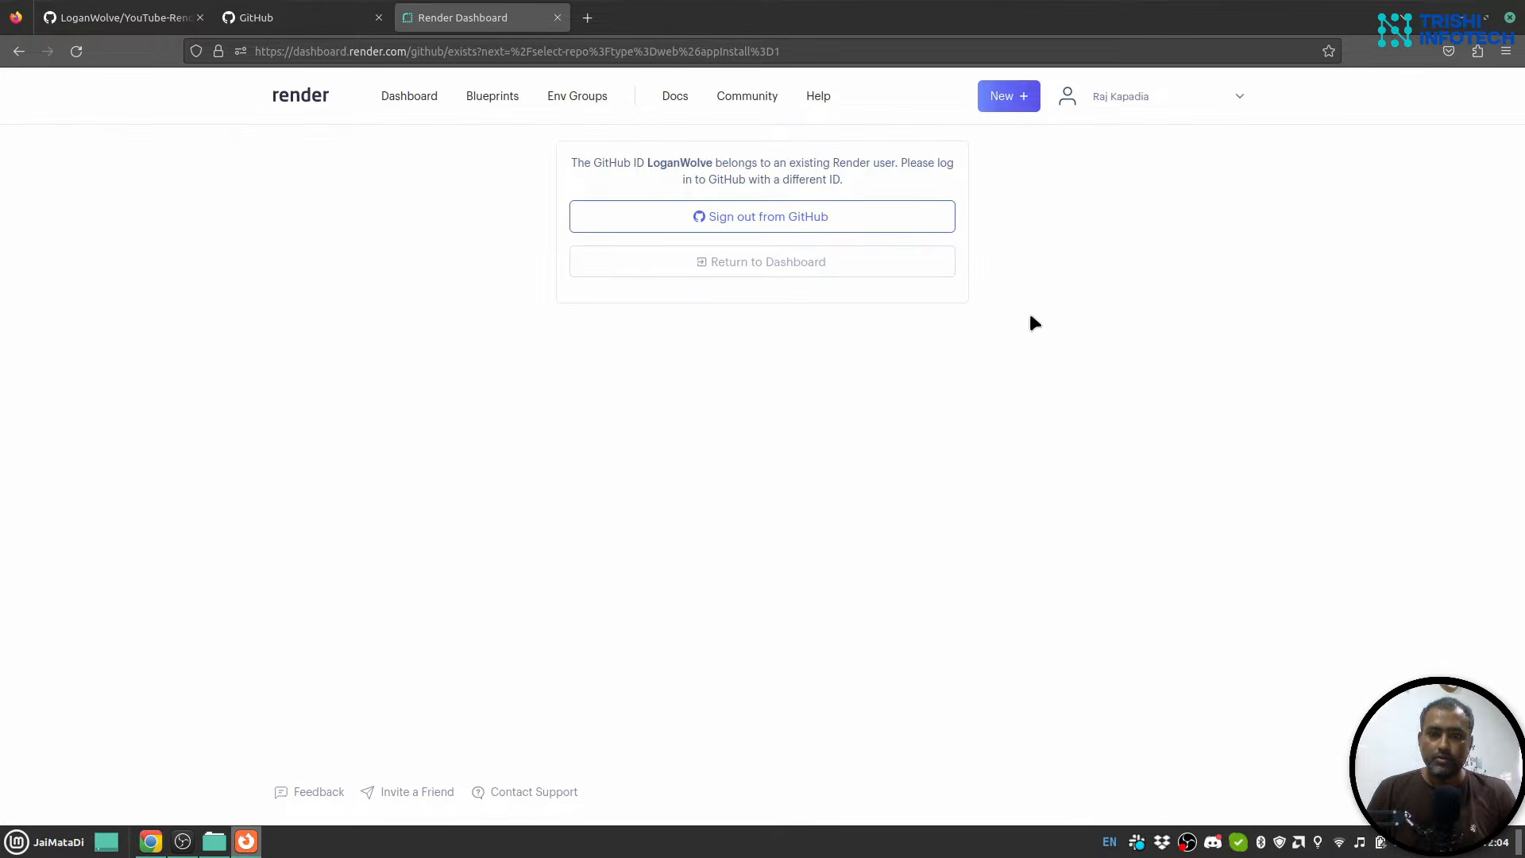
pyautogui.click(759, 269)
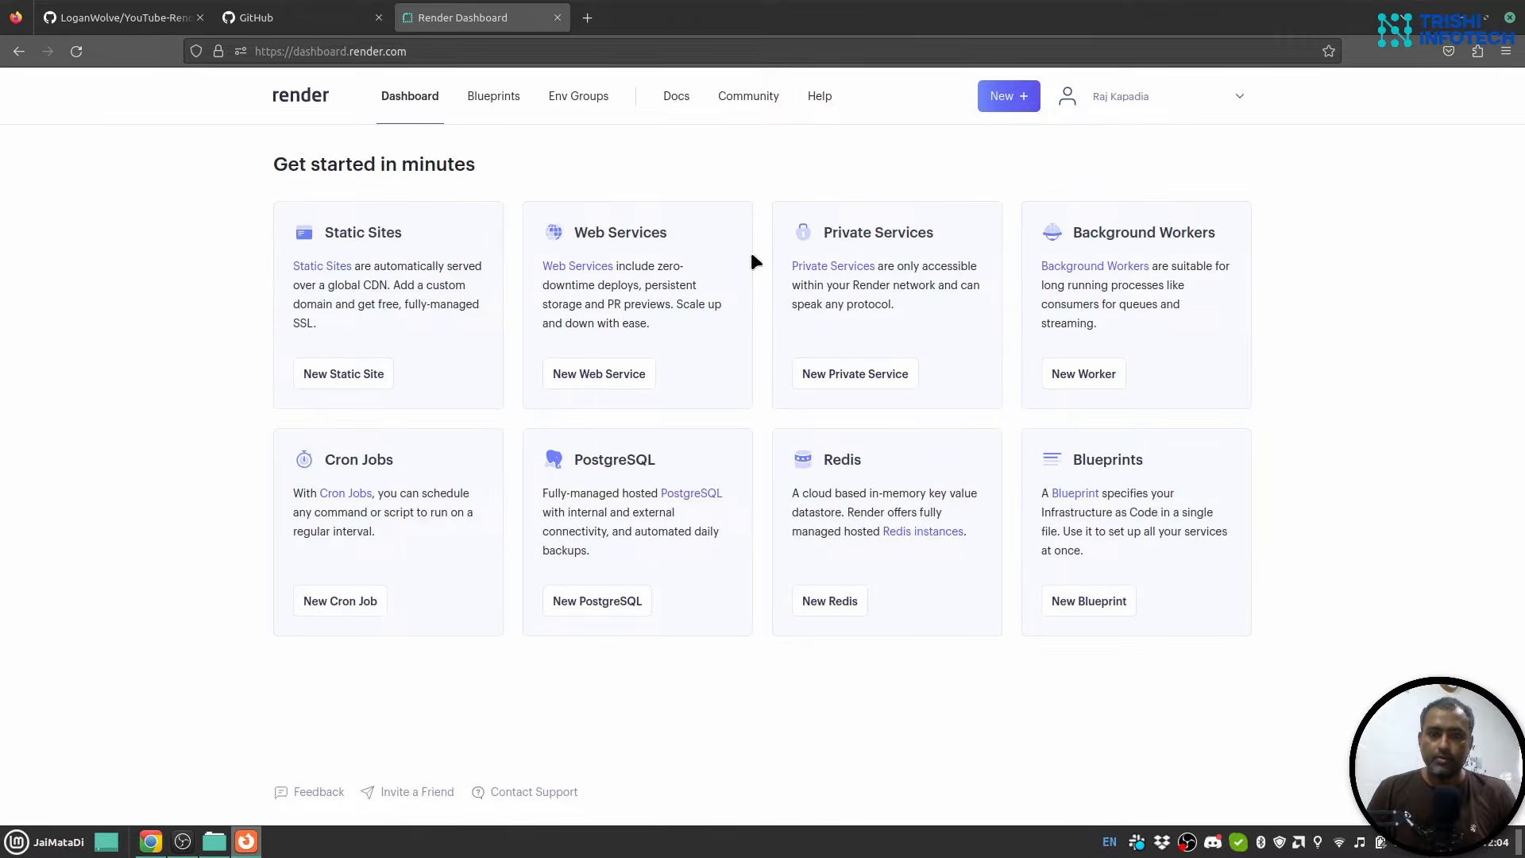
pyautogui.click(600, 380)
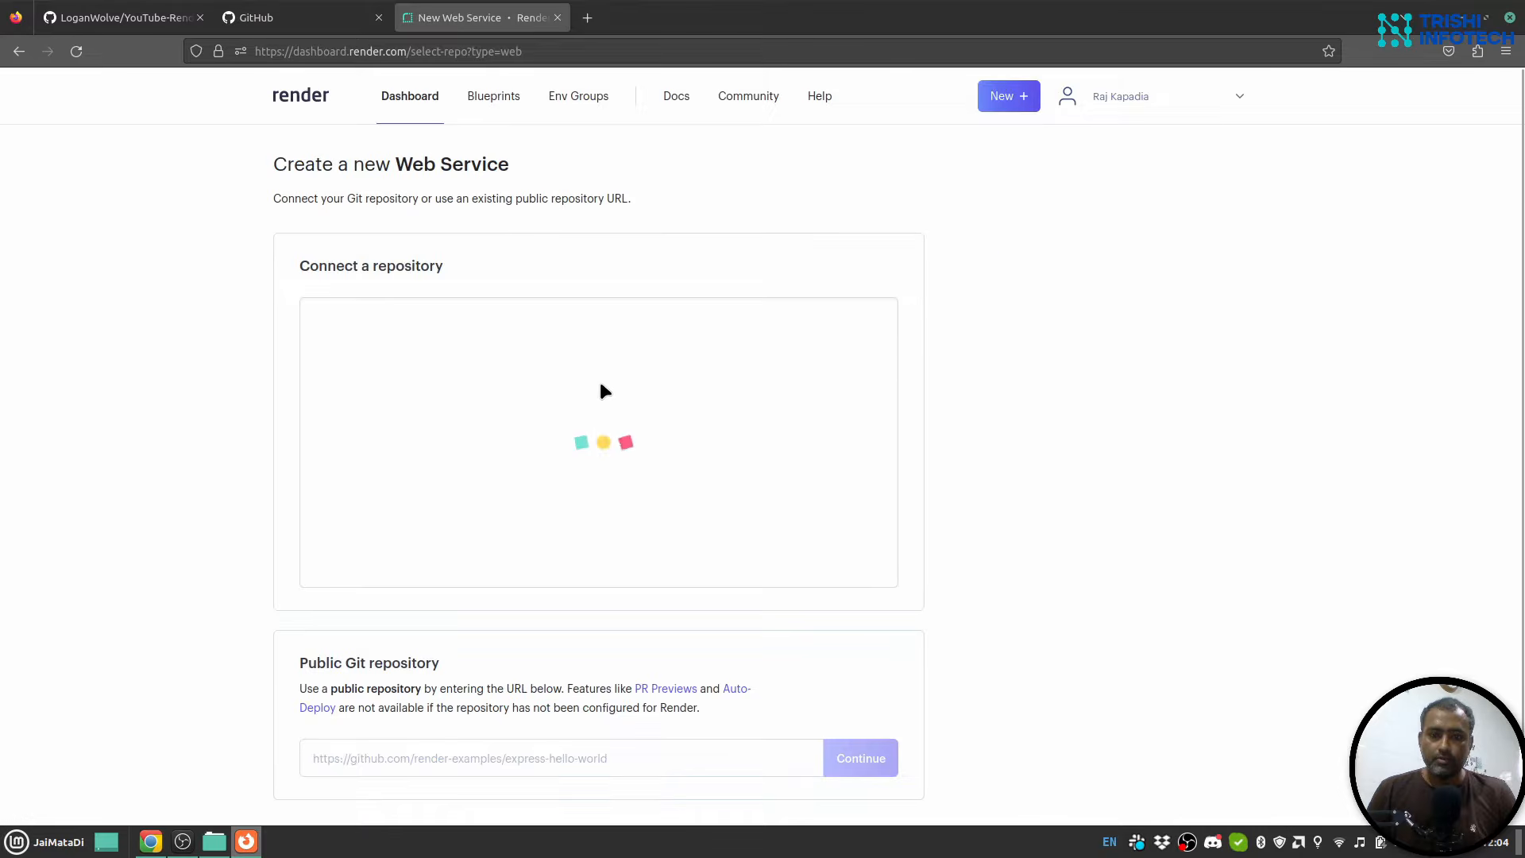
pyautogui.click(146, 8)
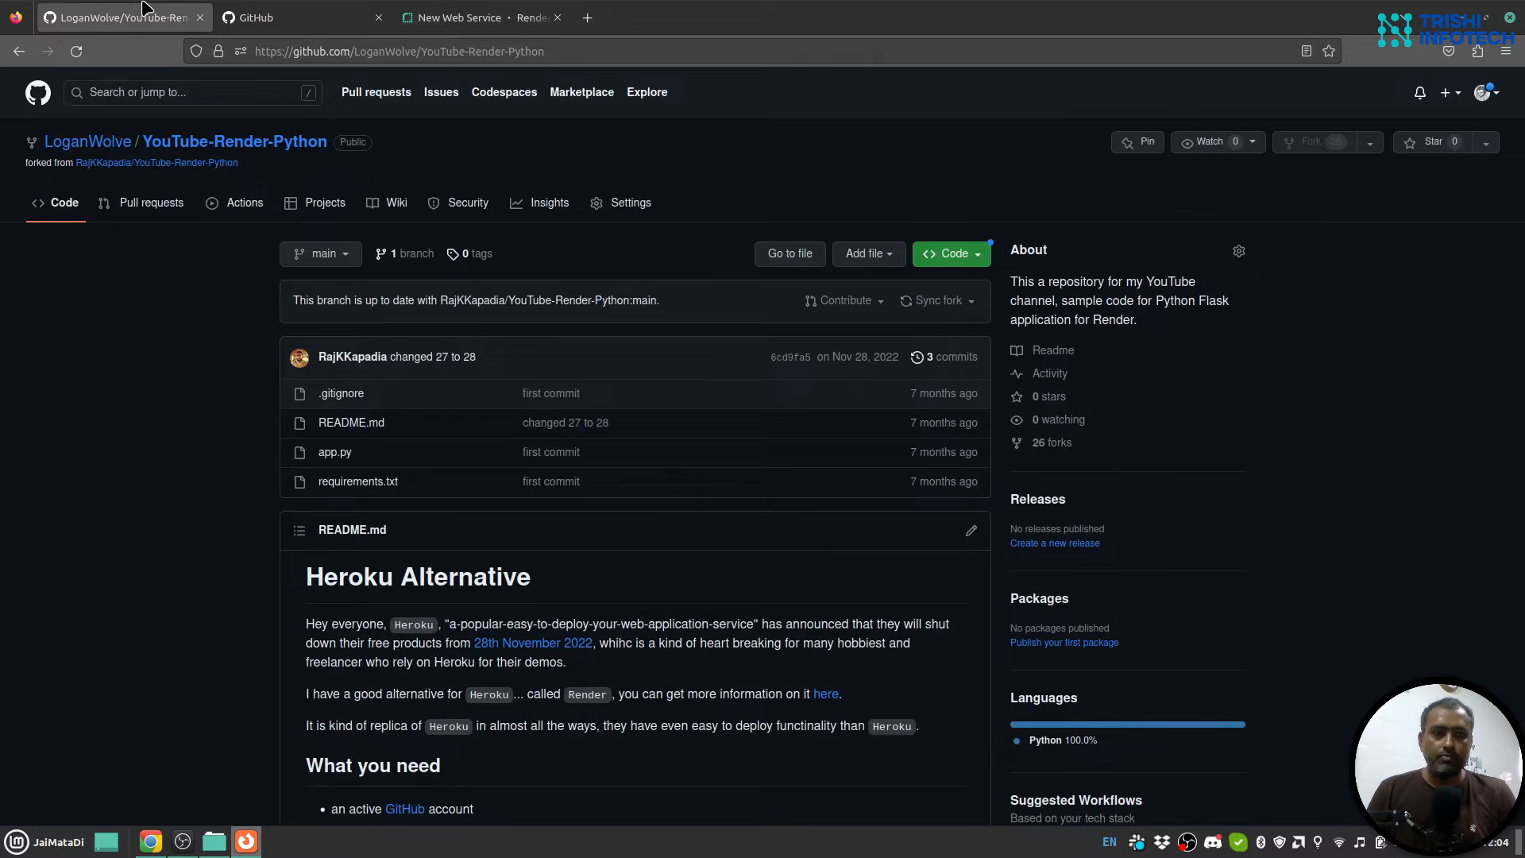
pyautogui.click(76, 53)
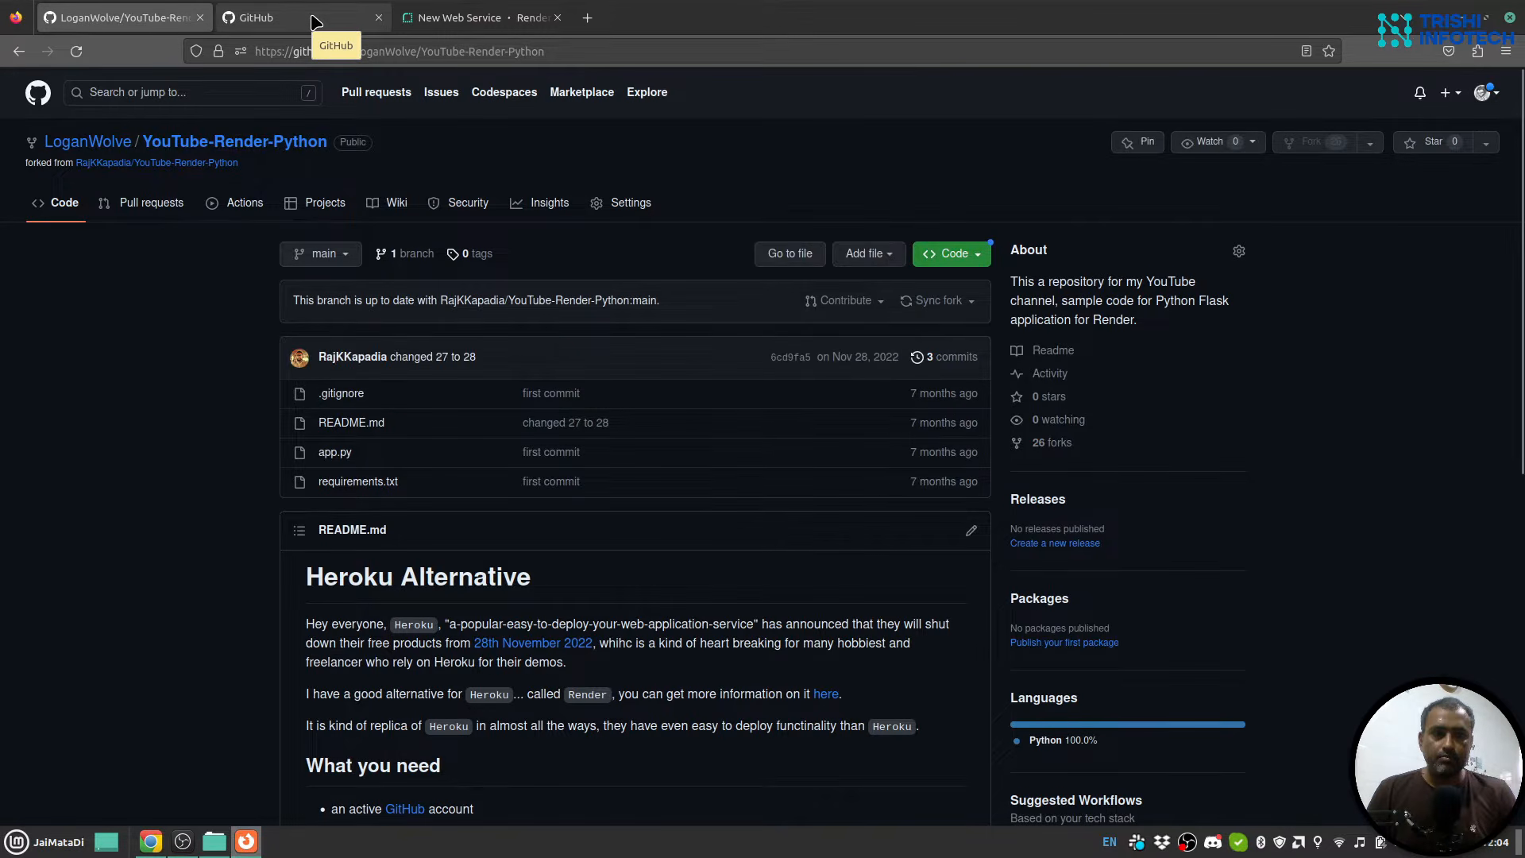
pyautogui.click(440, 19)
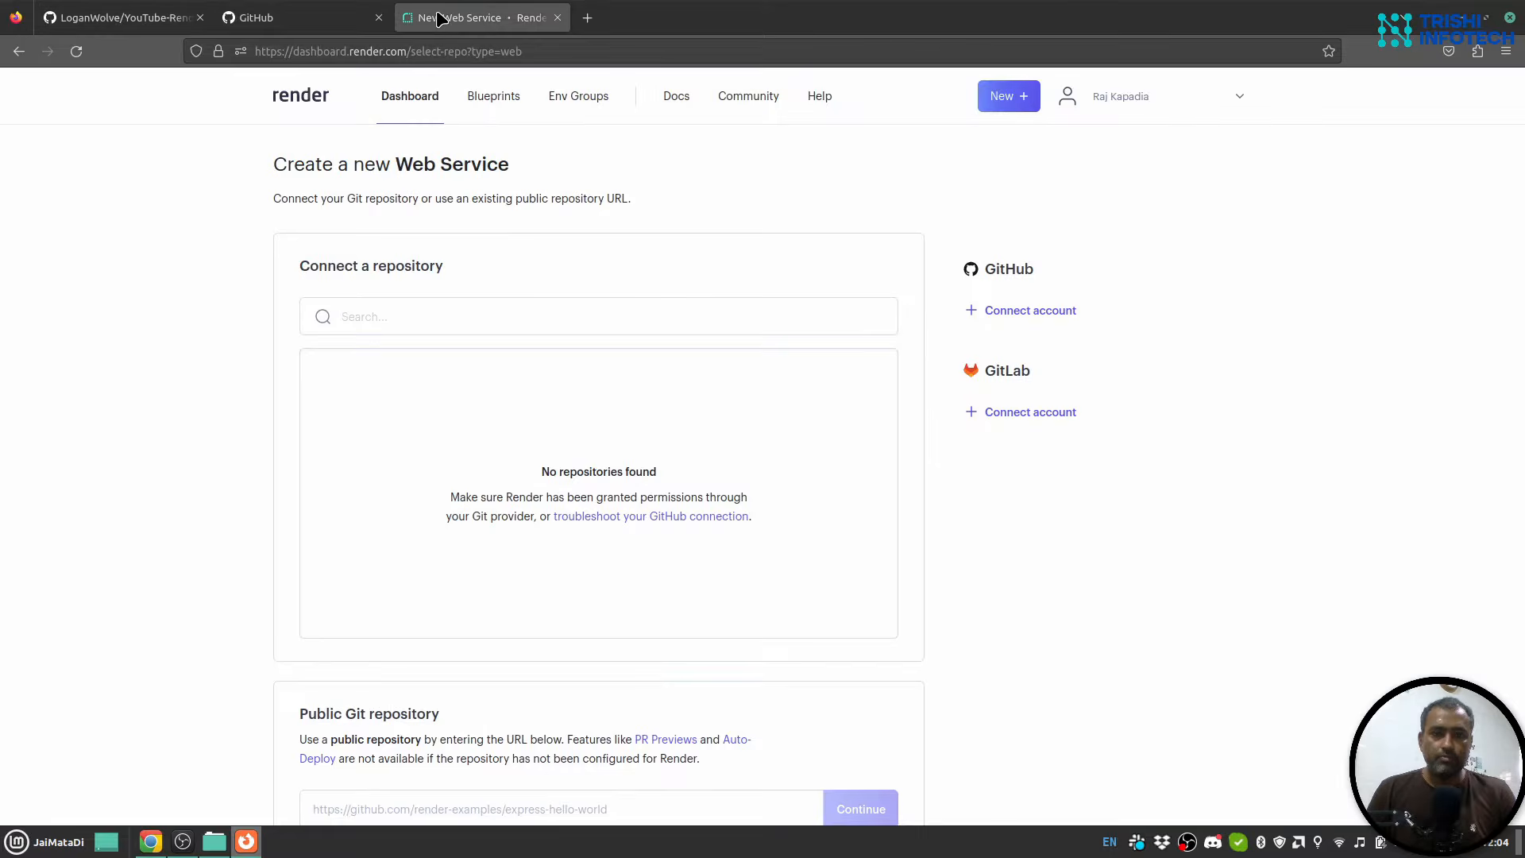
# Open the Render account settings and start disconnecting the linked GitHub login
pyautogui.click(1122, 99)
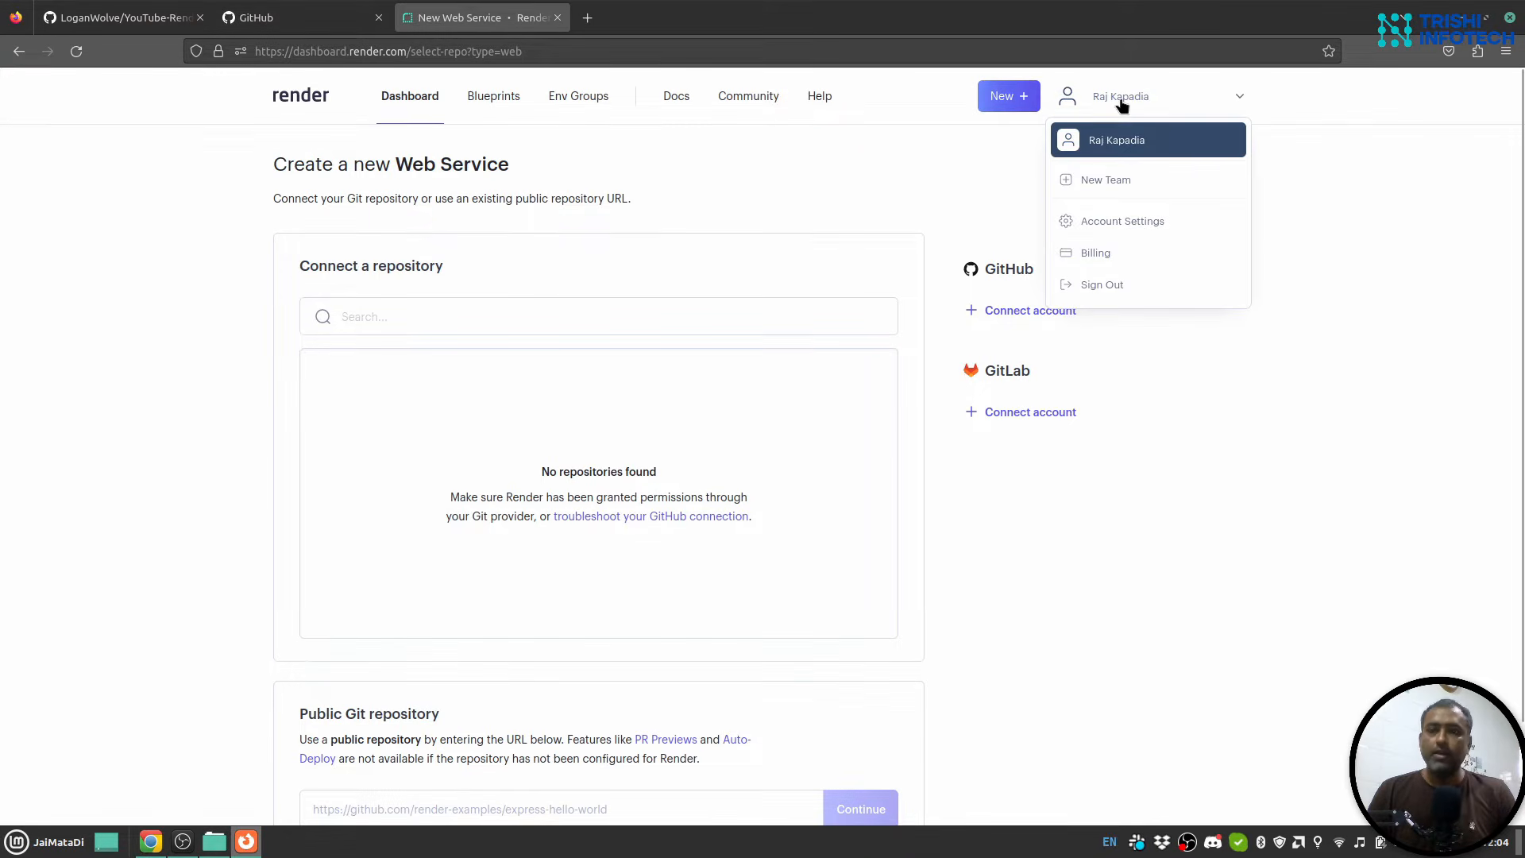
pyautogui.click(1142, 221)
pyautogui.click(700, 342)
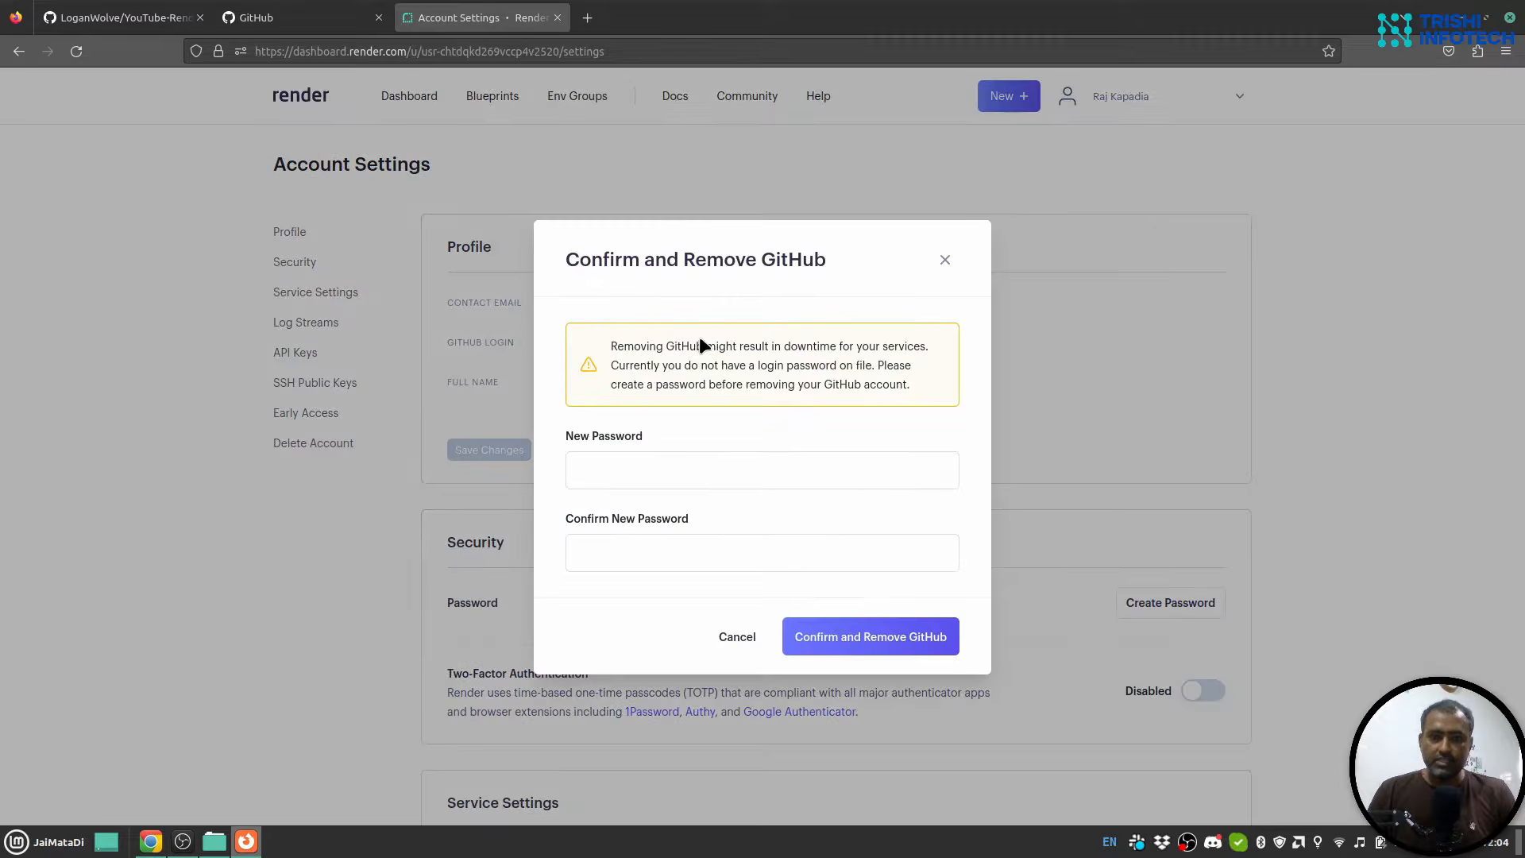
pyautogui.click(669, 461)
pyautogui.write('•••••')
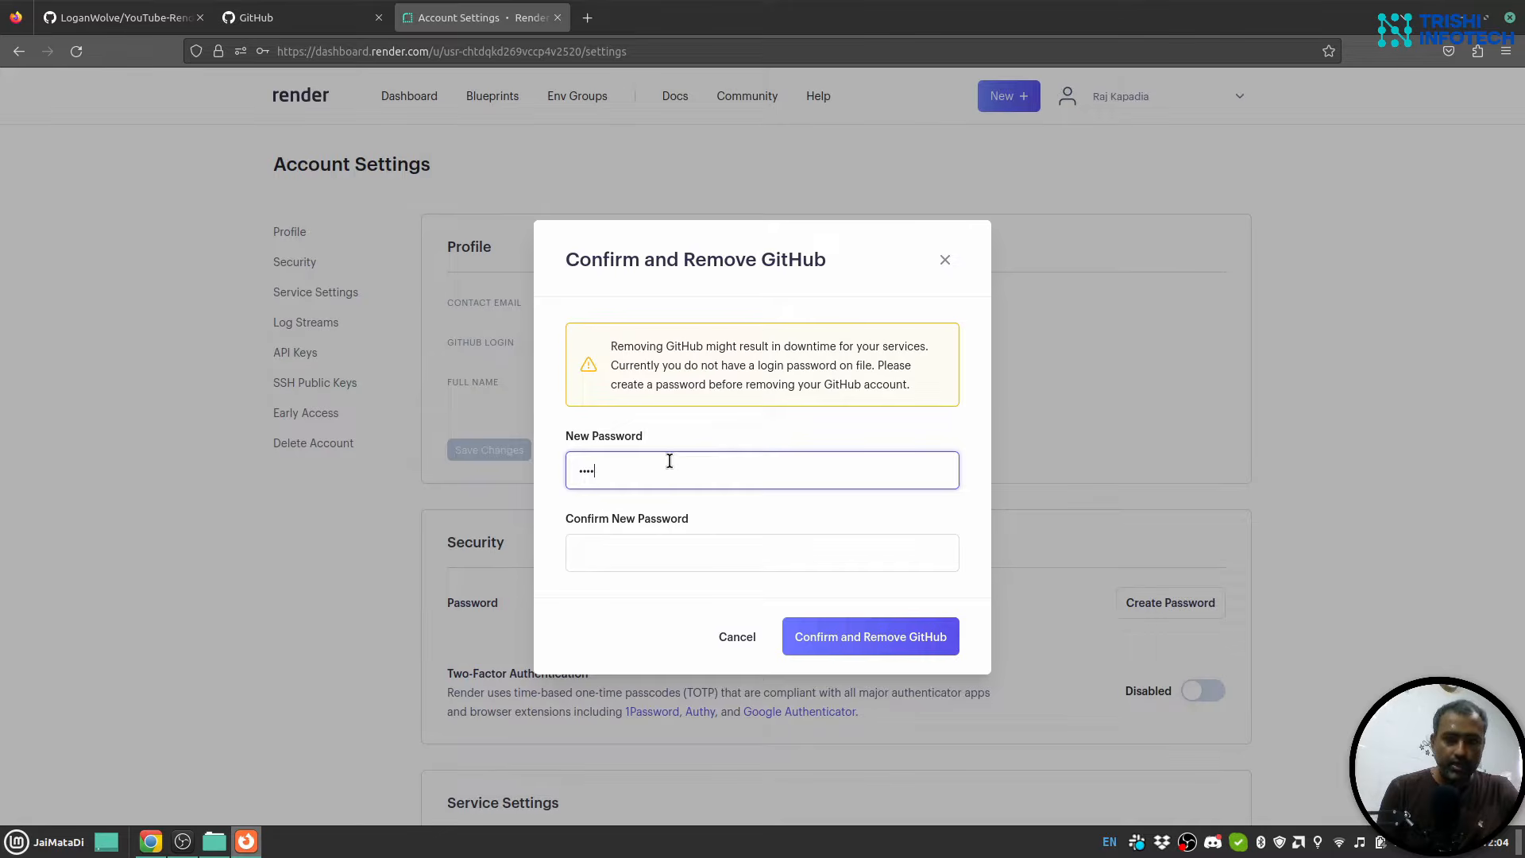
pyautogui.press('BackSpace')
pyautogui.press('BackSpace')
pyautogui.press('BackSpace')
pyautogui.press('BackSpace')
pyautogui.press('BackSpace')
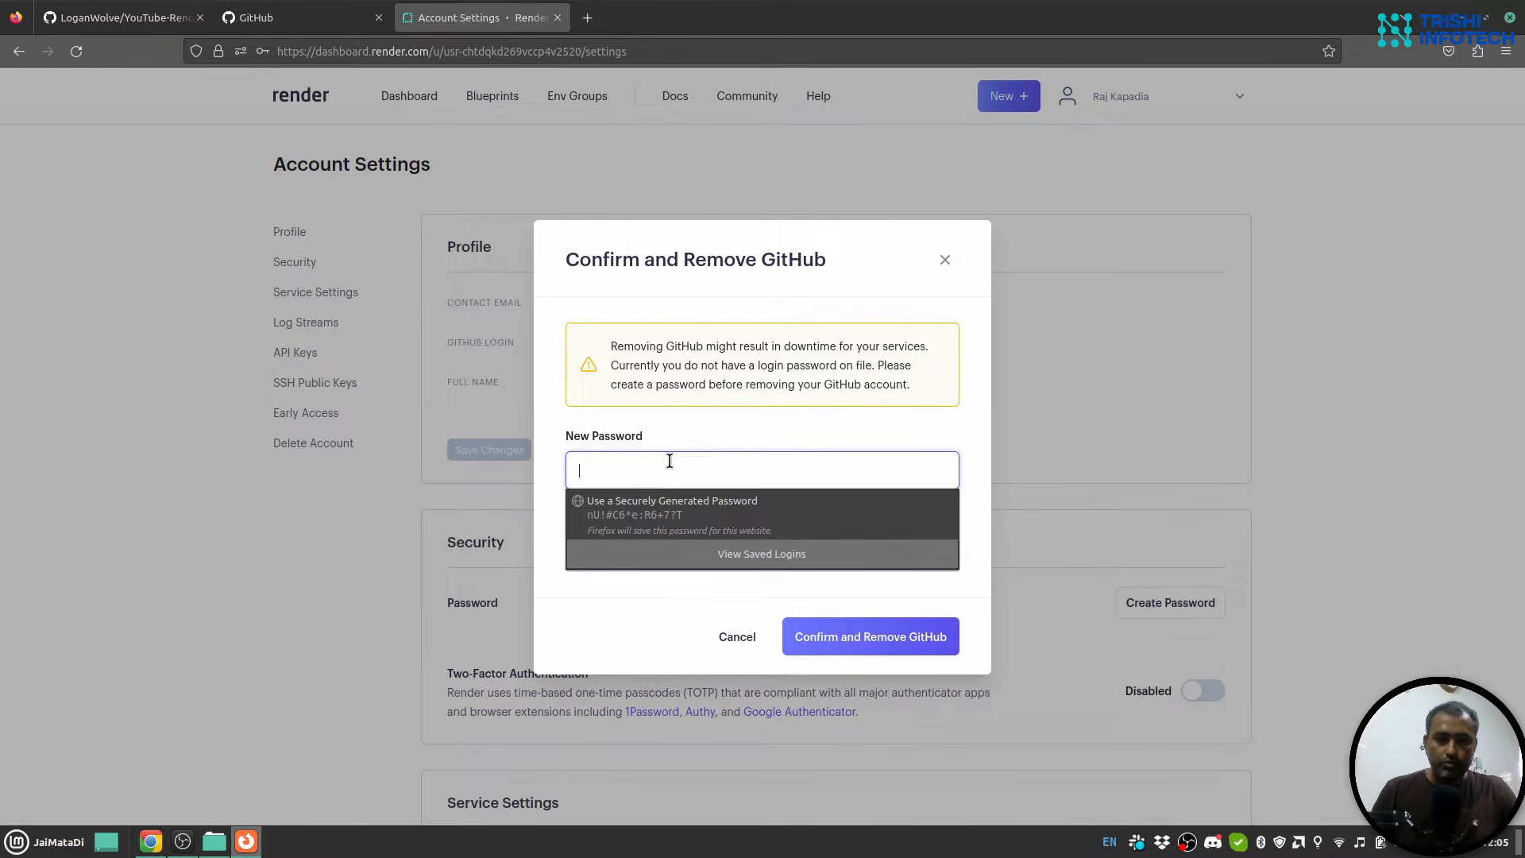
# Fill the new account password and its confirmation with the browser's securely generated password, and confirm the GitHub removal
pyautogui.click(610, 458)
pyautogui.click(622, 472)
pyautogui.click(650, 508)
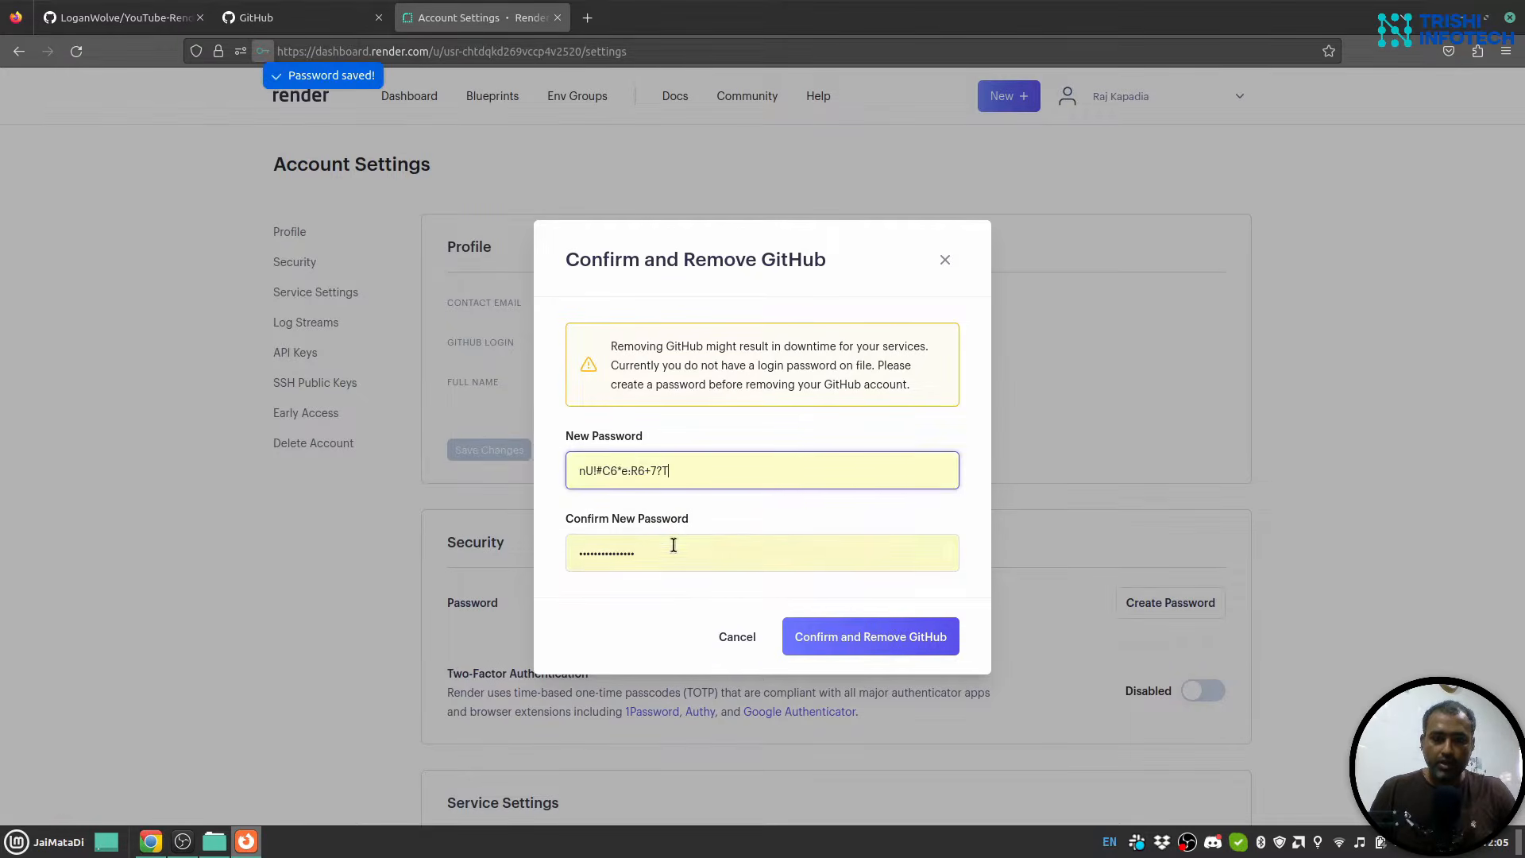
pyautogui.click(849, 633)
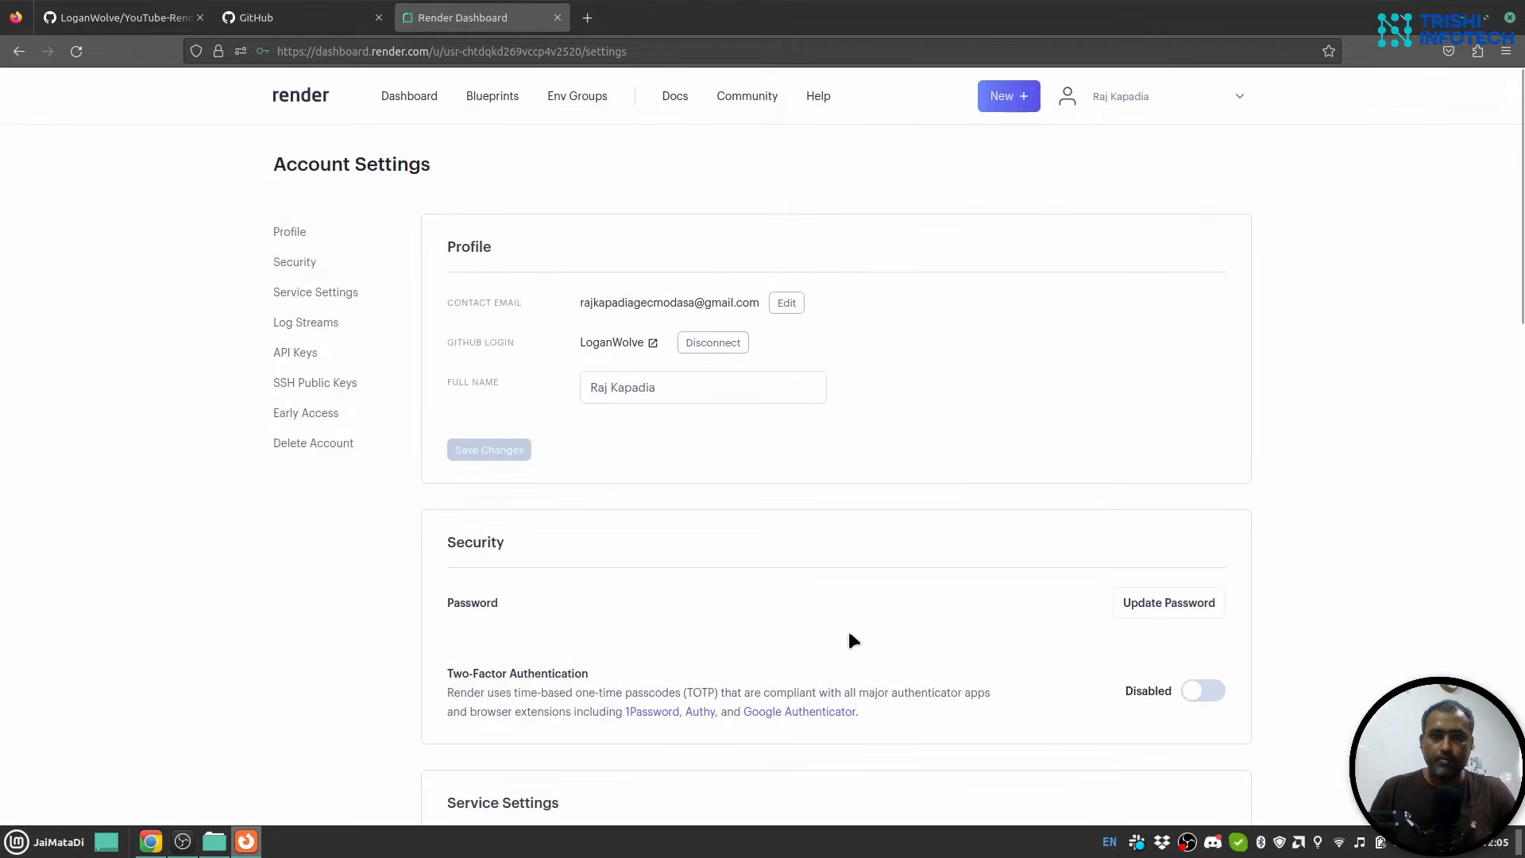
# Remove the linked GitHub login from the Render profile and reconnect it, checking which GitHub profile it opens
pyautogui.click(722, 343)
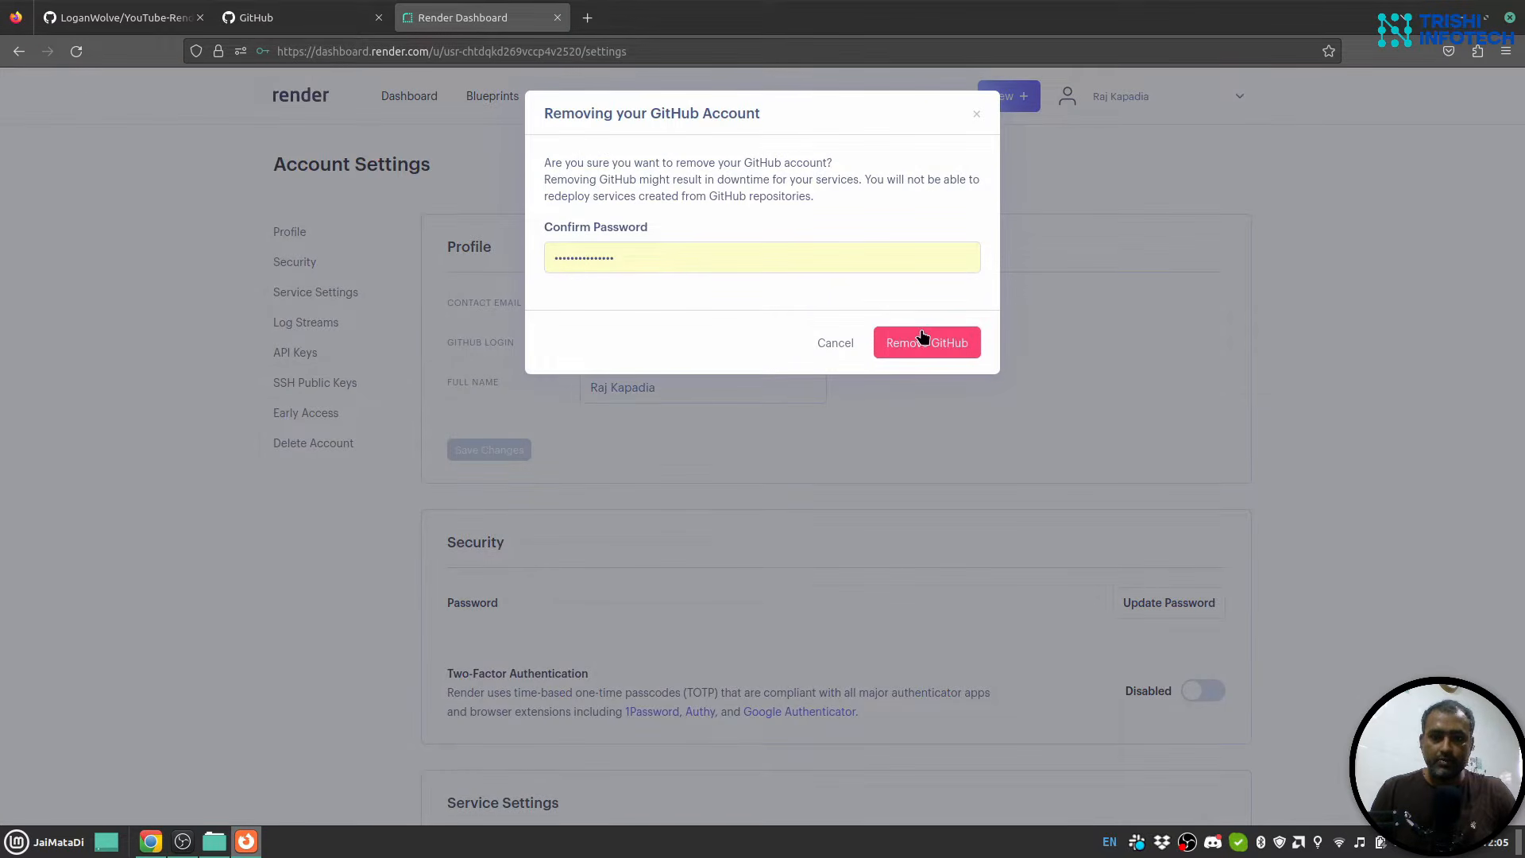
pyautogui.click(924, 339)
pyautogui.click(634, 347)
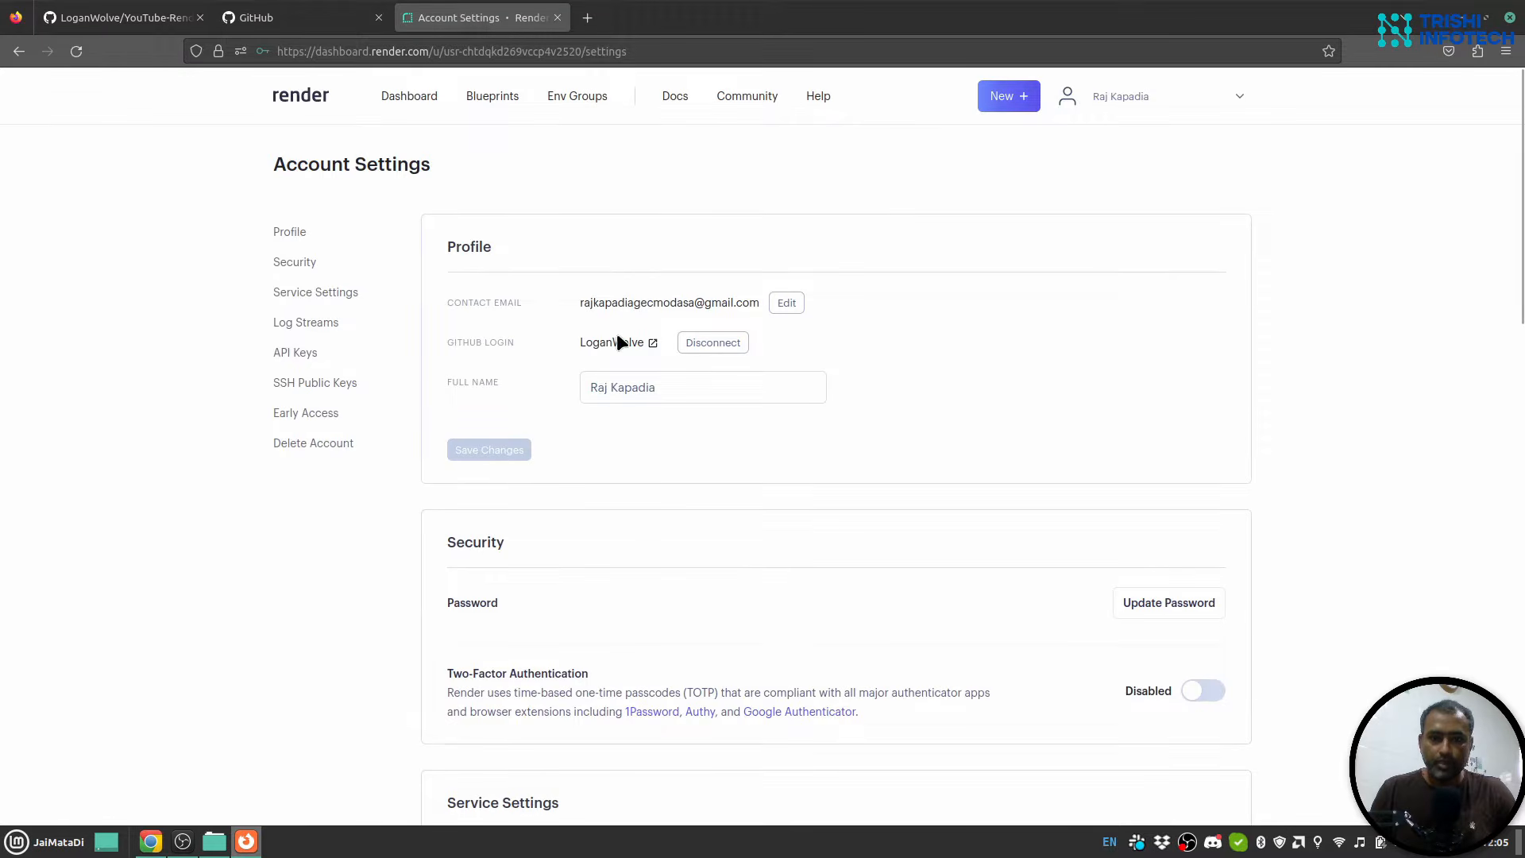
pyautogui.click(635, 348)
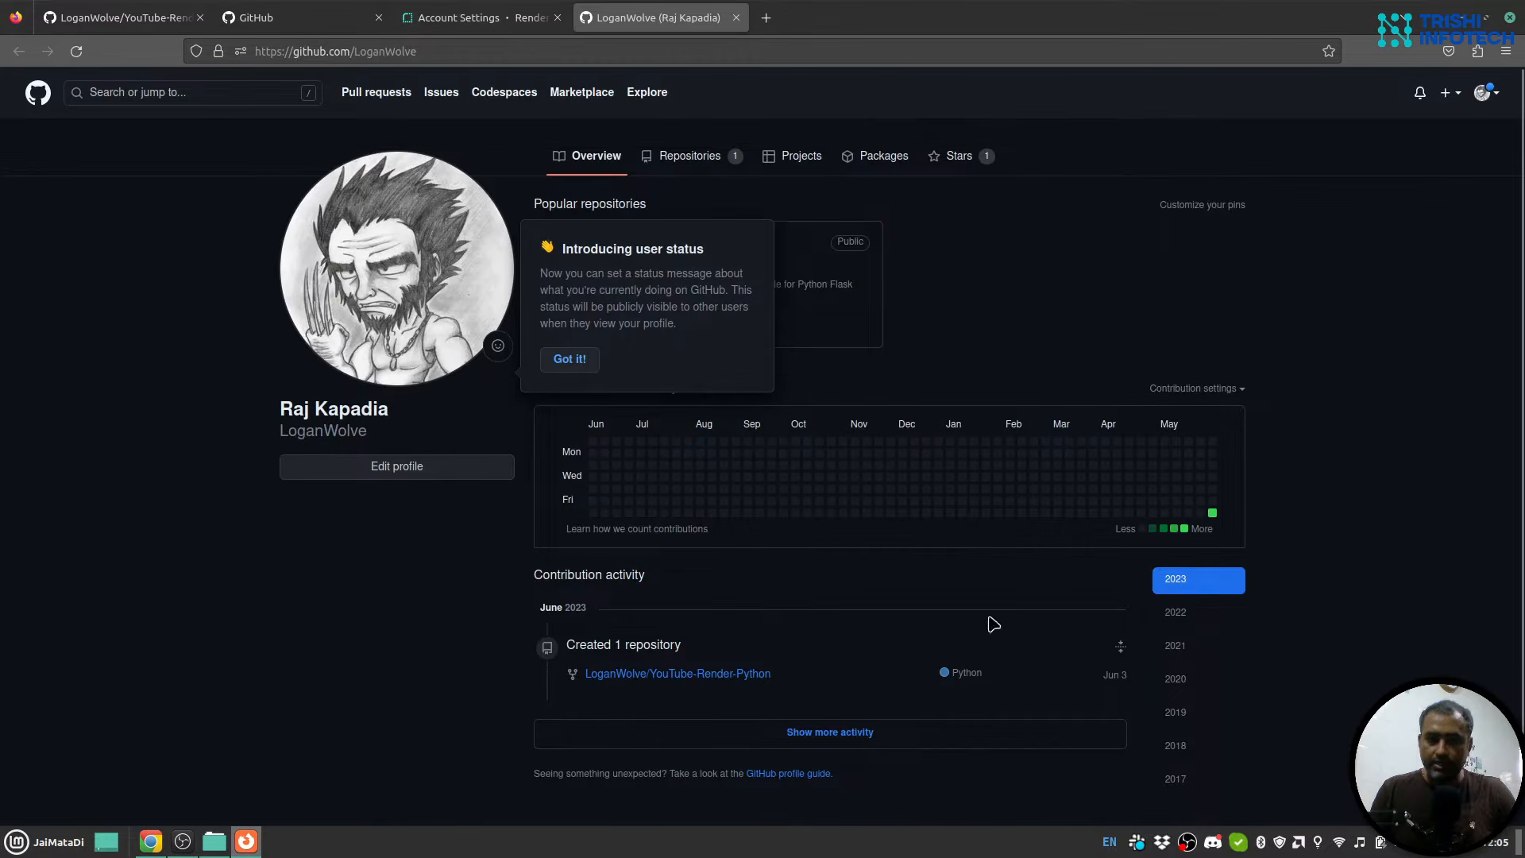
pyautogui.click(480, 8)
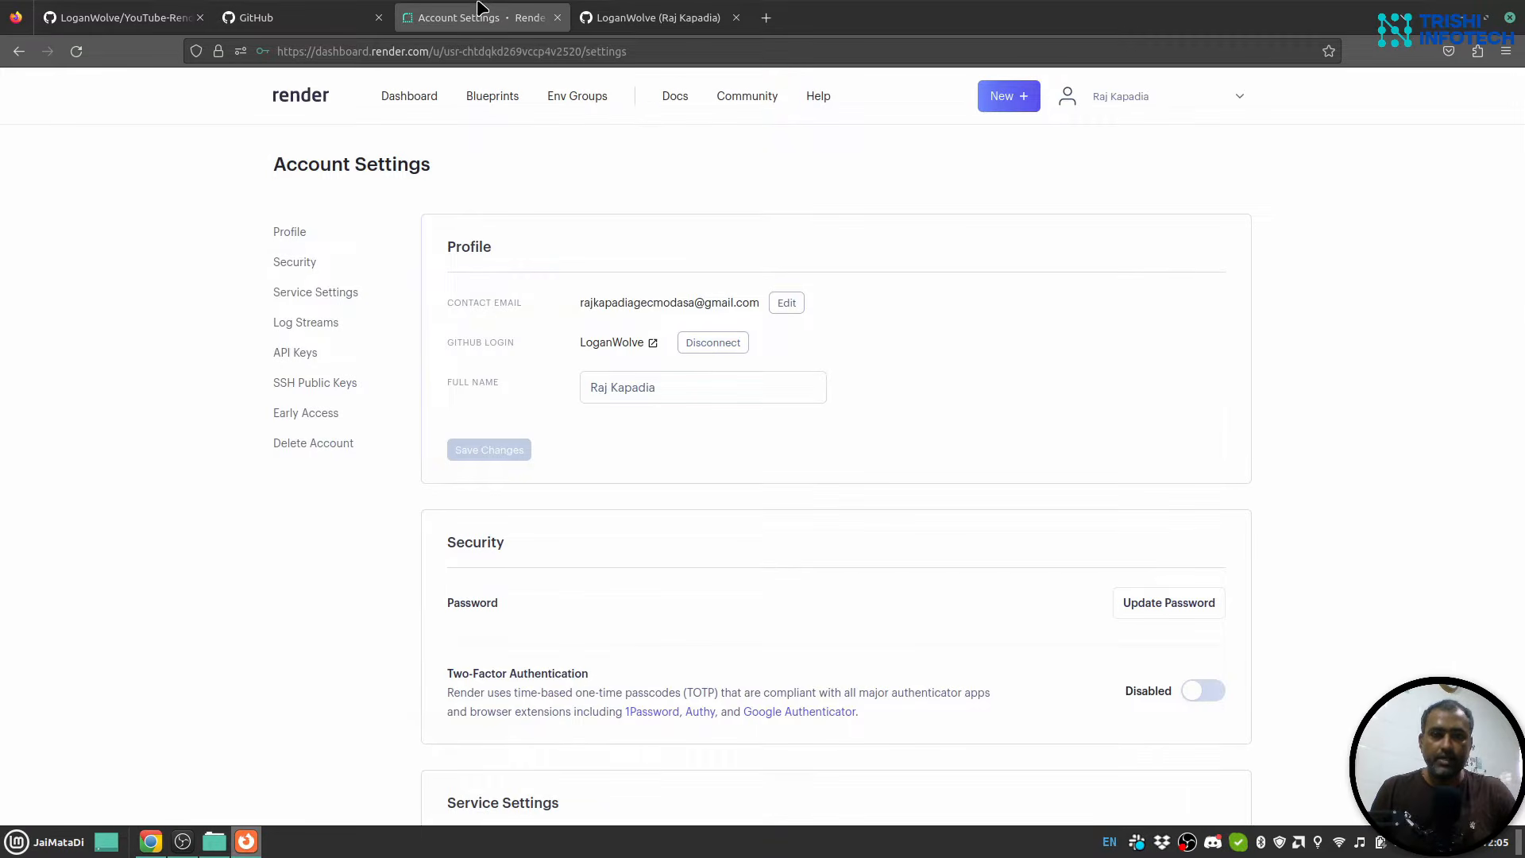
# Follow the GitHub connection troubleshooting guide from a new web service and install the Render app on GitHub for all repositories
pyautogui.click(1011, 97)
pyautogui.click(975, 177)
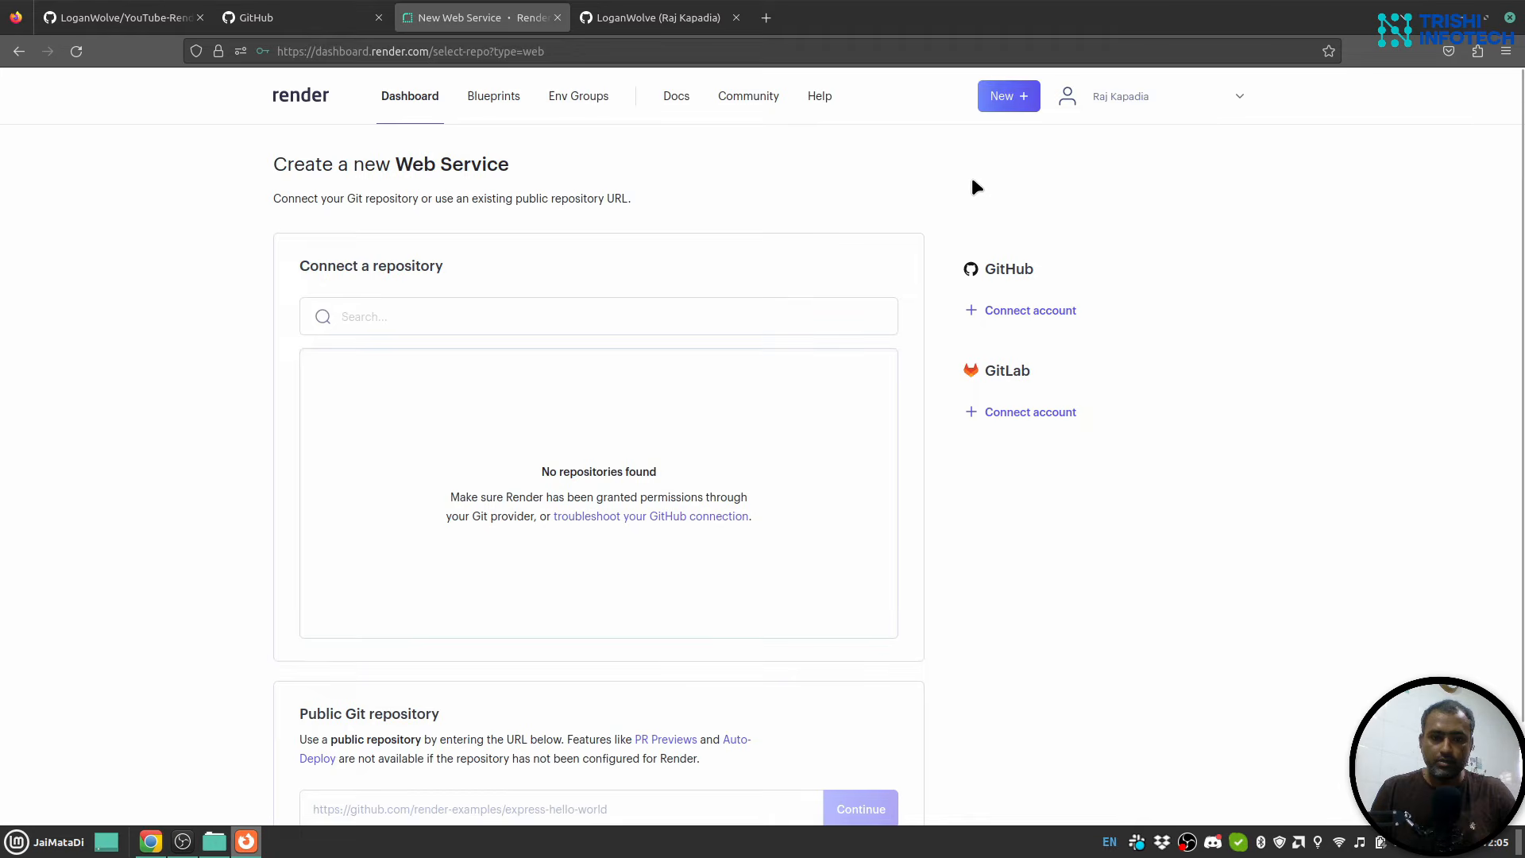
pyautogui.click(675, 517)
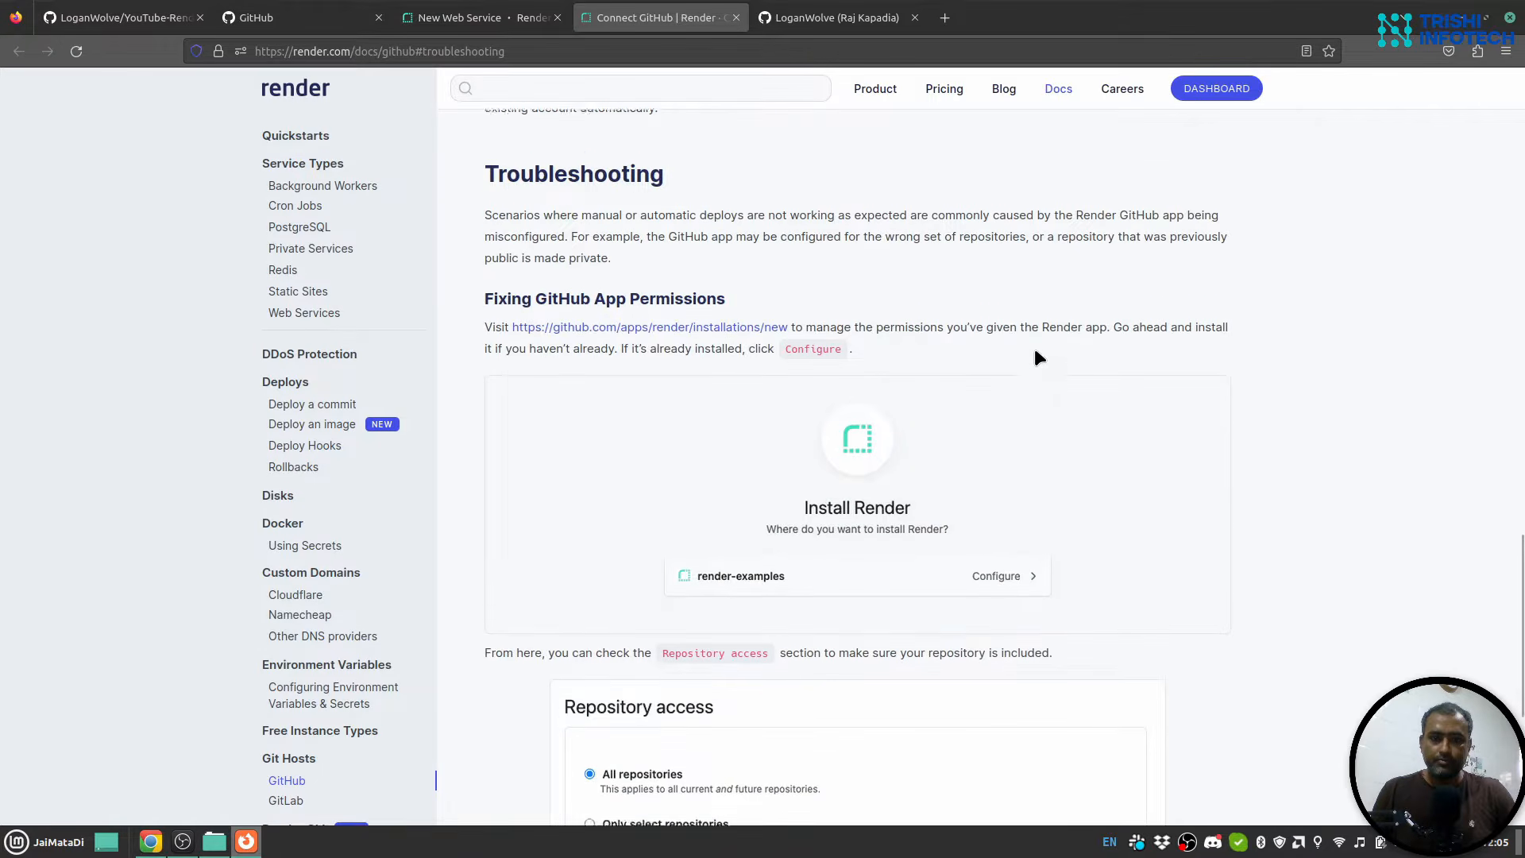
pyautogui.scroll(1, 1035, 349)
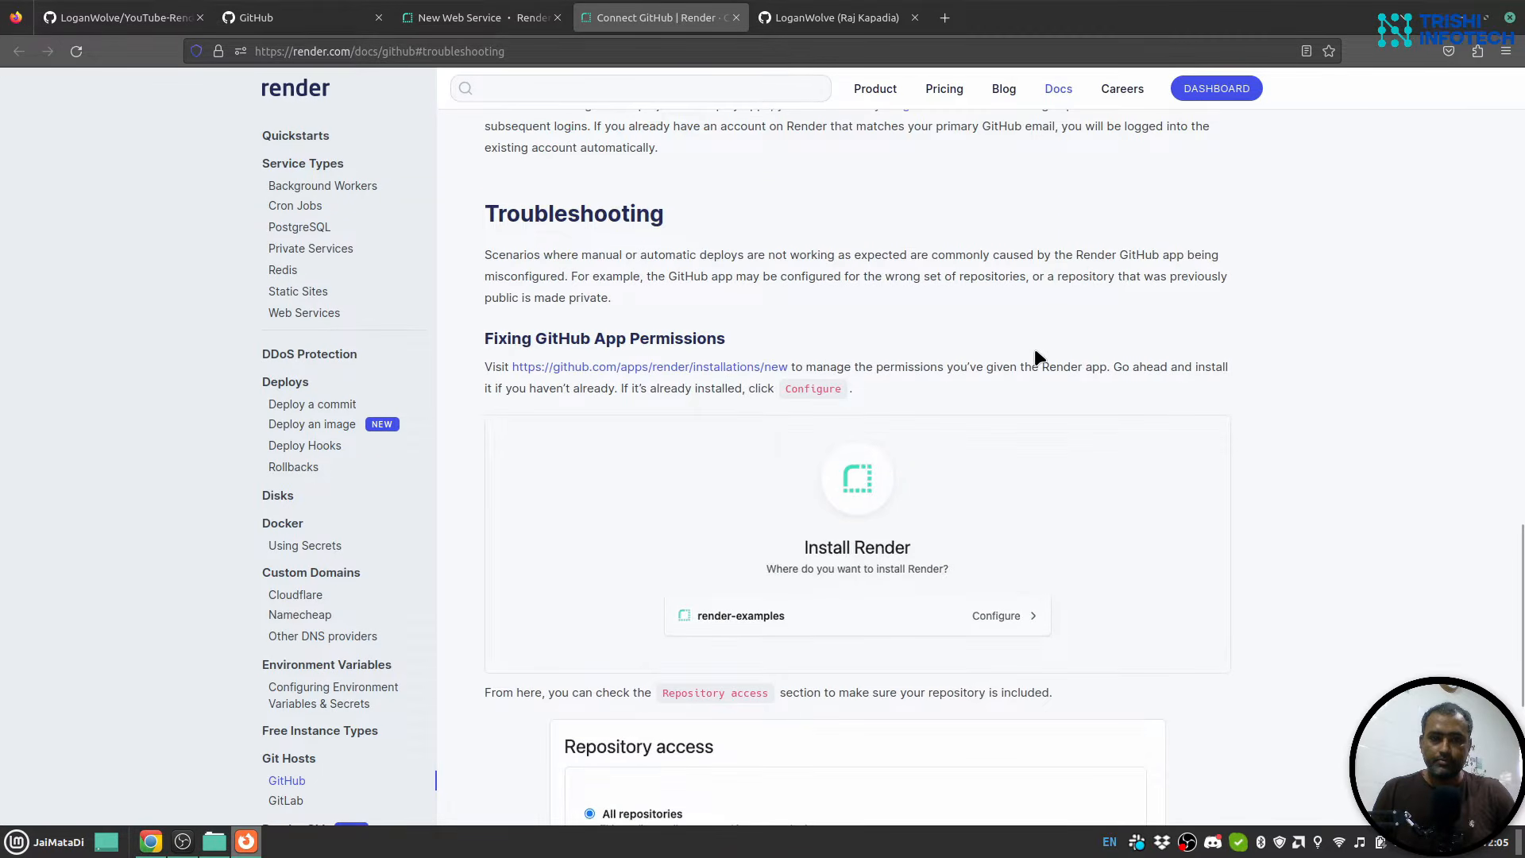
pyautogui.click(687, 372)
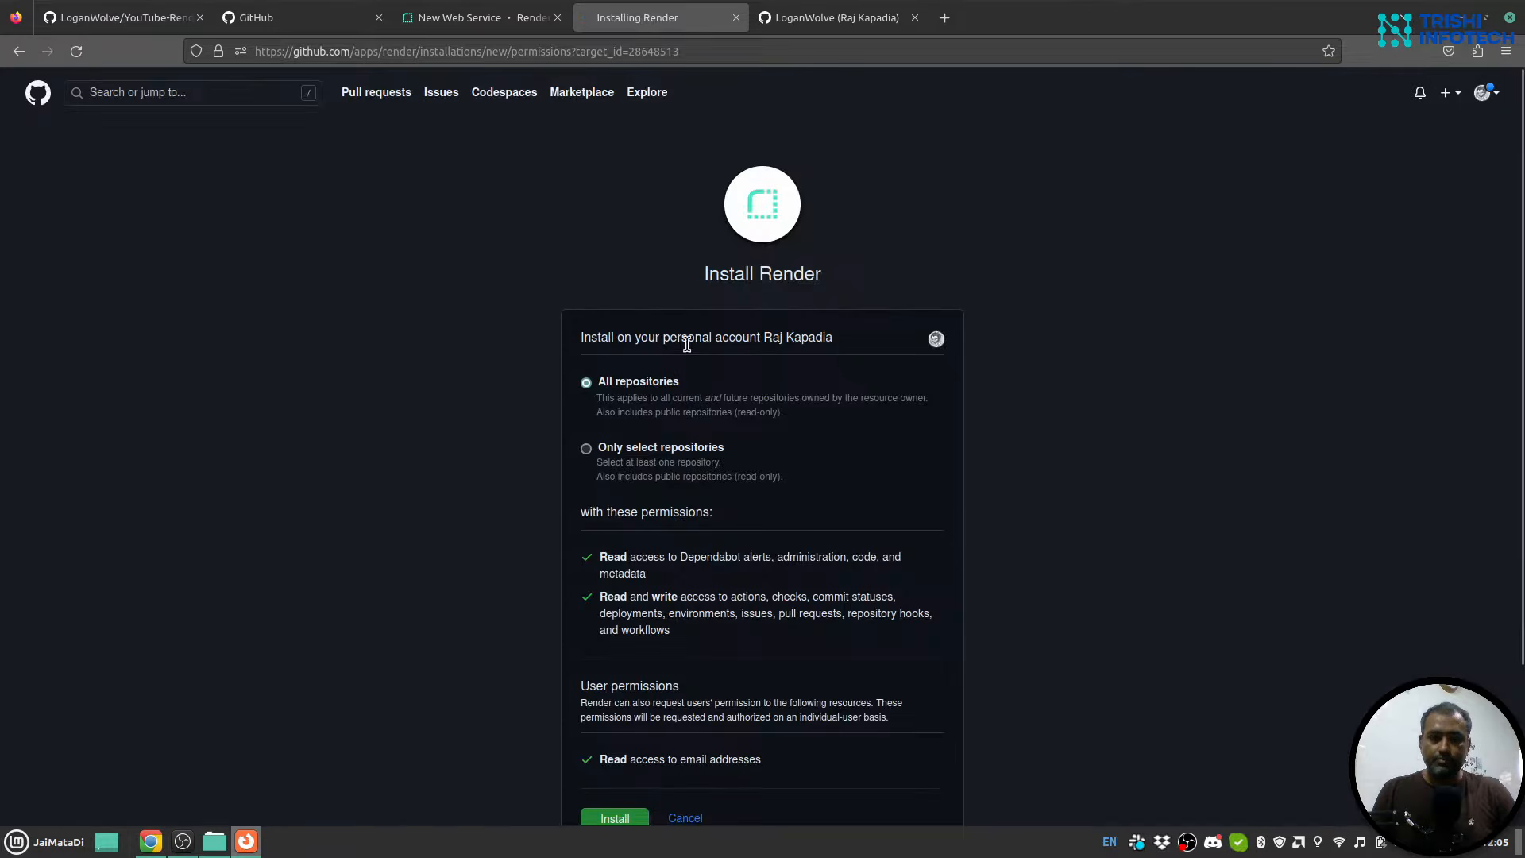
pyautogui.scroll(-3, 675, 476)
pyautogui.click(610, 631)
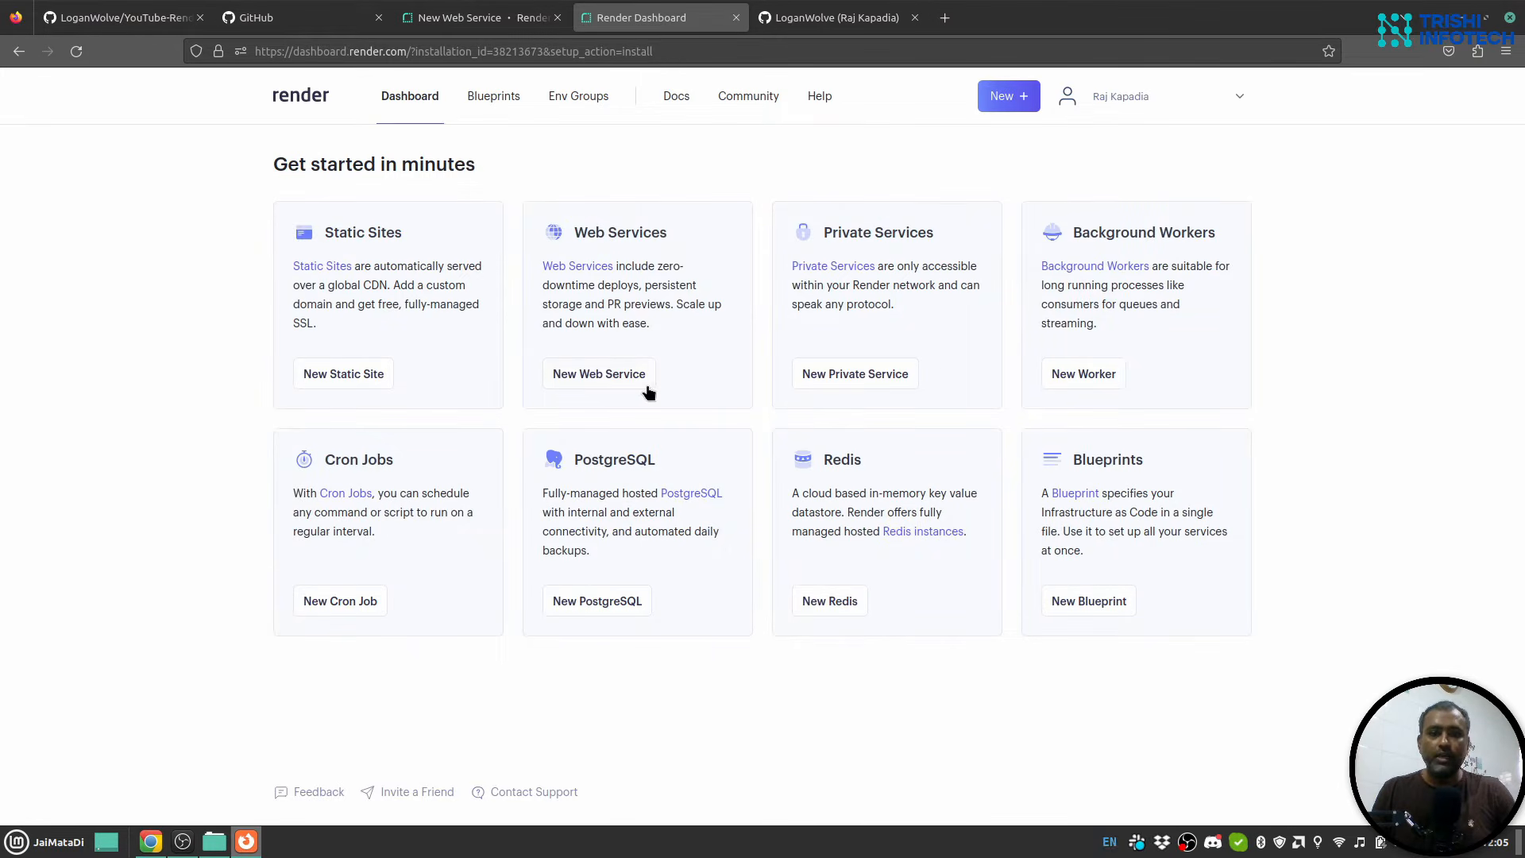
# Start a new web service and connect the forked YouTube-Render-Python repository to it
pyautogui.click(604, 371)
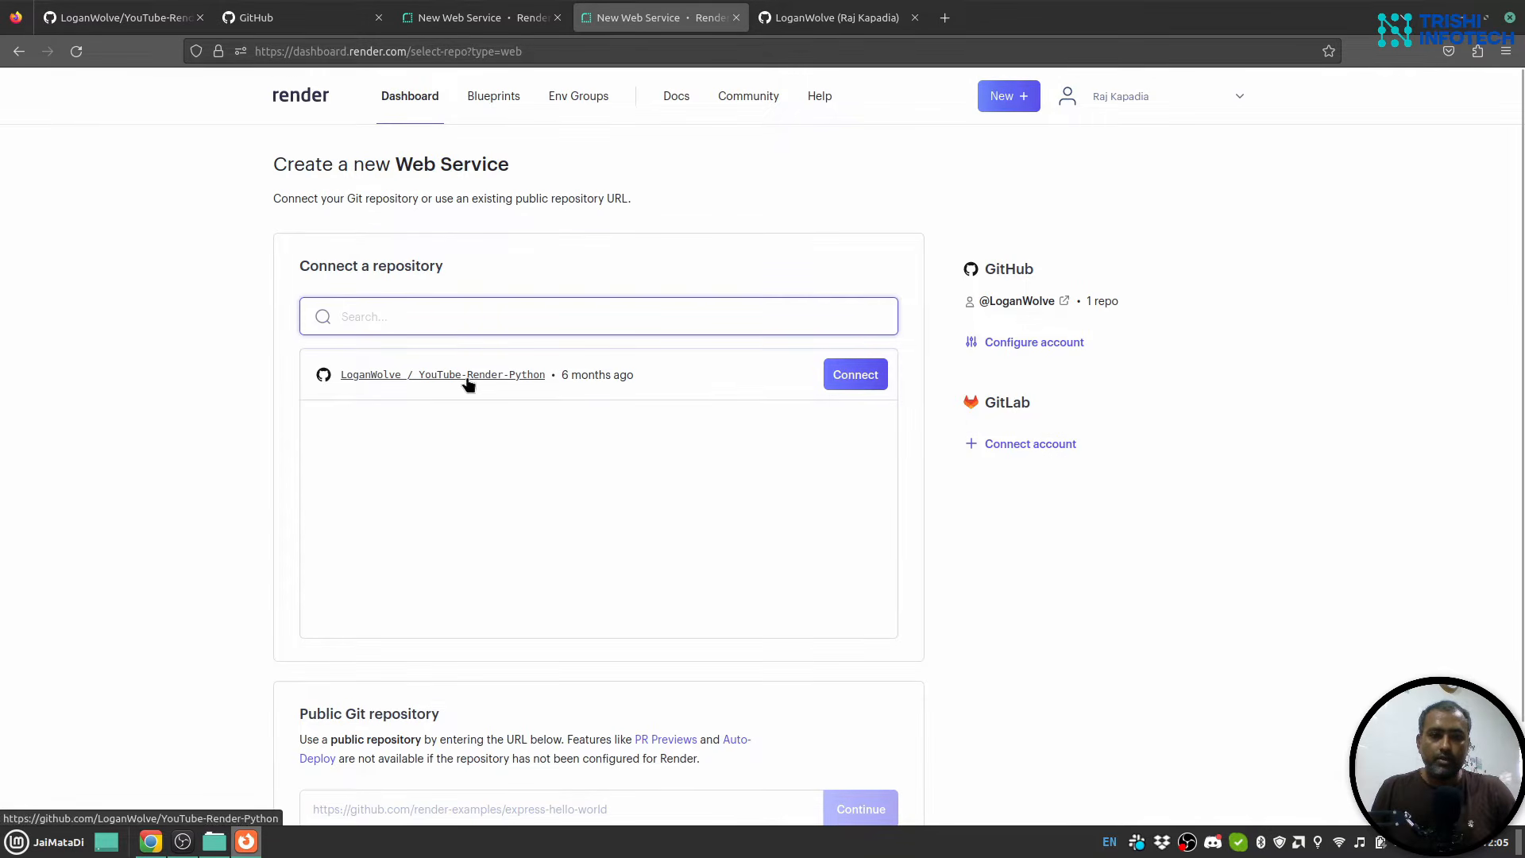
pyautogui.click(859, 377)
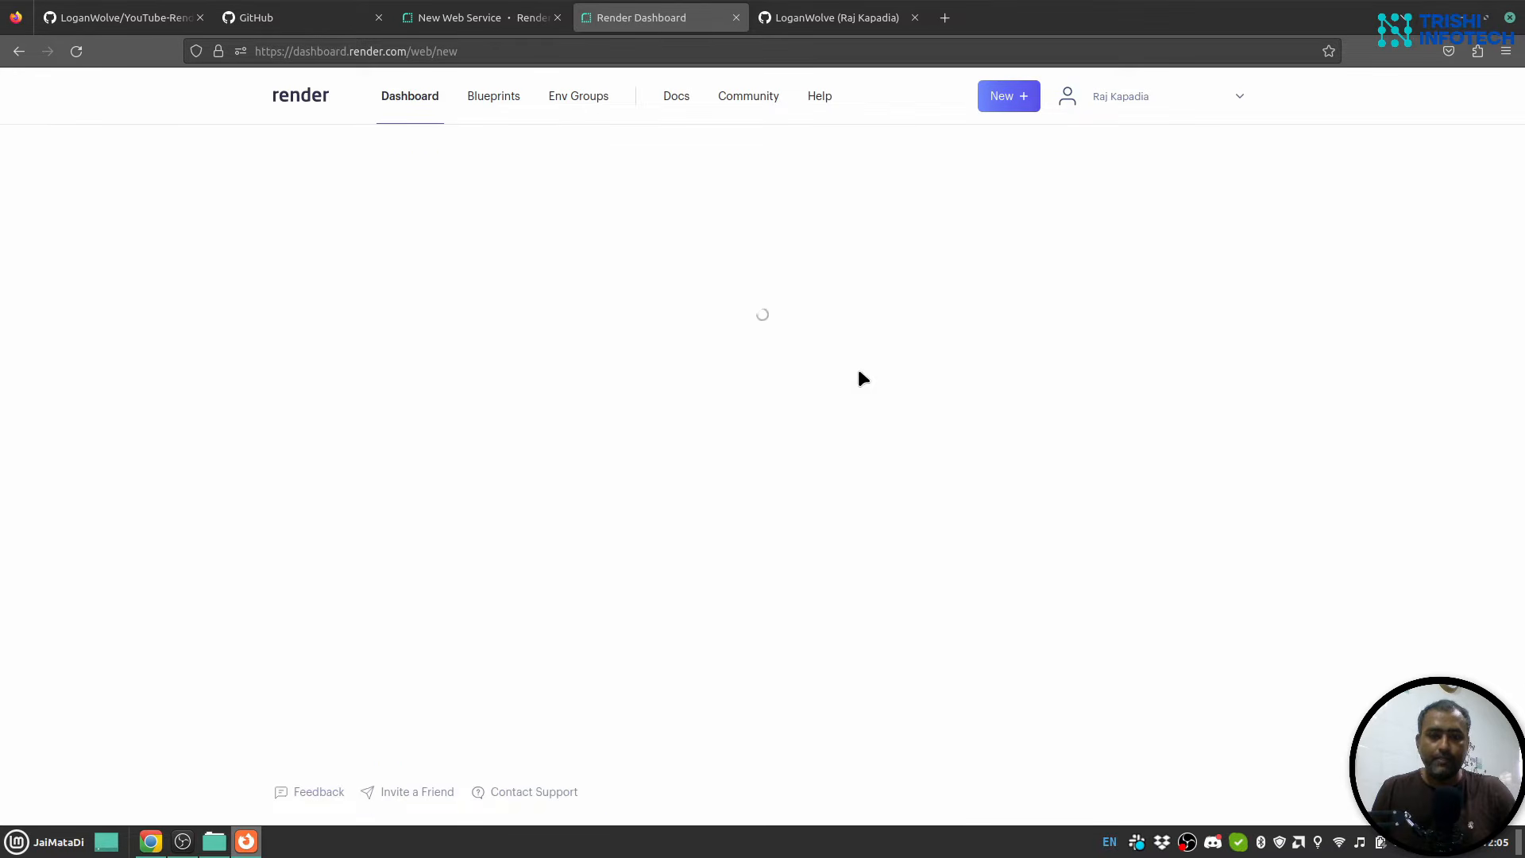
# Name the web service test-github-fork and set its region to Singapore (Southeast Asia)
pyautogui.click(670, 281)
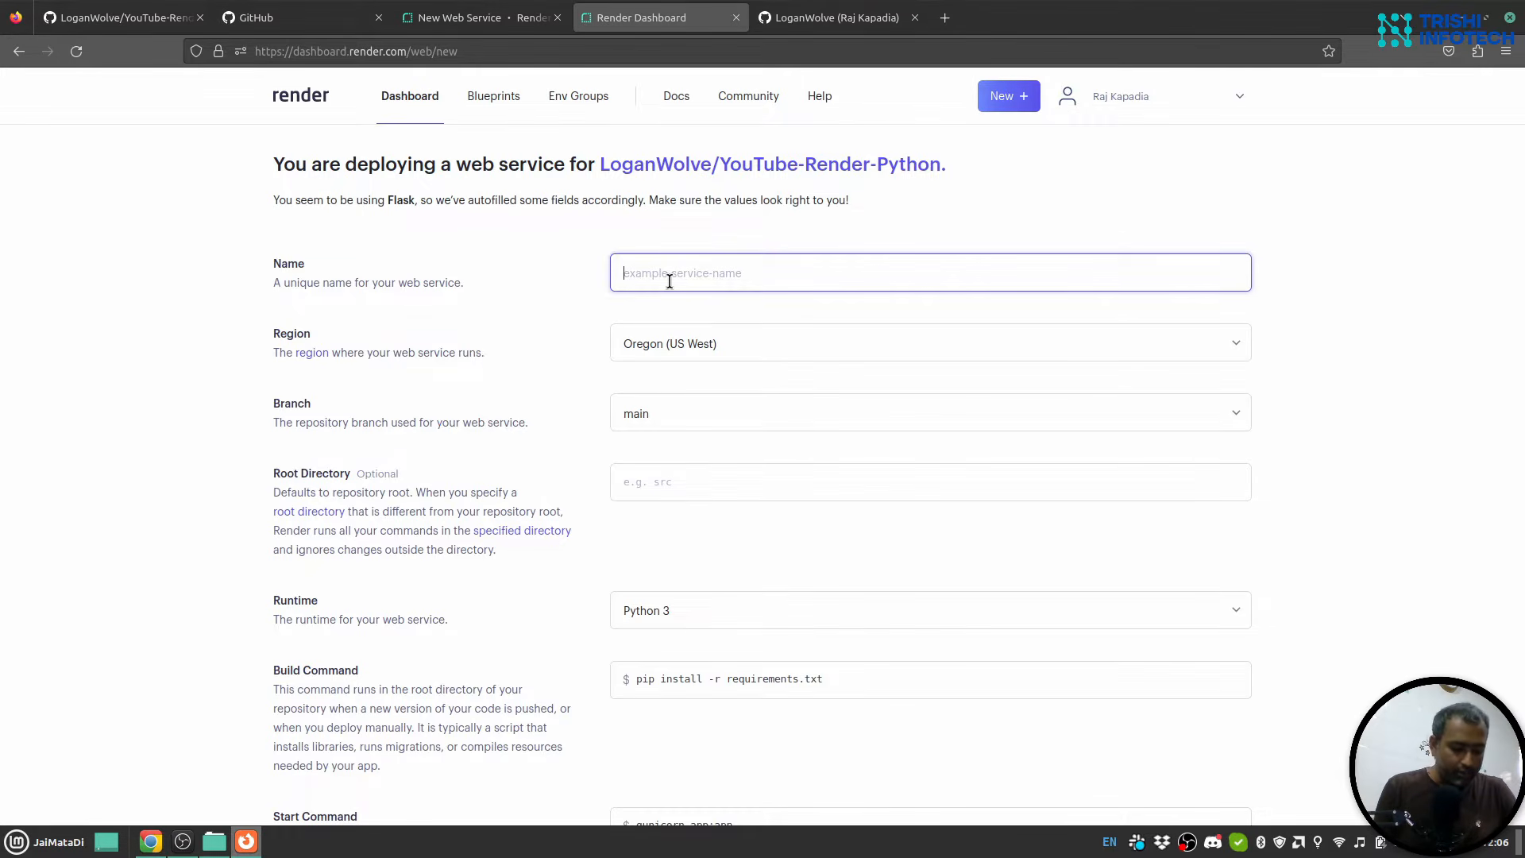
pyautogui.write('test-github-fork')
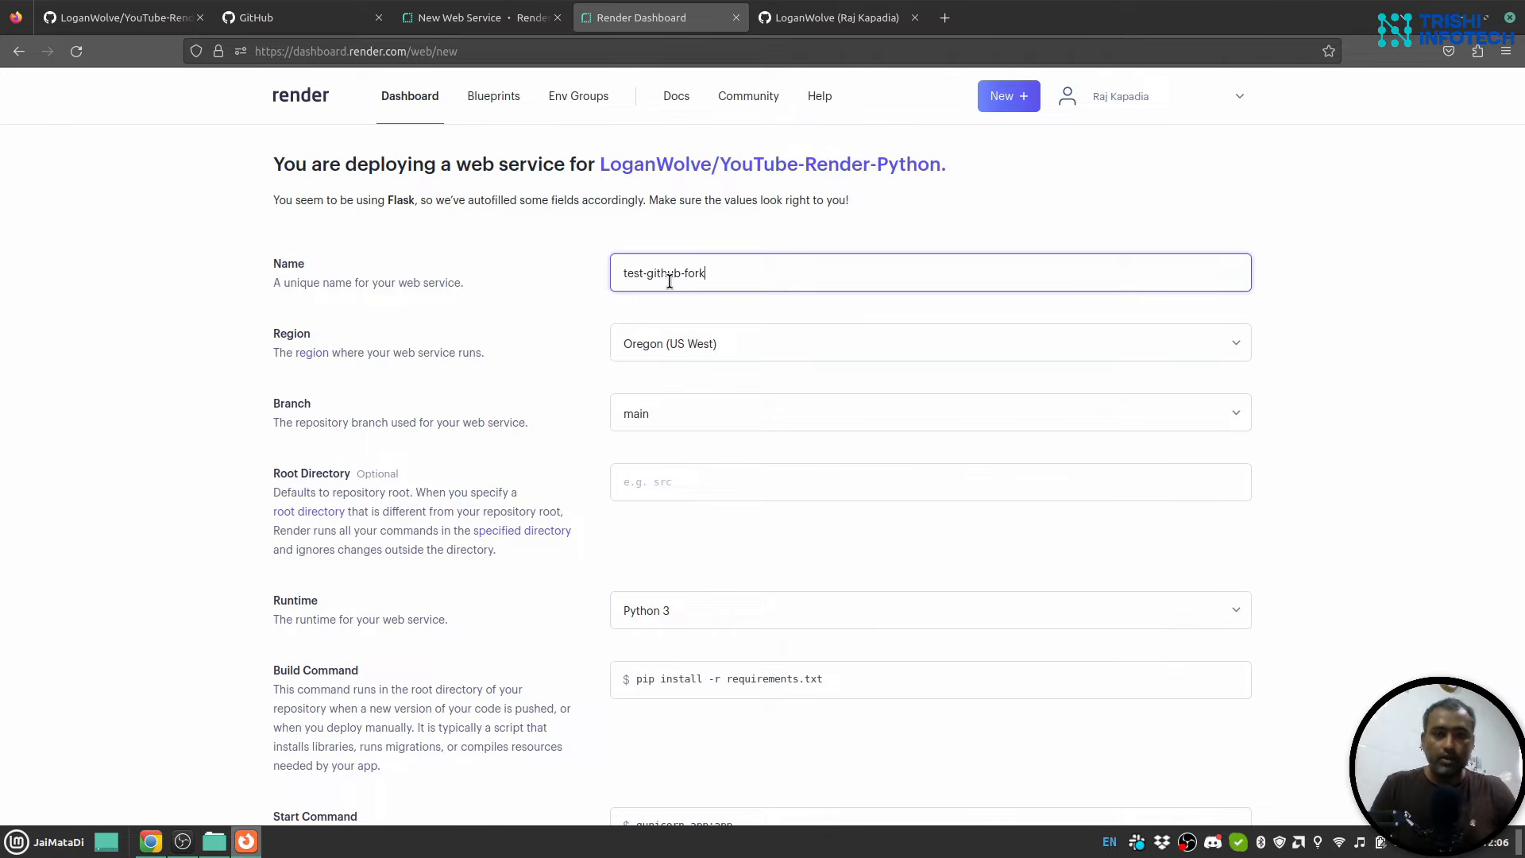
pyautogui.click(707, 328)
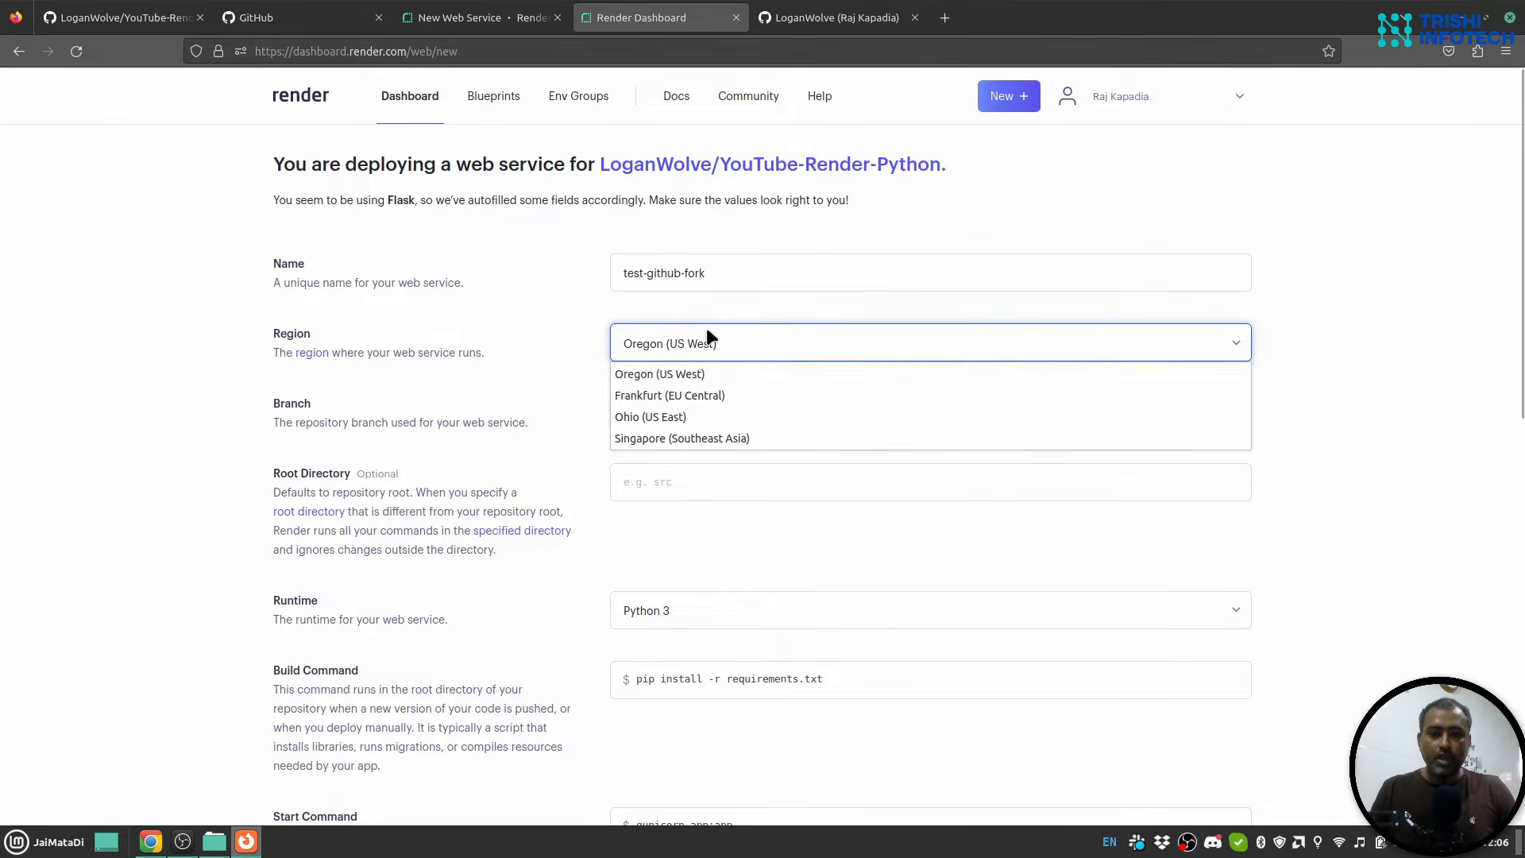
pyautogui.click(708, 436)
# Compare the module name in the start command gunicorn app:app with the Python file in the forked GitHub repository
pyautogui.scroll(-3, 739, 459)
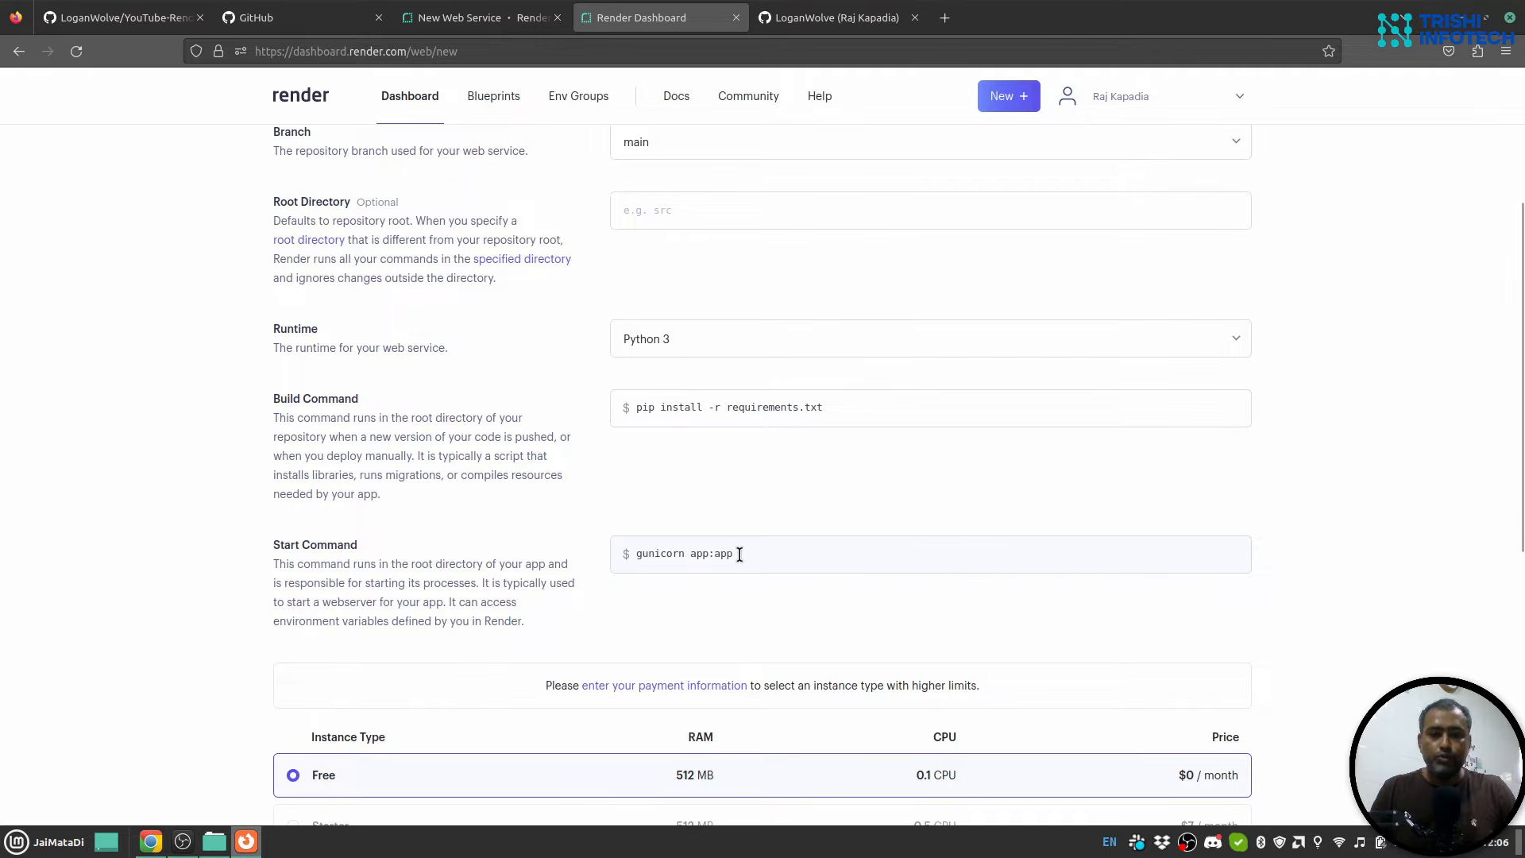
pyautogui.click(693, 551)
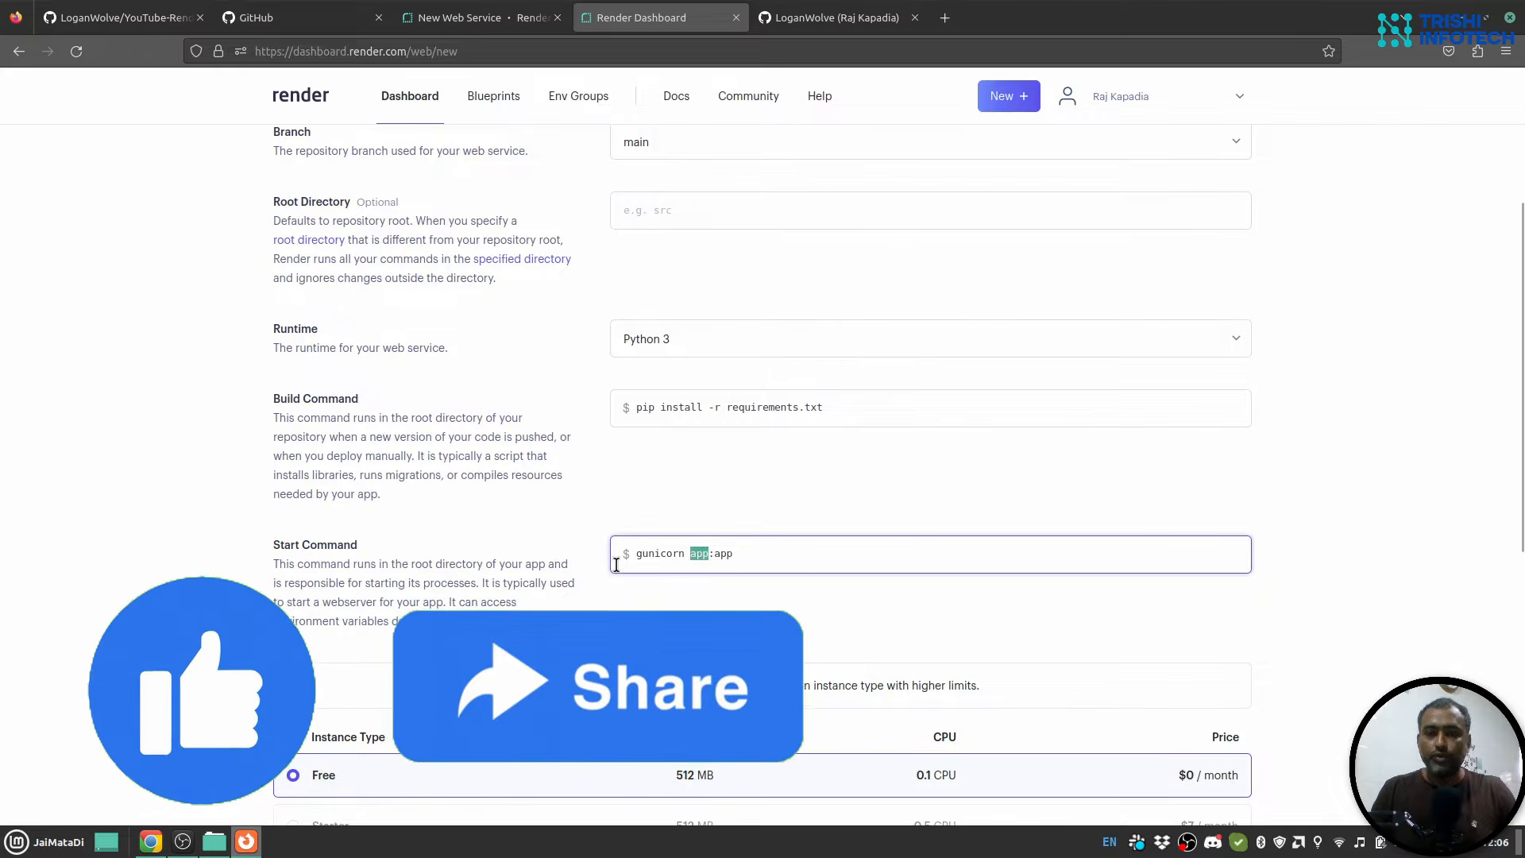
pyautogui.click(100, 17)
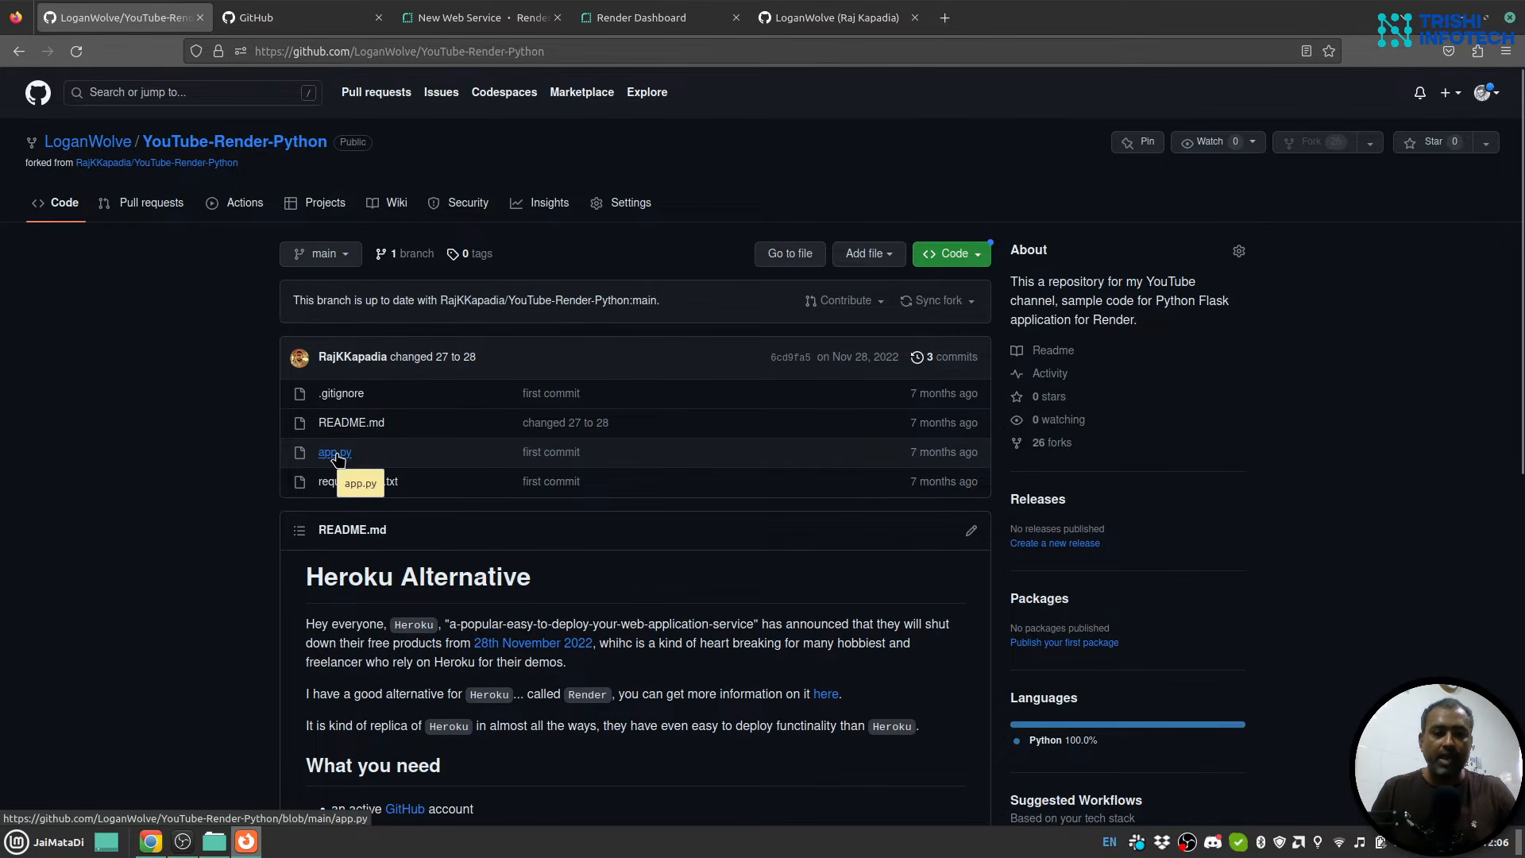
pyautogui.click(675, 11)
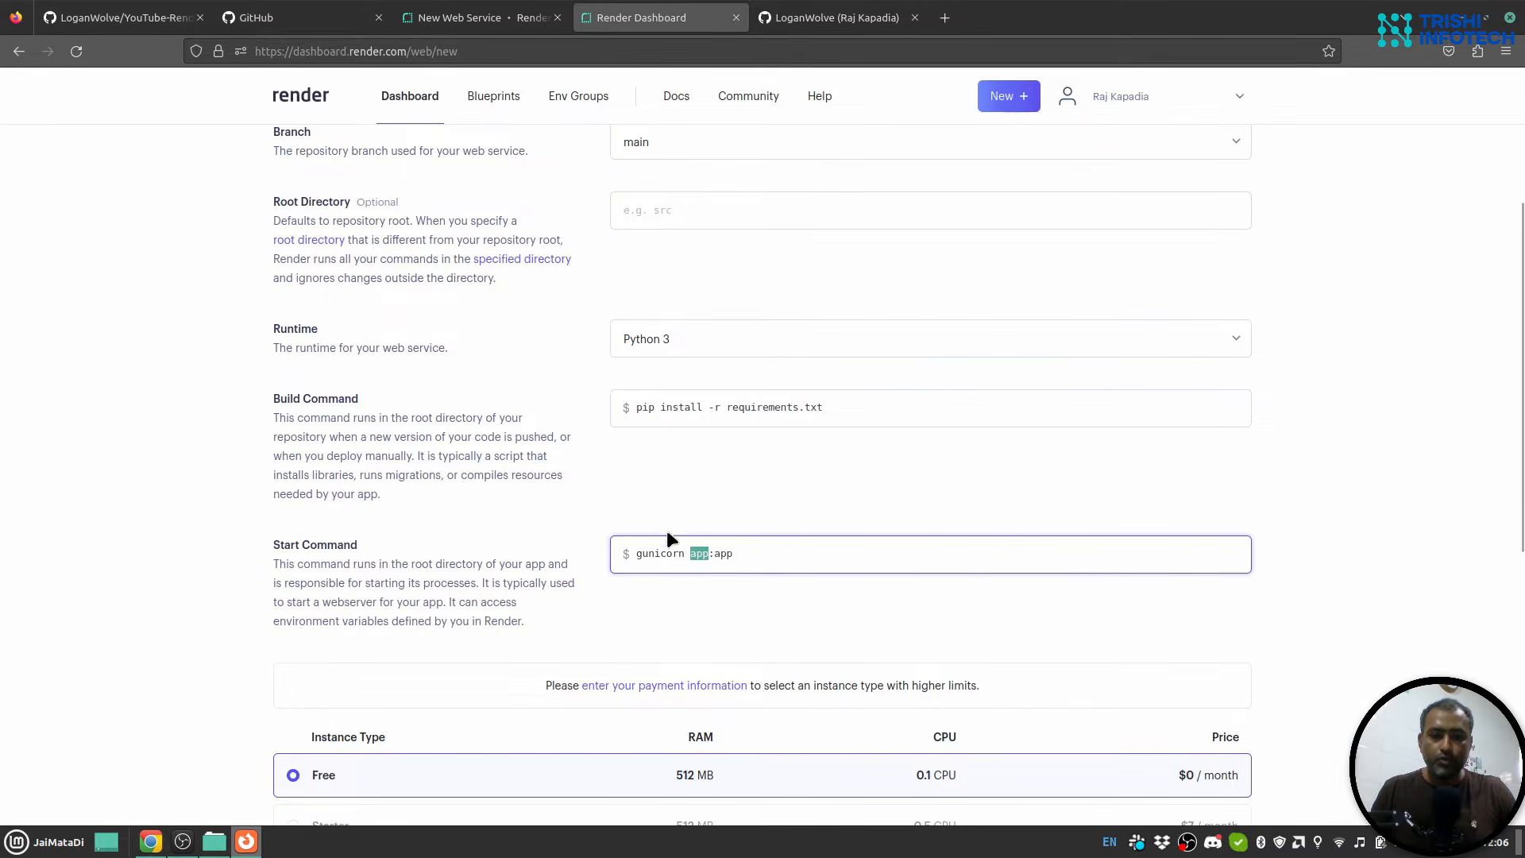
pyautogui.click(123, 17)
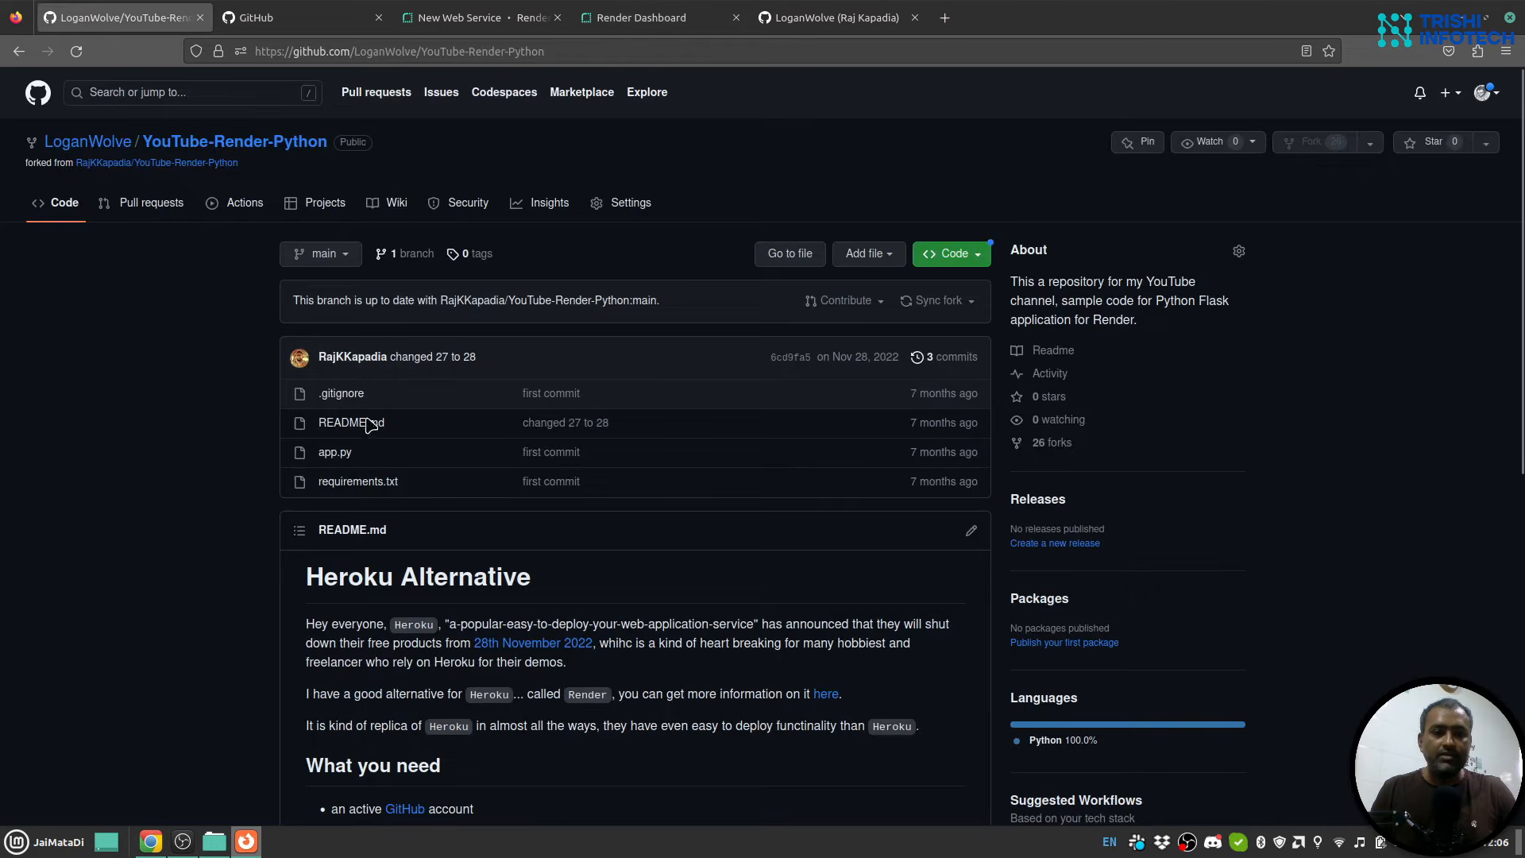
pyautogui.click(592, 19)
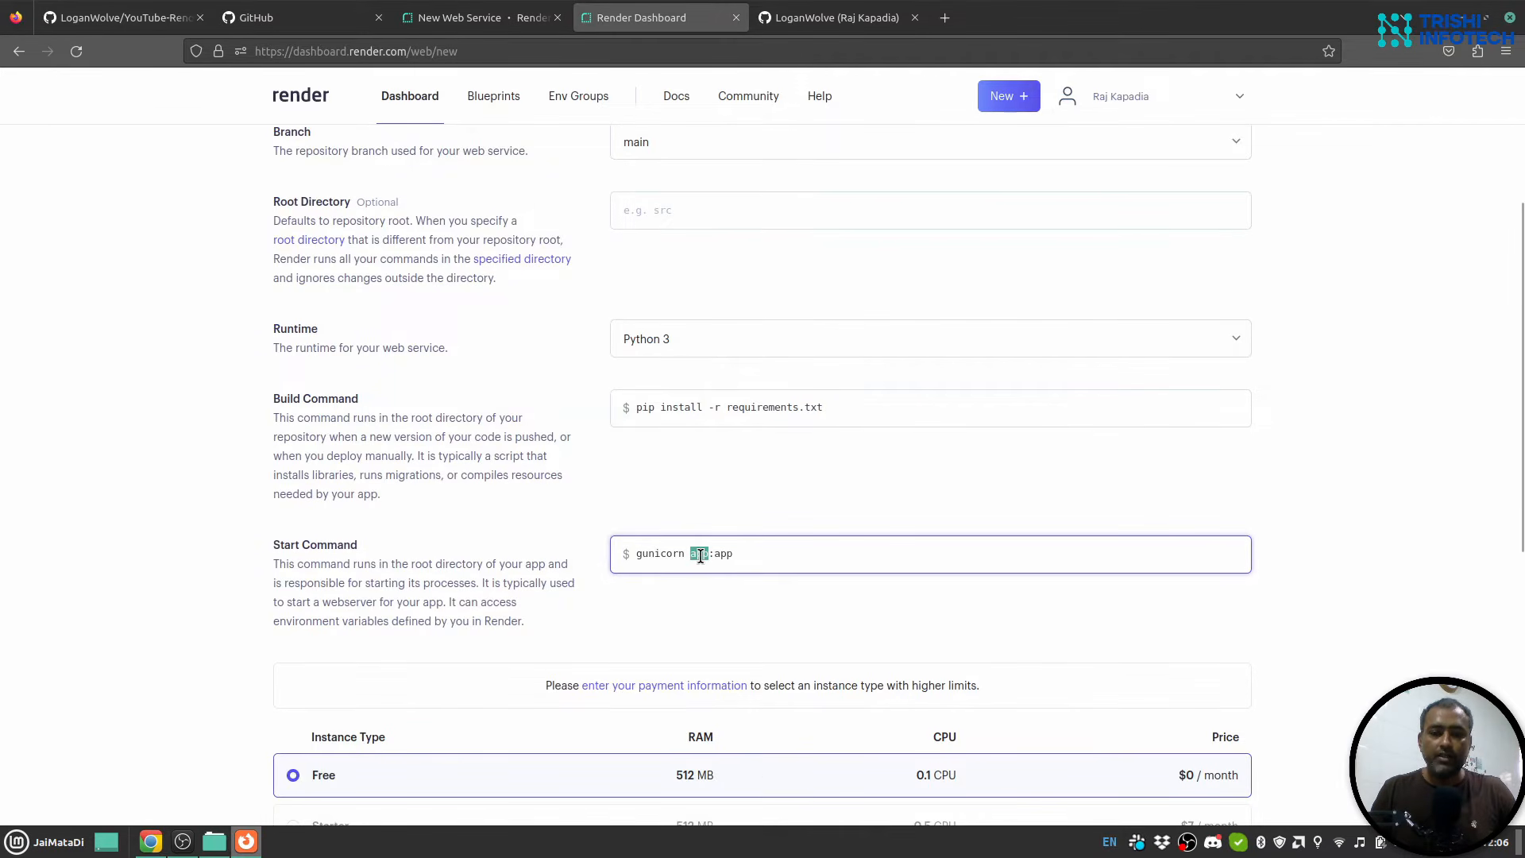
# Expand the web service's advanced settings and review the environment variable, secret file and auto-deploy options
pyautogui.scroll(-7, 117, 472)
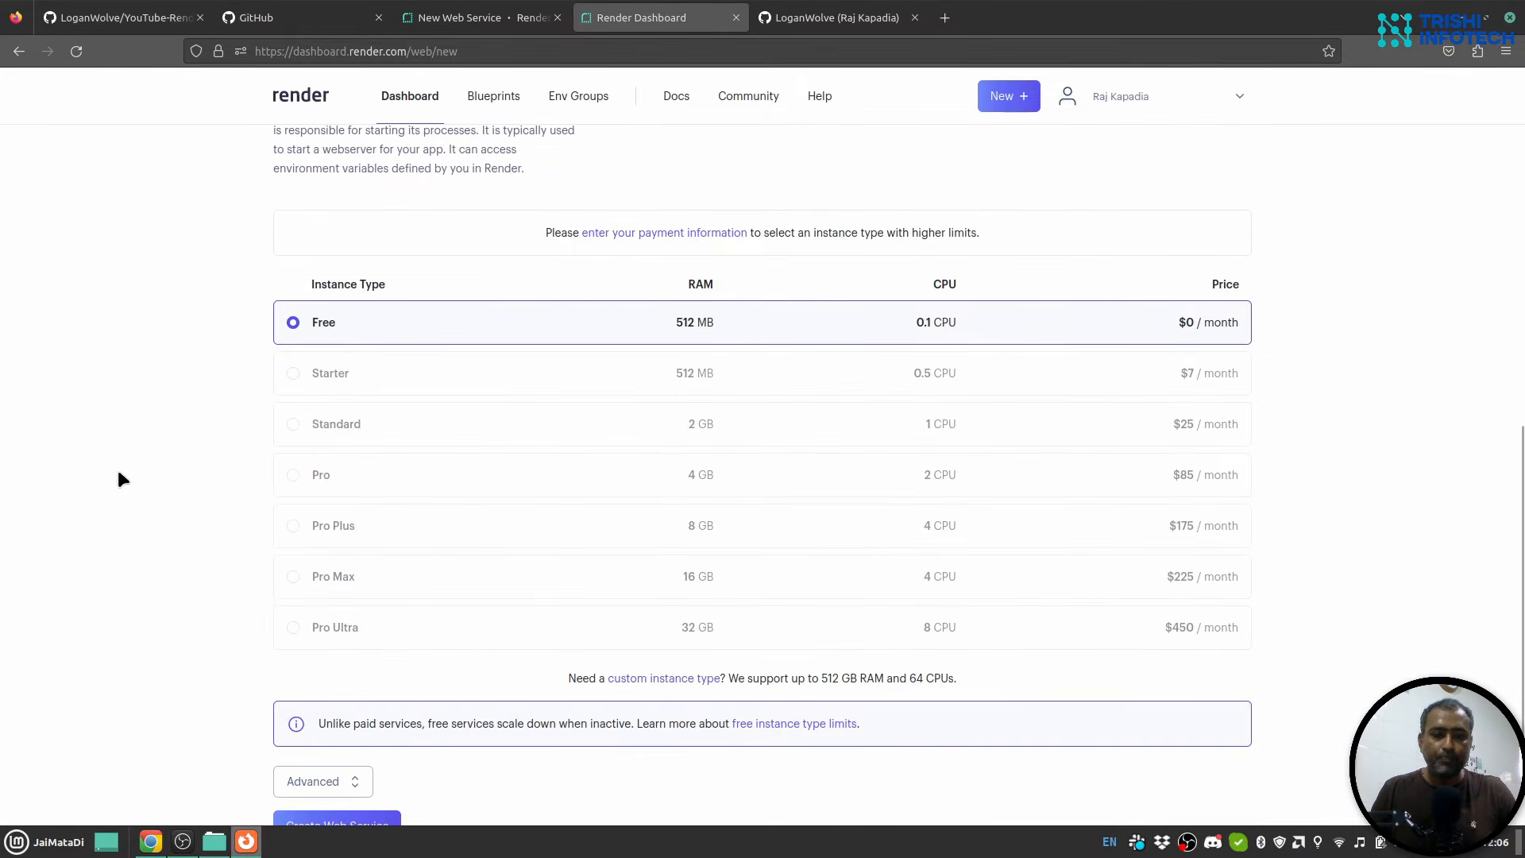
pyautogui.click(299, 688)
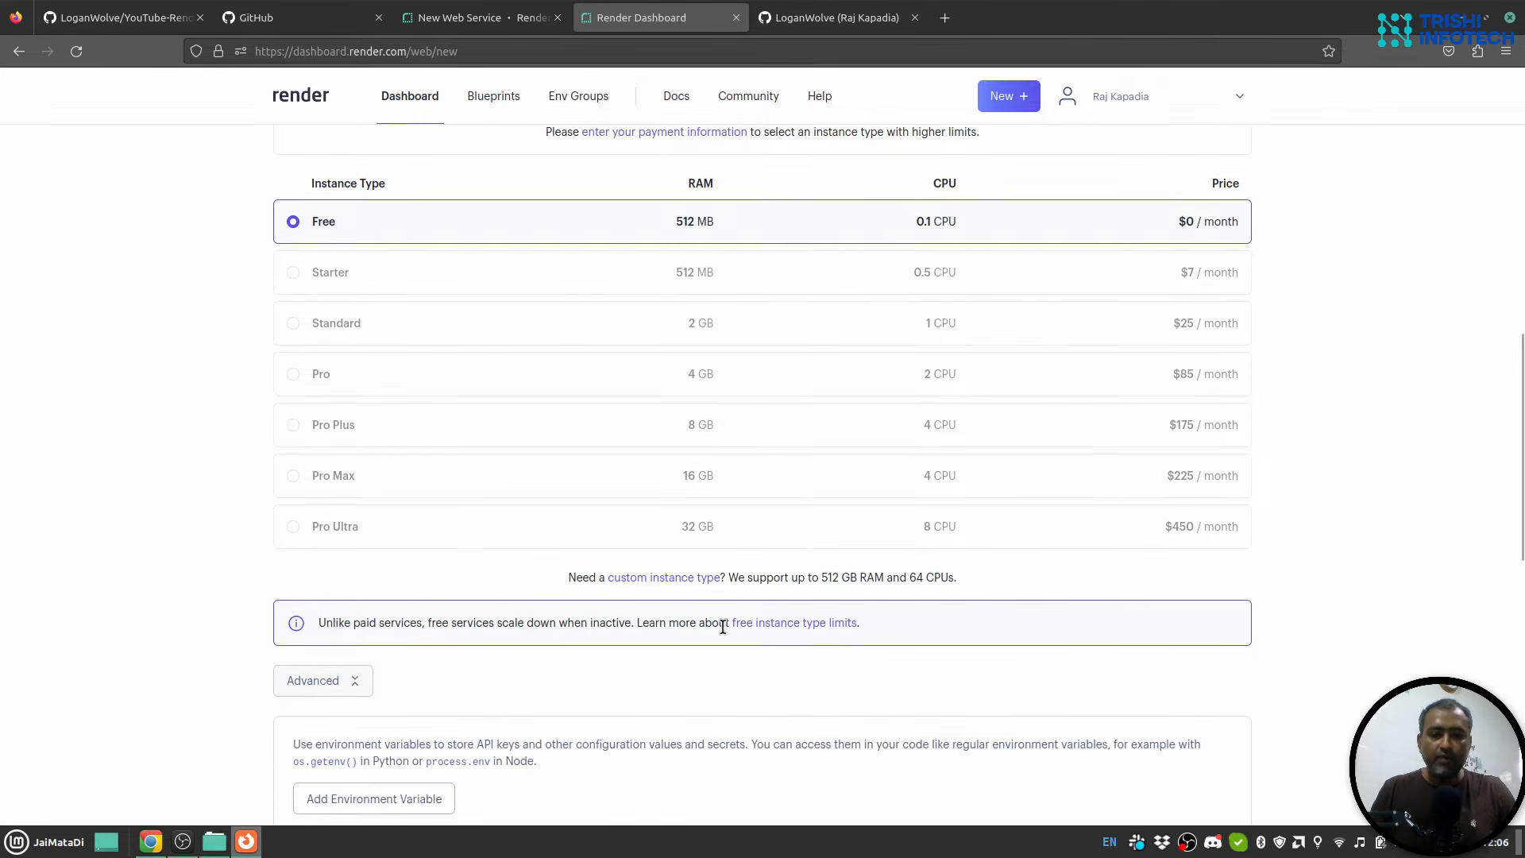
pyautogui.scroll(-4, 723, 628)
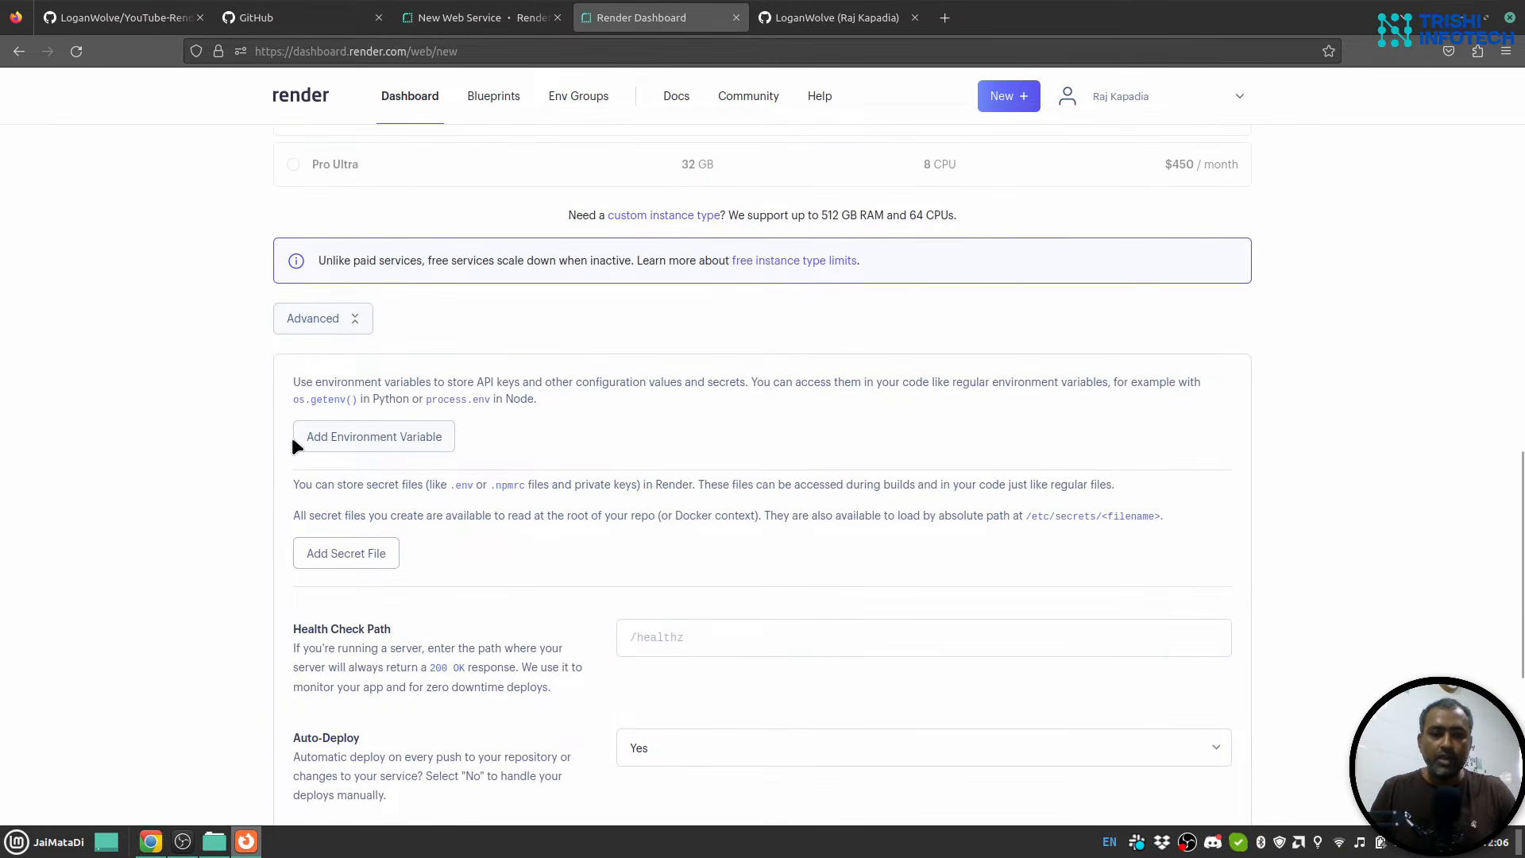
pyautogui.click(409, 439)
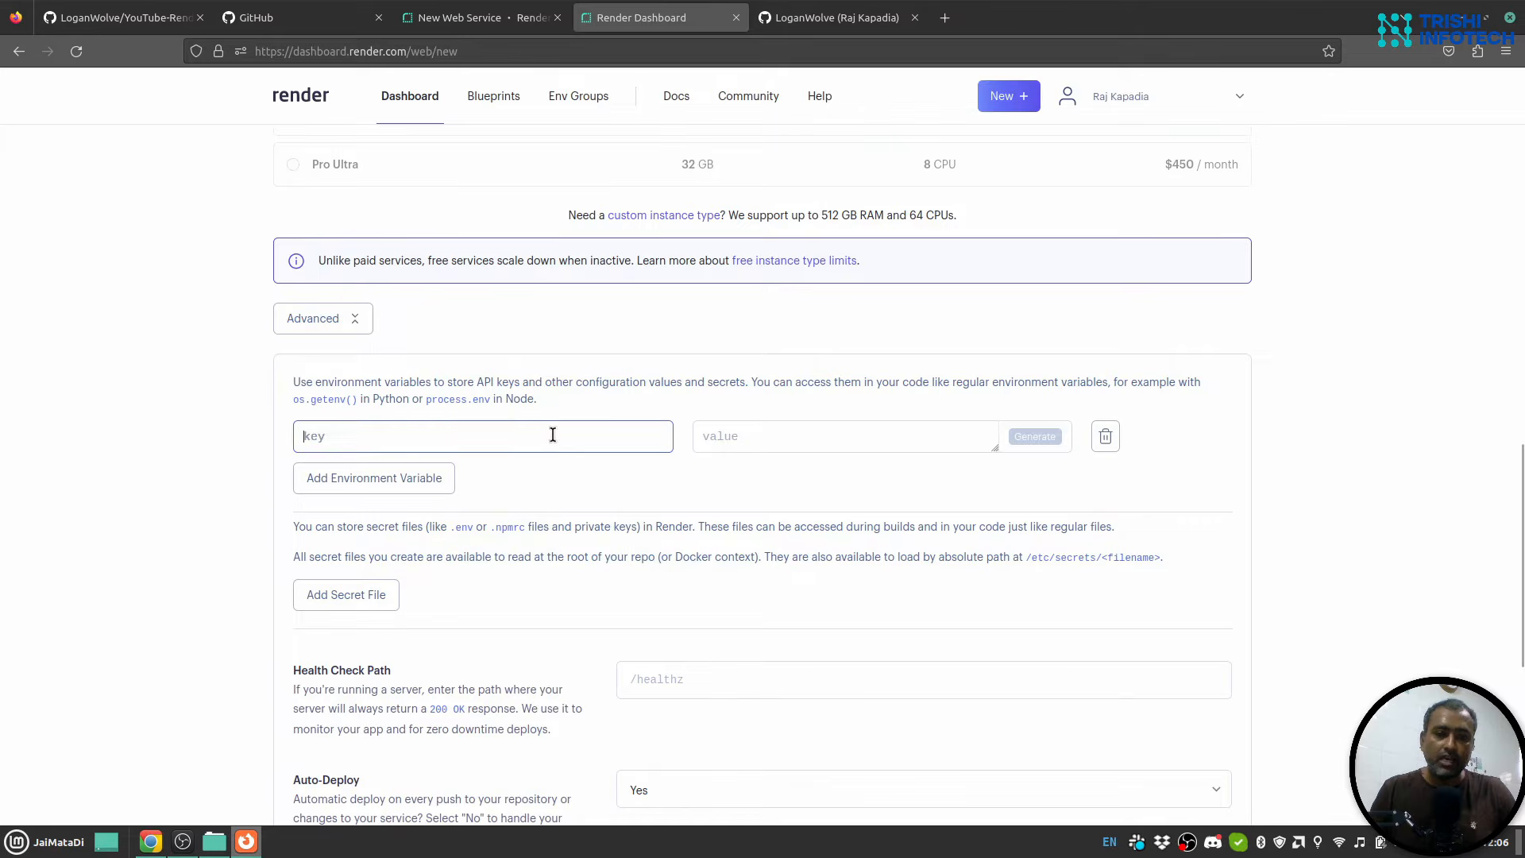
pyautogui.click(799, 433)
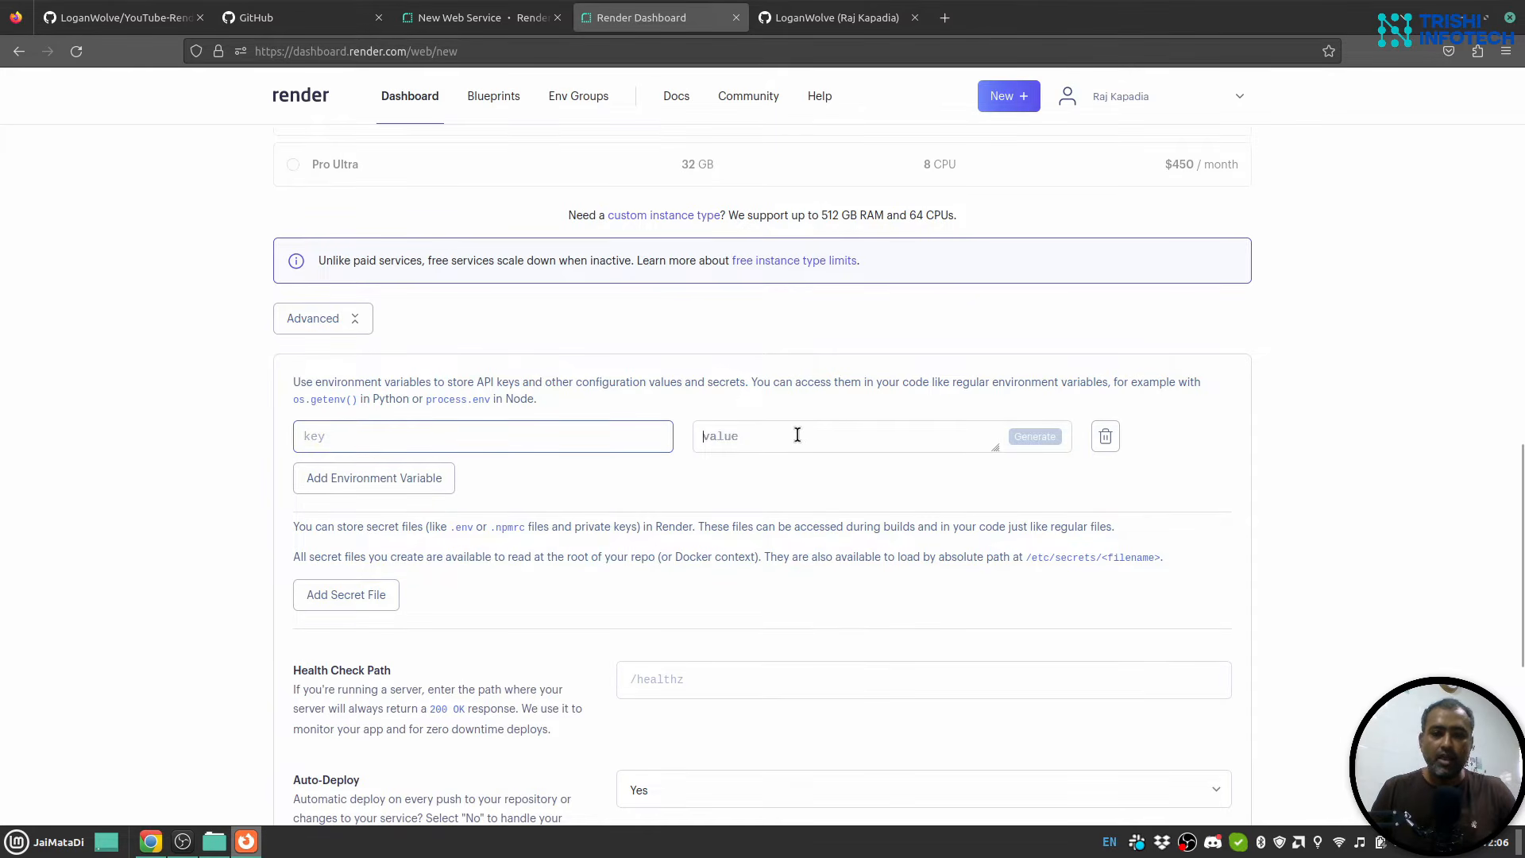
pyautogui.click(369, 479)
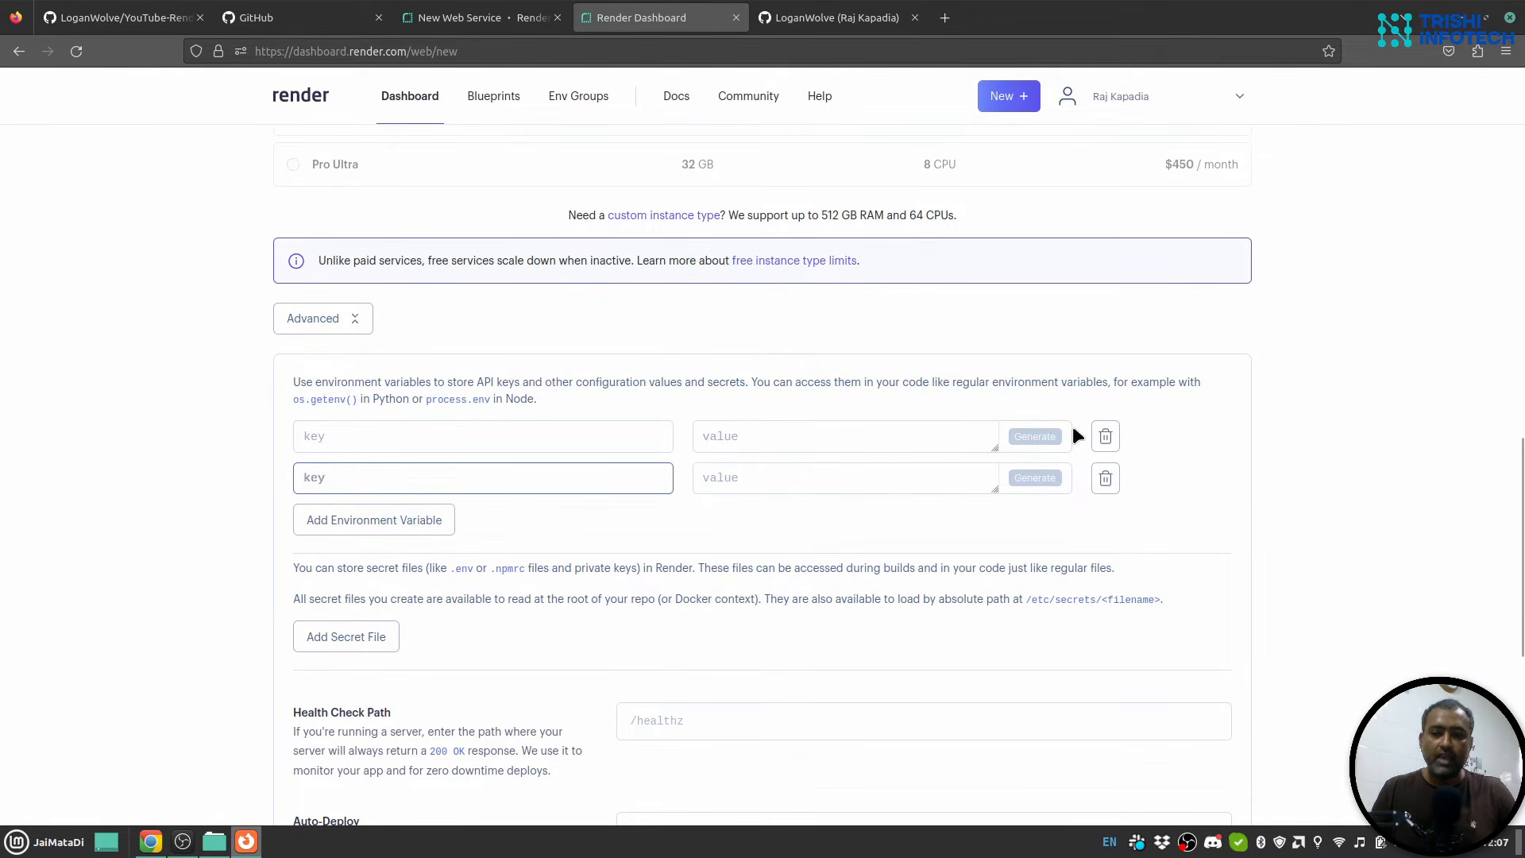
pyautogui.click(1105, 439)
pyautogui.click(1104, 437)
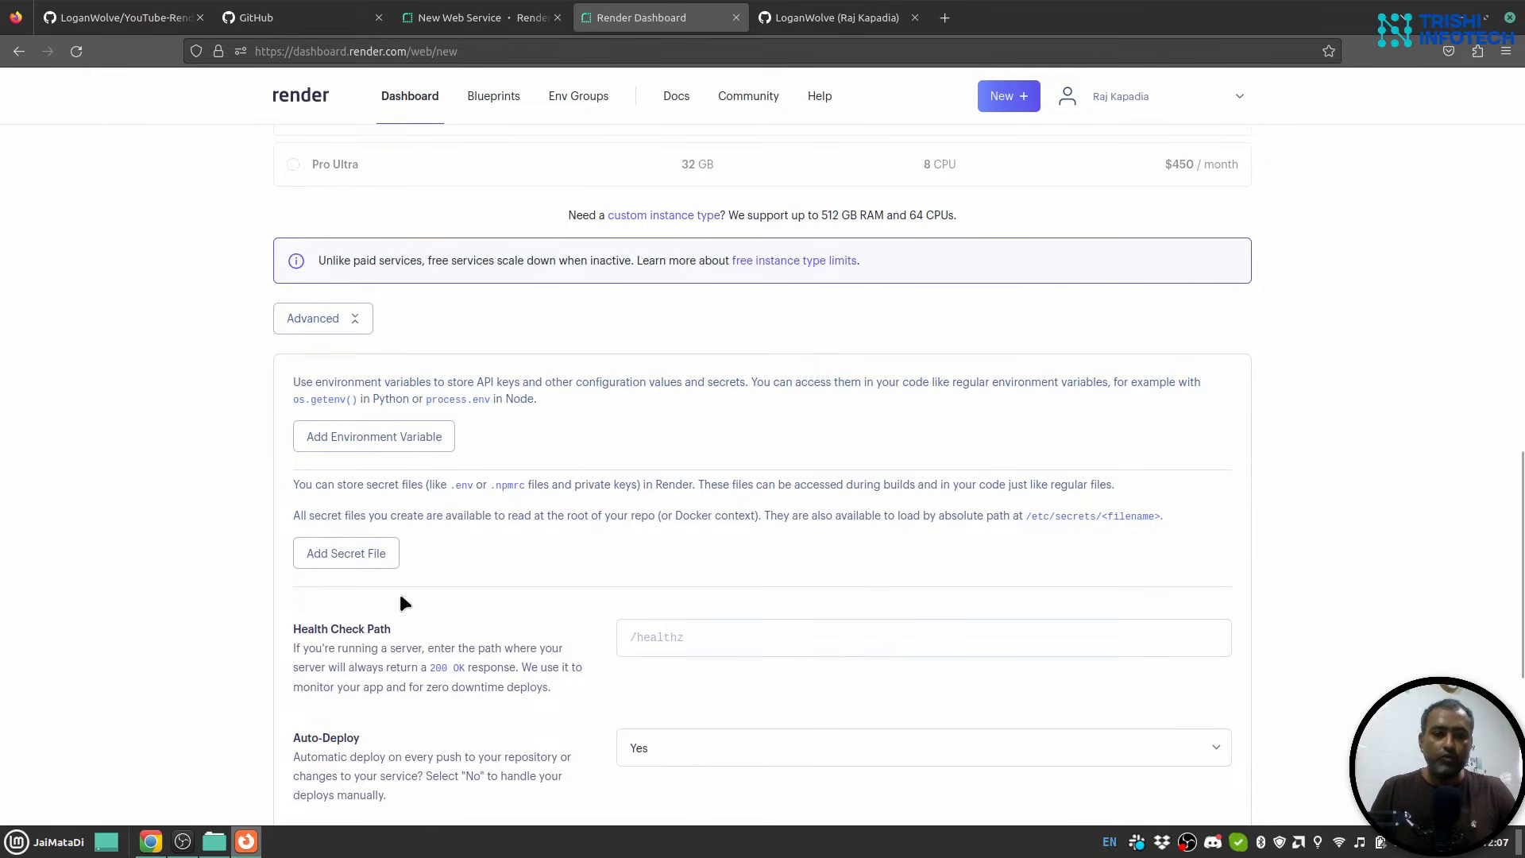
# Create the test-github-fork web service with the advanced settings left at their defaults
pyautogui.scroll(-5, 430, 454)
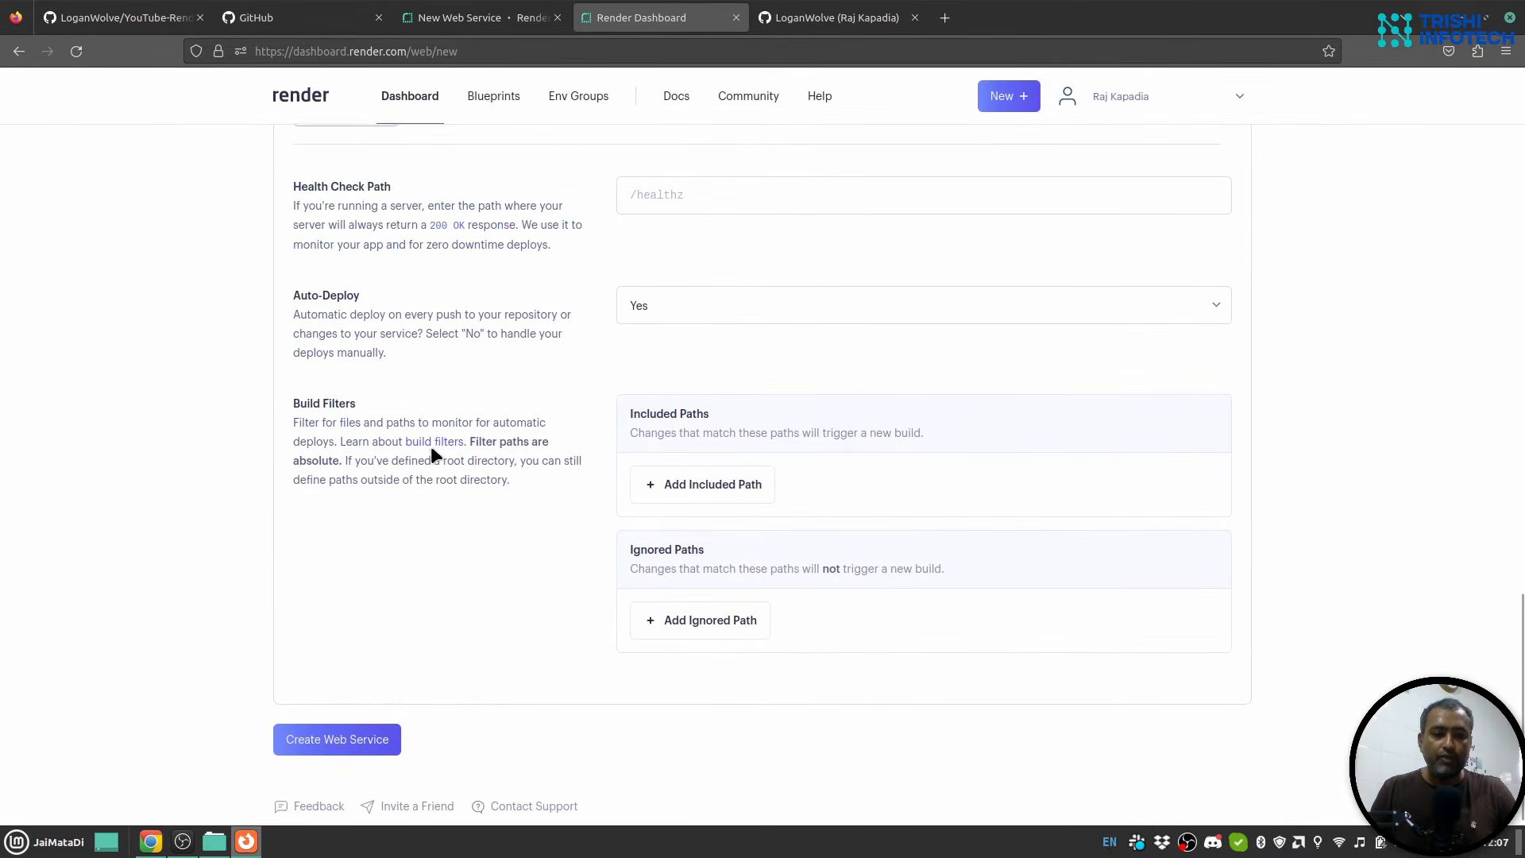
pyautogui.click(340, 725)
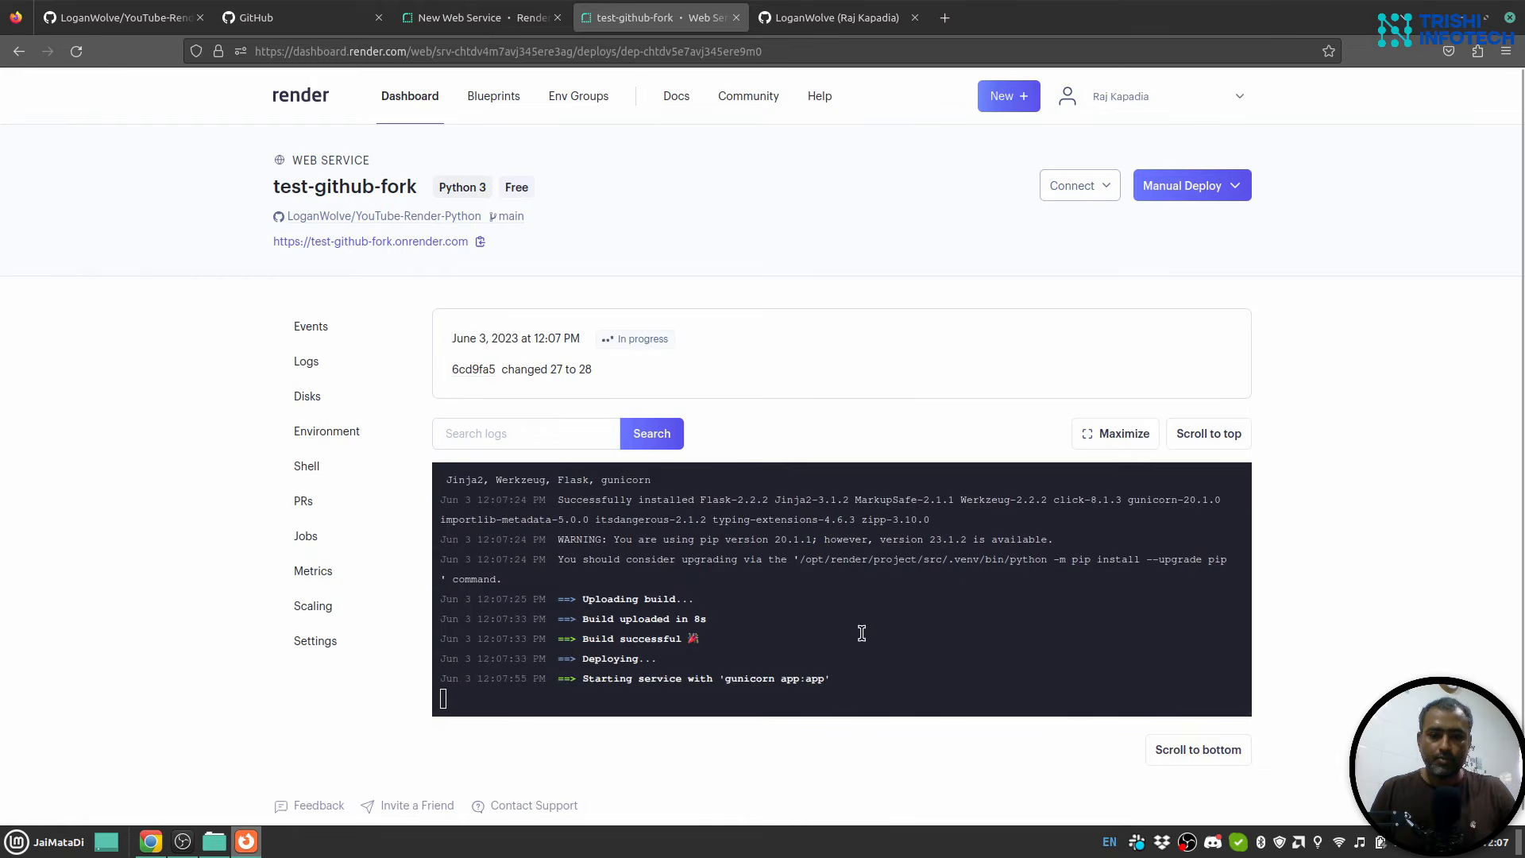
# Check the service startup lines in the deploy log and open the deployed site at test-github-fork.onrender.com
pyautogui.moveTo(578, 680); pyautogui.dragTo(812, 680)
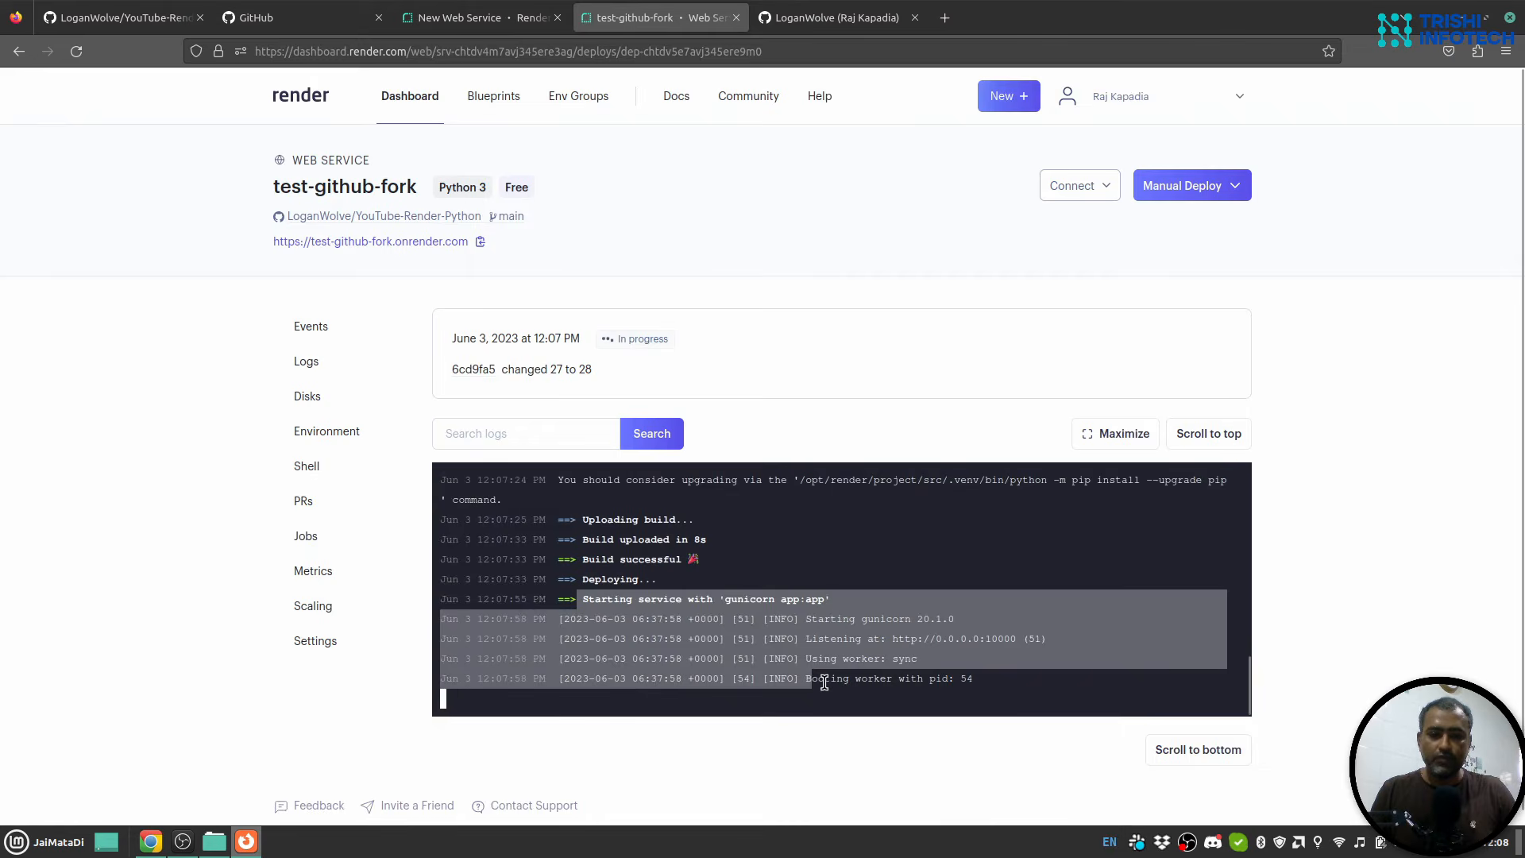
pyautogui.click(762, 603)
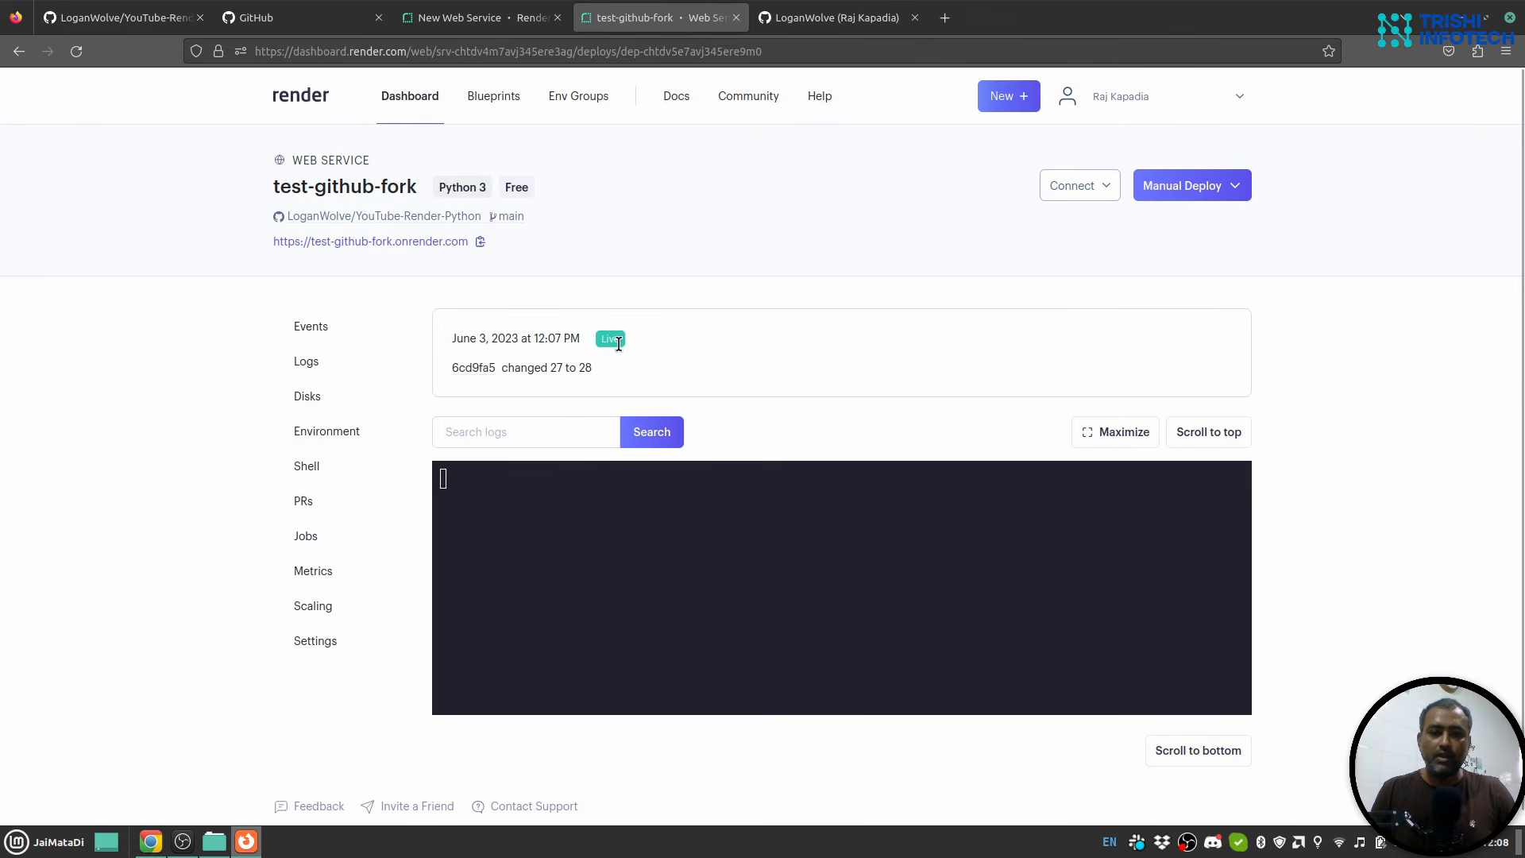
pyautogui.click(354, 246)
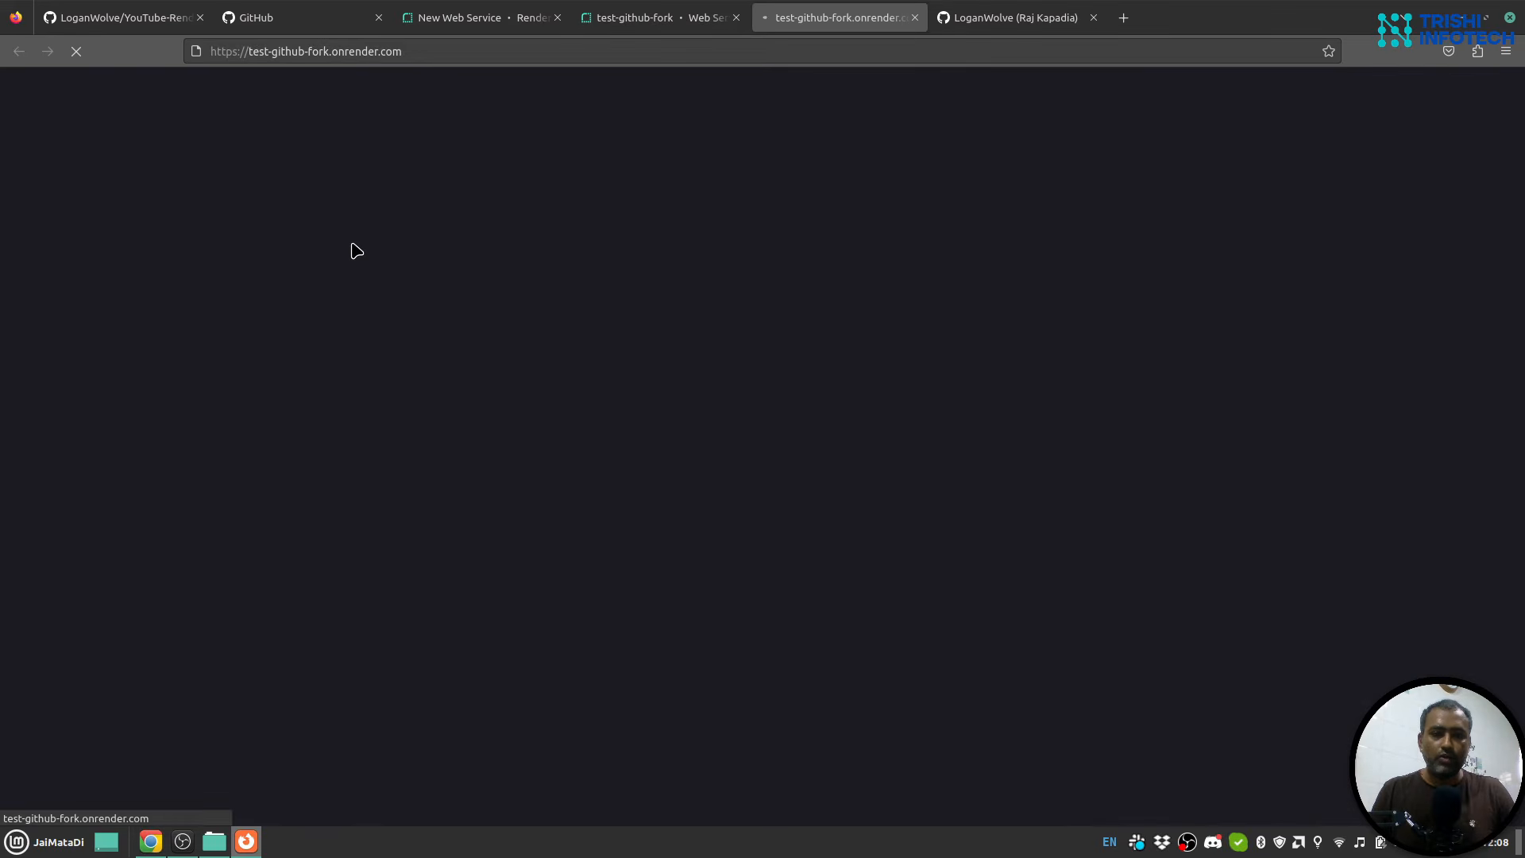